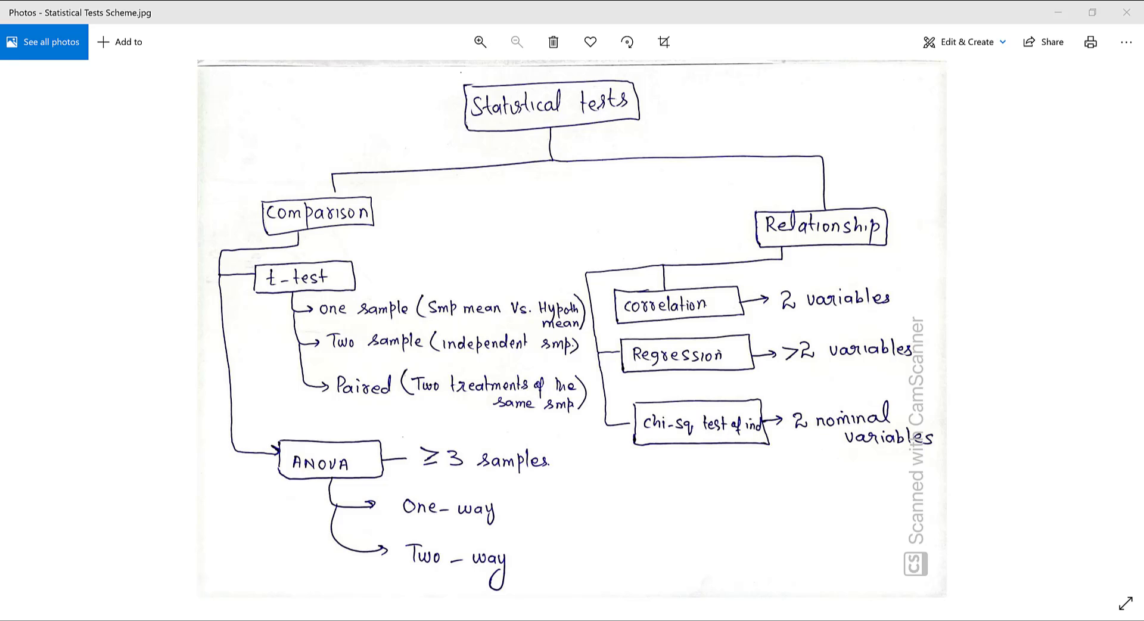
# Switch to the Chi Square Test workbook in Excel and examine the observed table's Gender column and opinion headings on Sheet1.
pyautogui.click(575, 555)
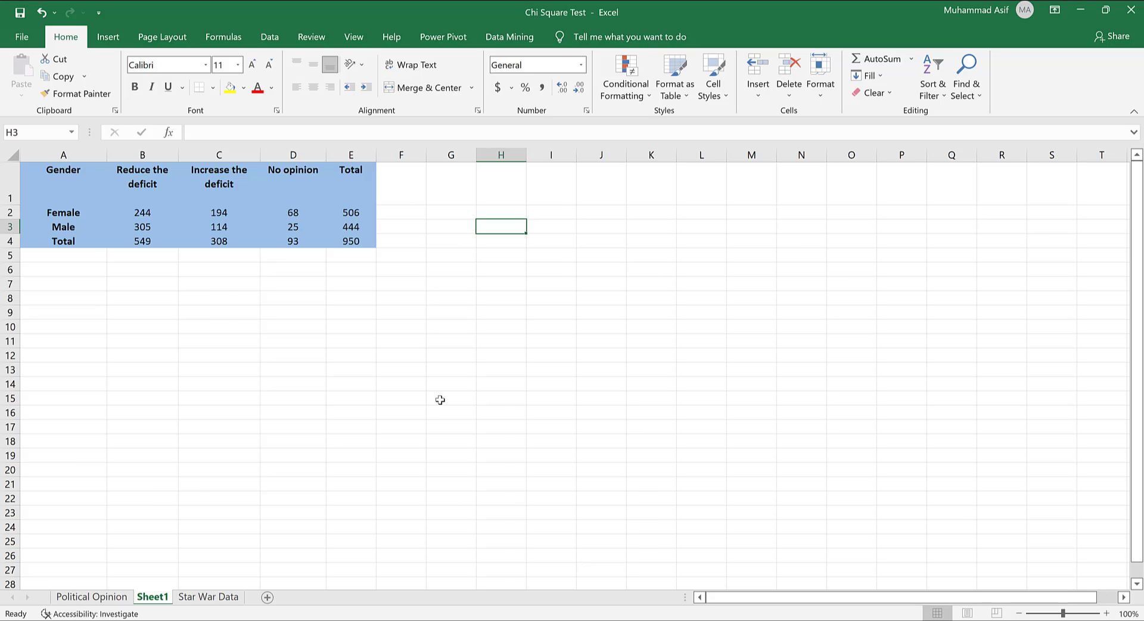
pyautogui.click(62, 155)
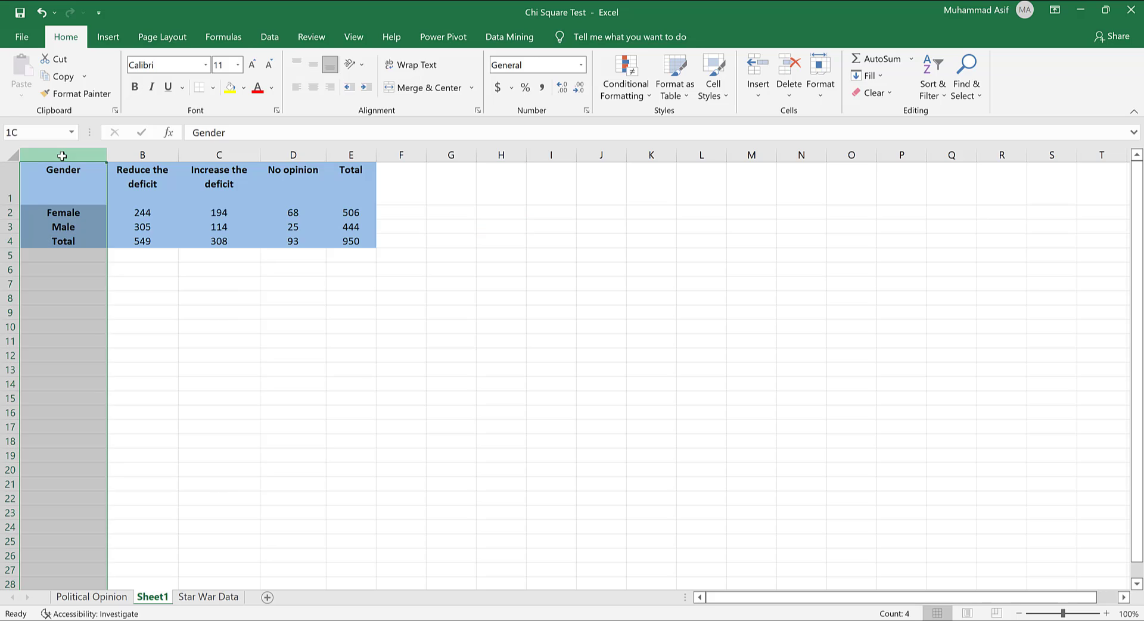
pyautogui.click(8, 177)
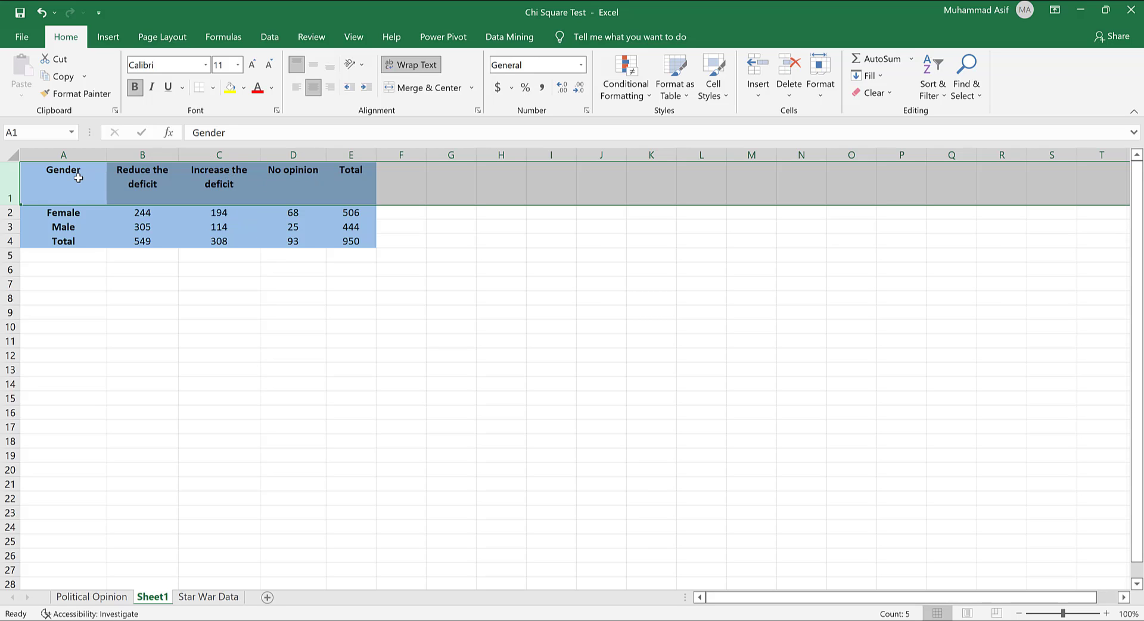
pyautogui.click(70, 154)
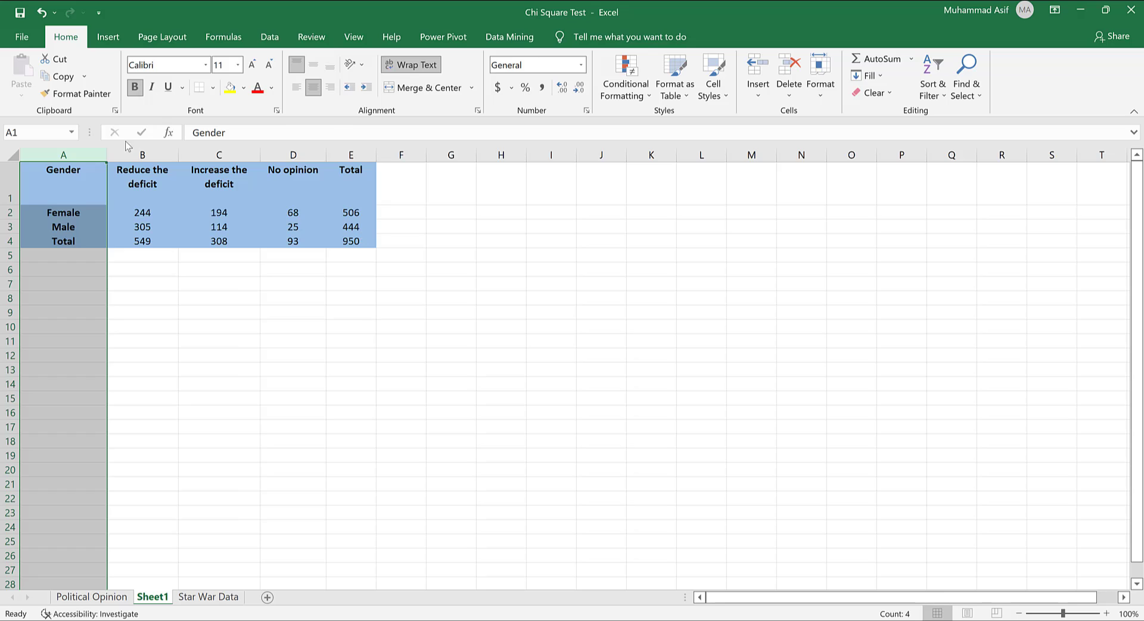
pyautogui.click(254, 326)
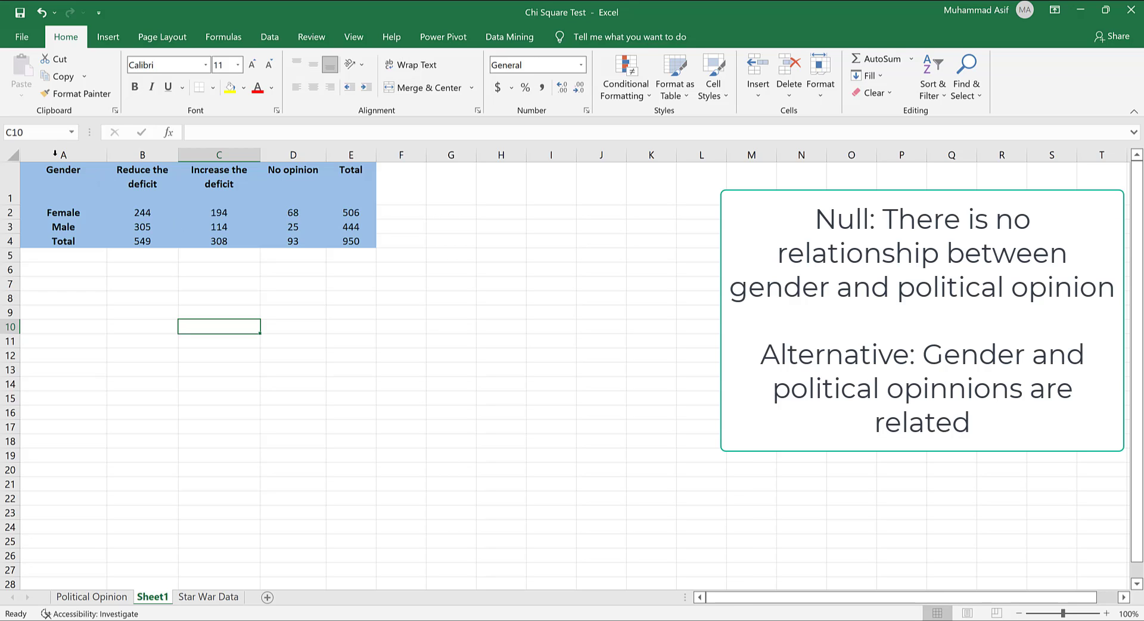
pyautogui.click(105, 155)
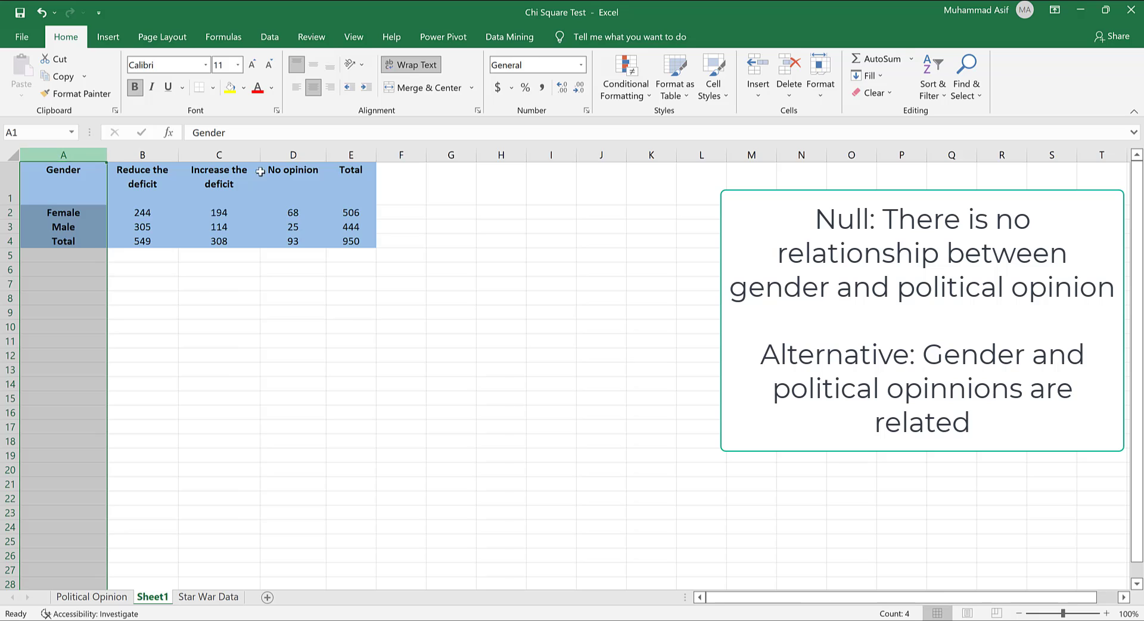
pyautogui.click(397, 288)
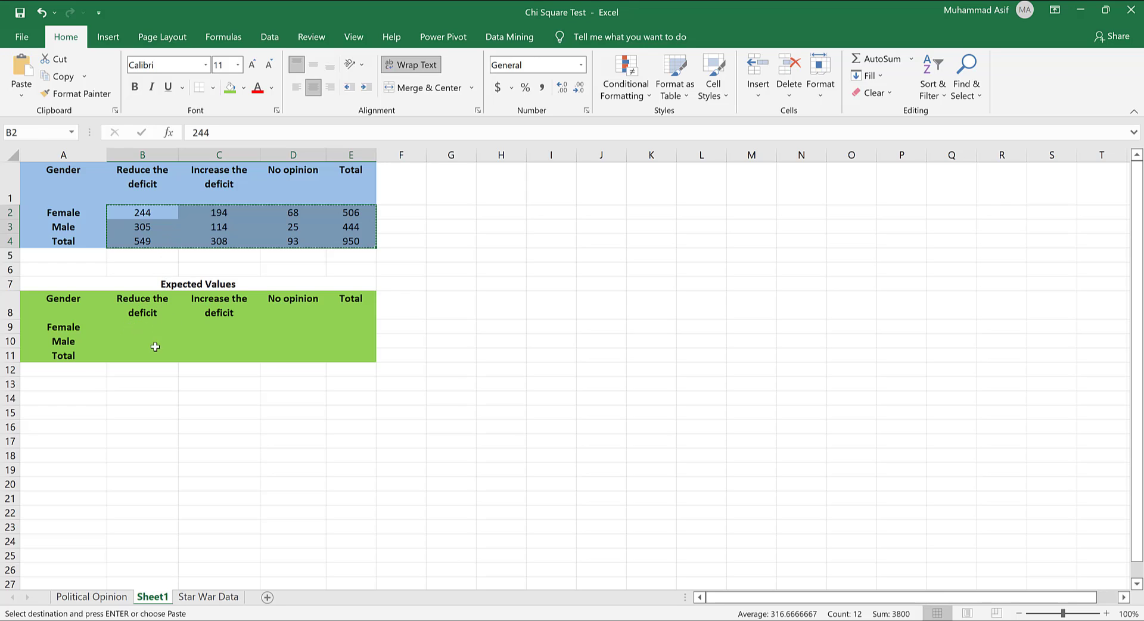
# Paste the copied observed figures as values only into B9:E11 of the Expected Values table and clear B9:D10, keeping the totals.
pyautogui.moveTo(134, 329); pyautogui.dragTo(353, 350)
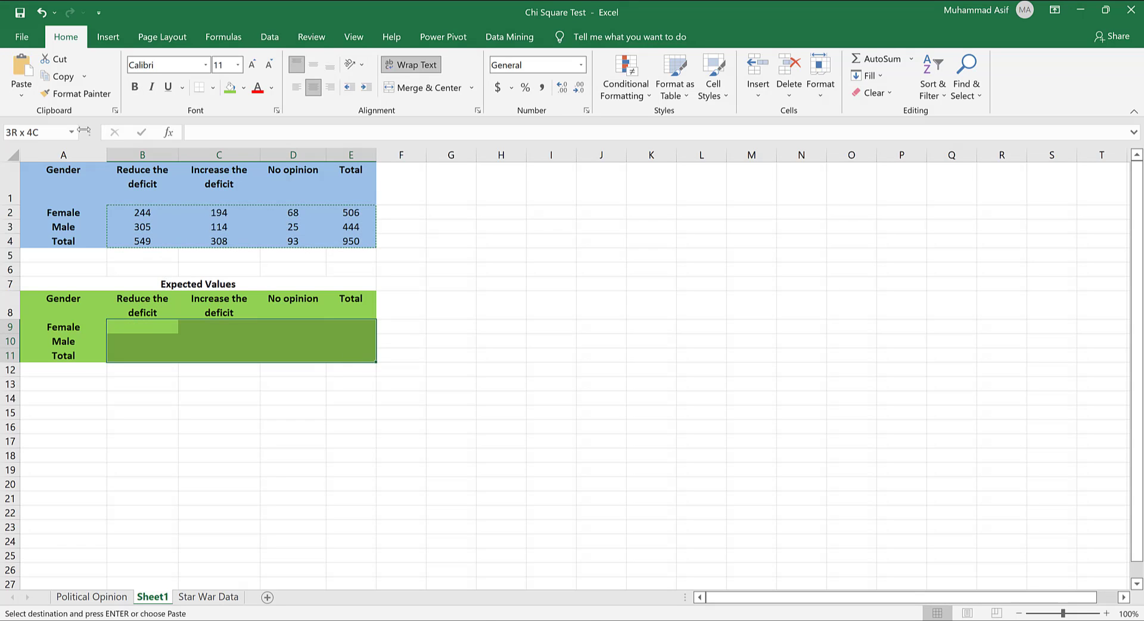
pyautogui.click(21, 102)
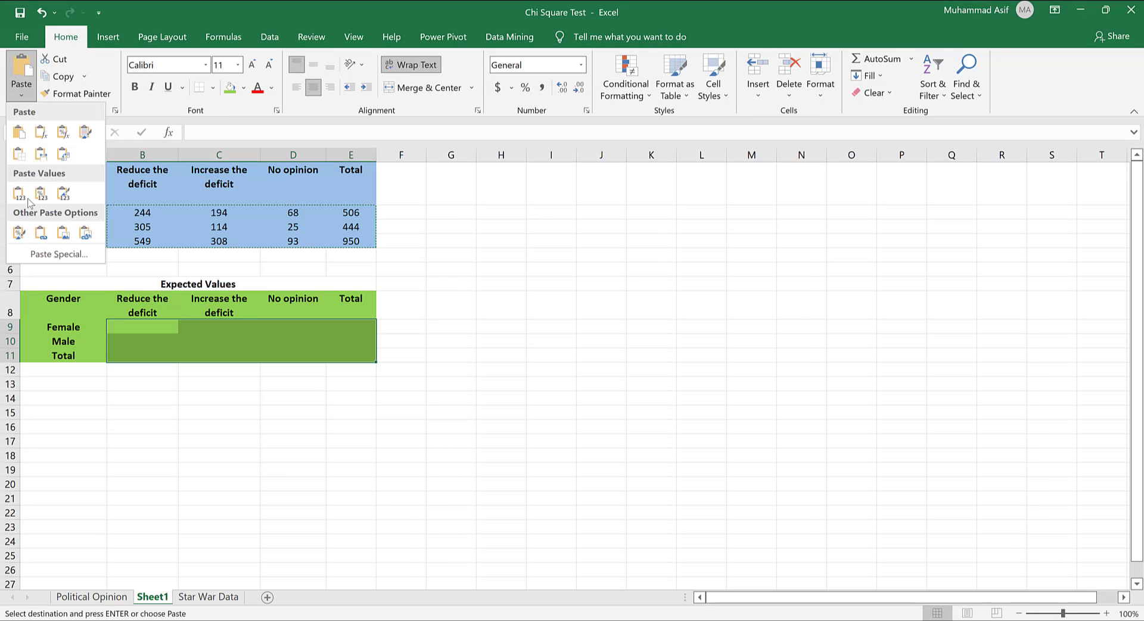
pyautogui.click(26, 201)
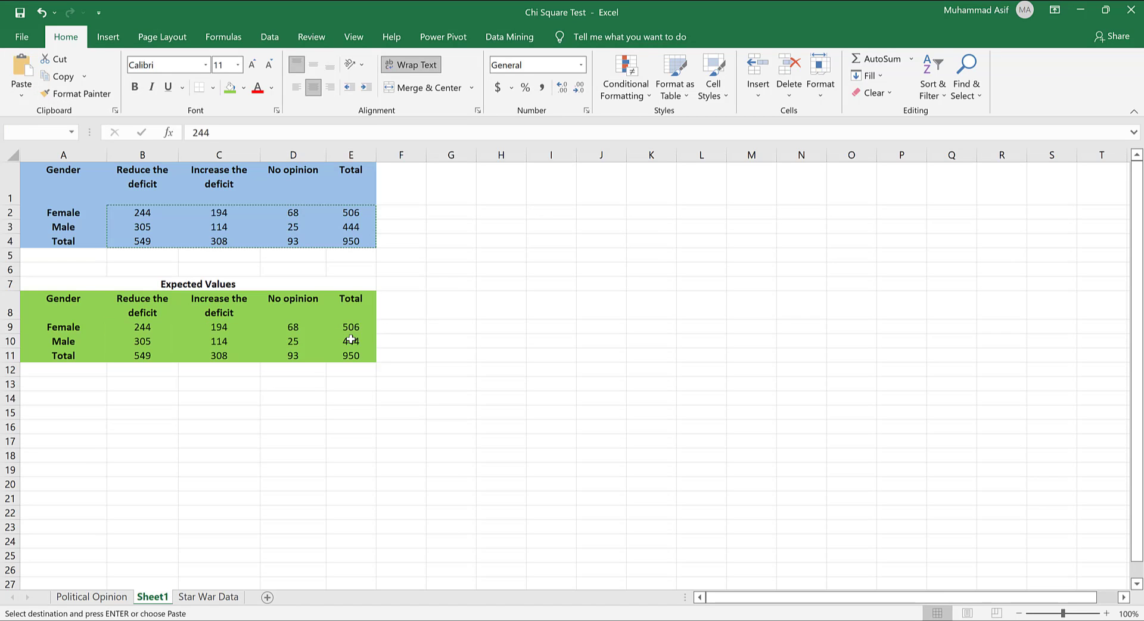
pyautogui.click(403, 358)
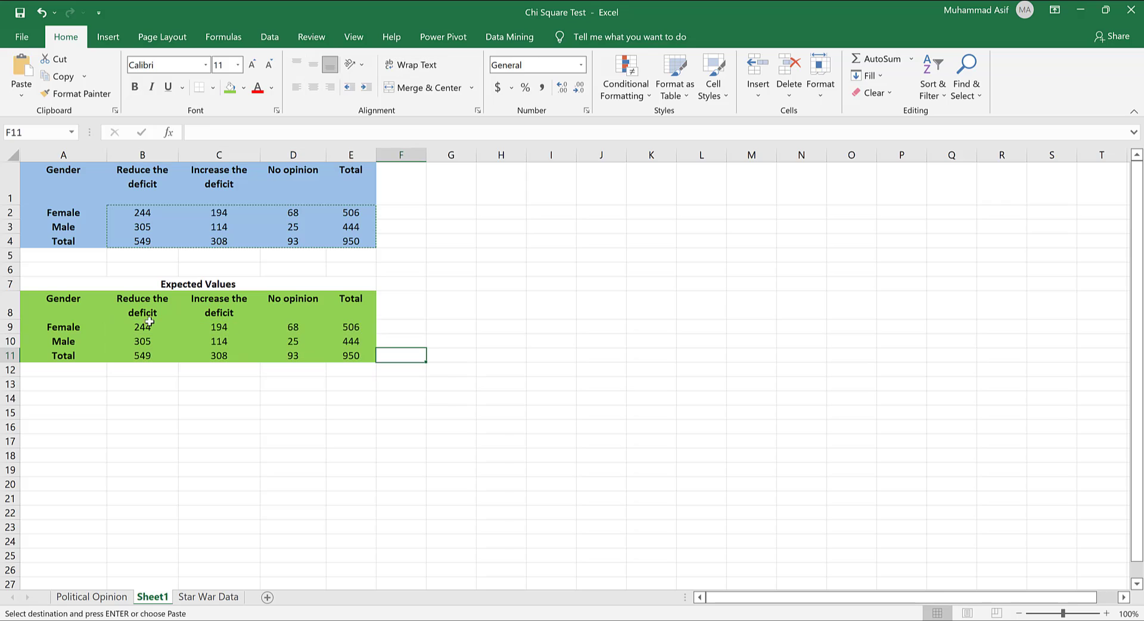
pyautogui.moveTo(139, 326); pyautogui.dragTo(285, 345)
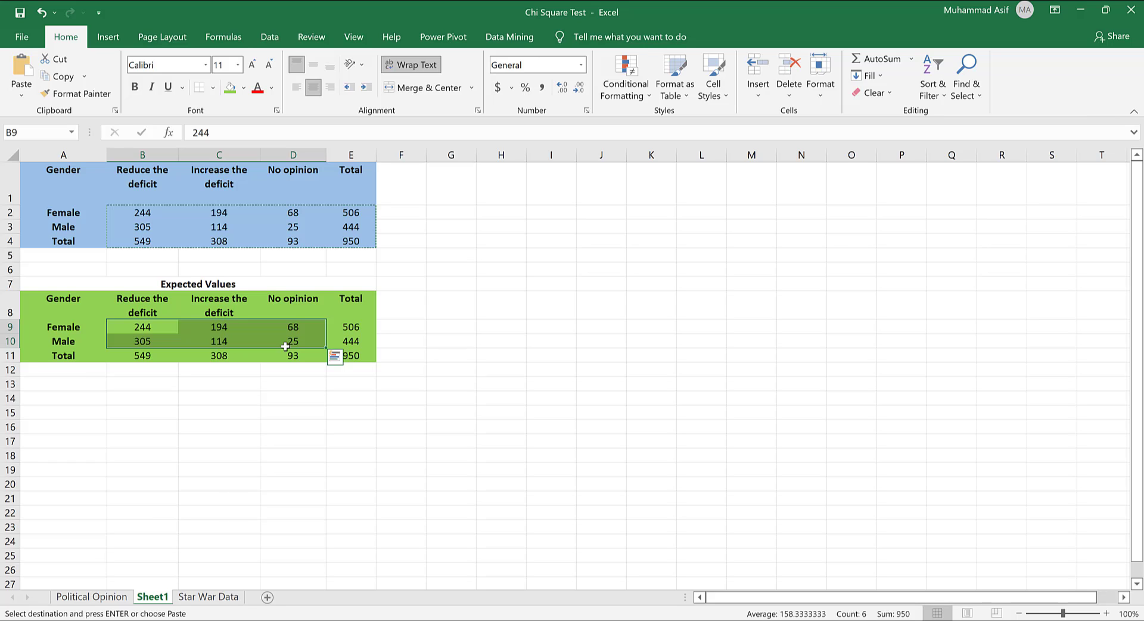
pyautogui.press('Delete')
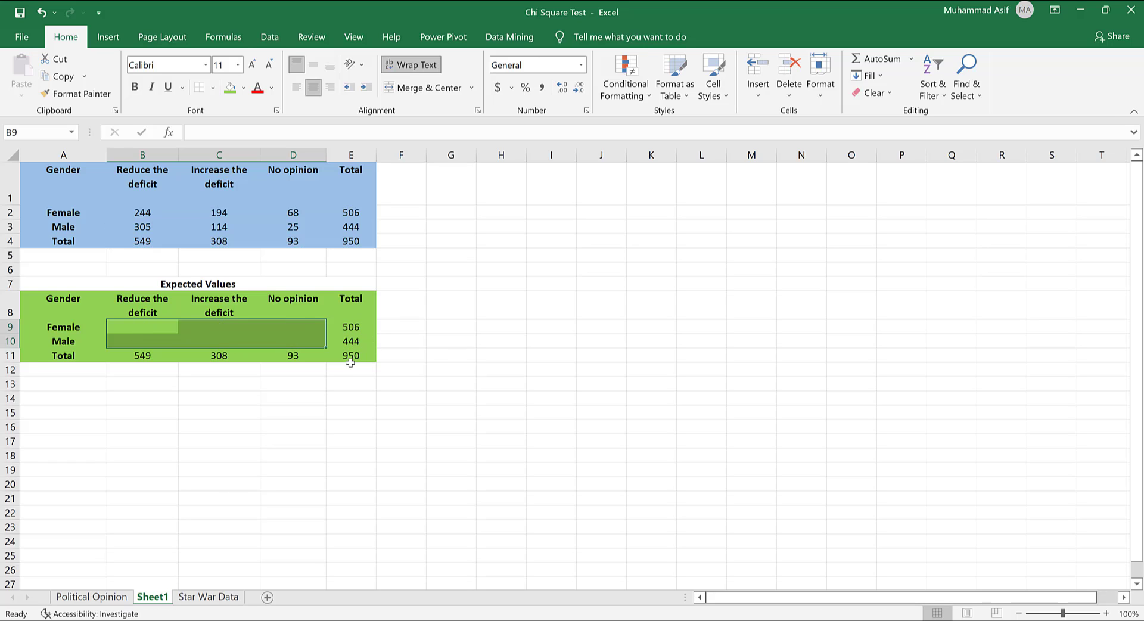
# Enter the expected-value formula =B11*E9/E11 in B9, multiplying the column total by the row total and dividing by the grand total.
pyautogui.click(160, 330)
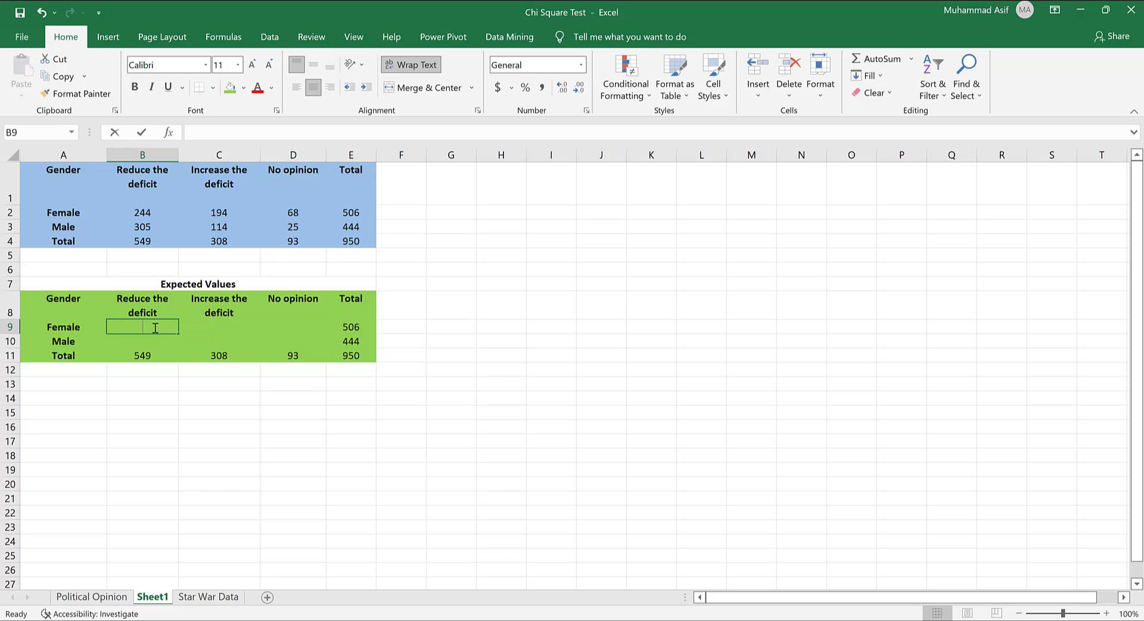
pyautogui.write('=')
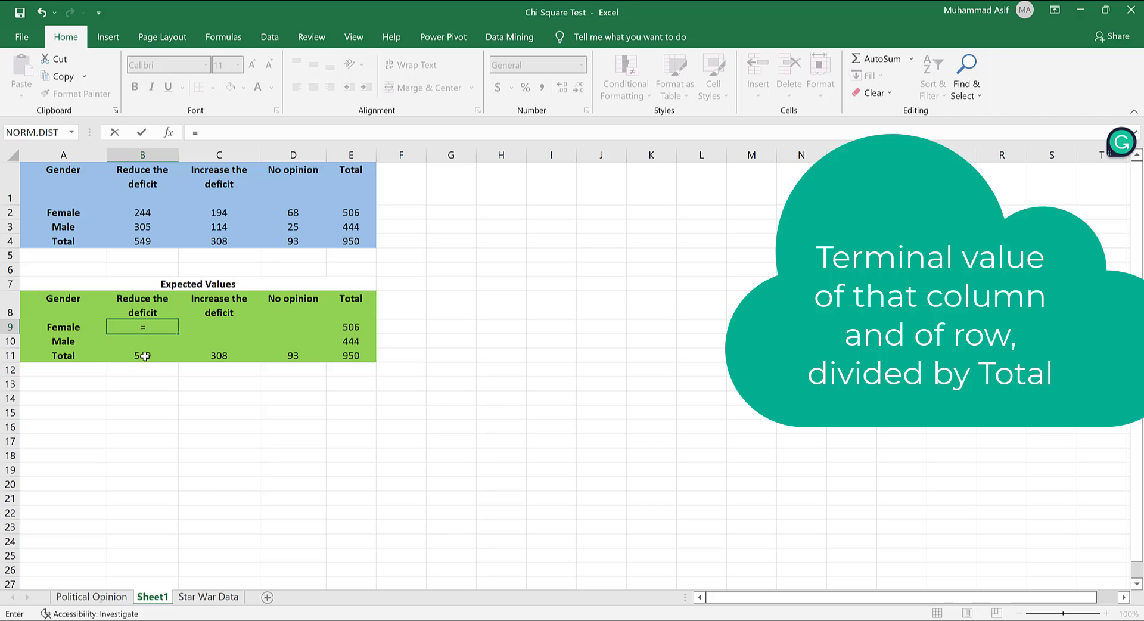
pyautogui.click(145, 356)
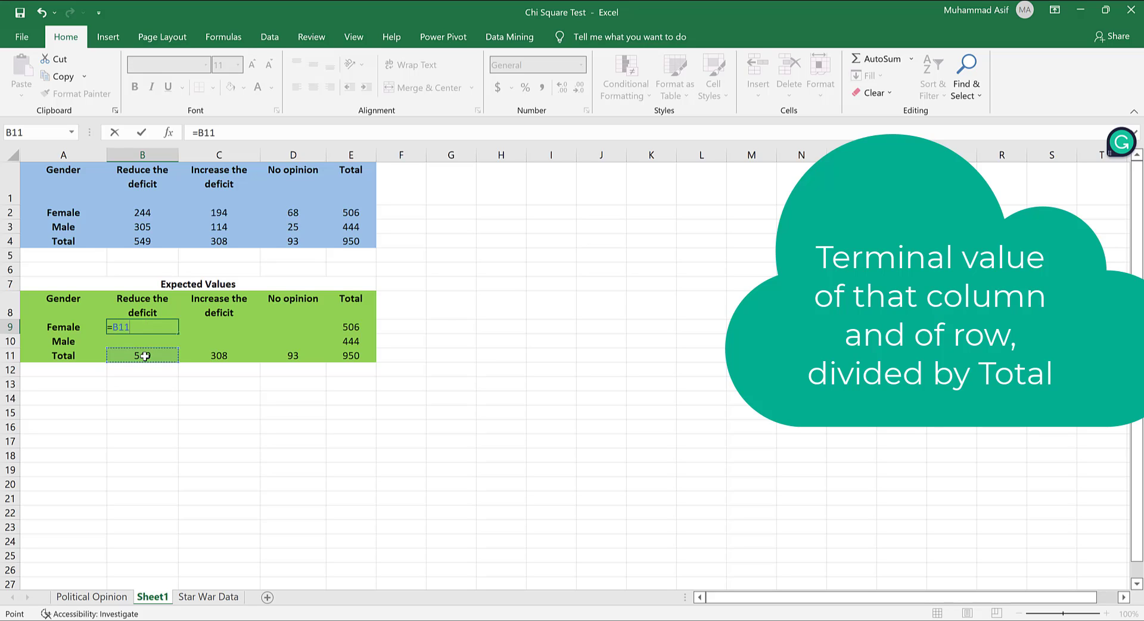
pyautogui.write('*')
pyautogui.click(357, 326)
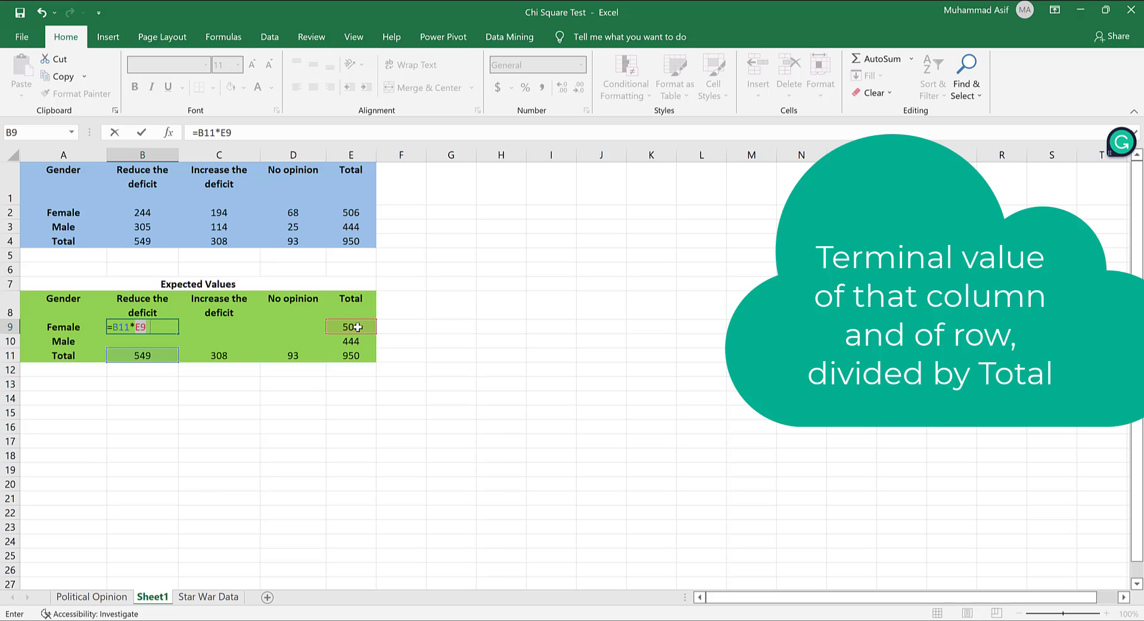
pyautogui.write('/')
pyautogui.click(359, 357)
pyautogui.press('Return')
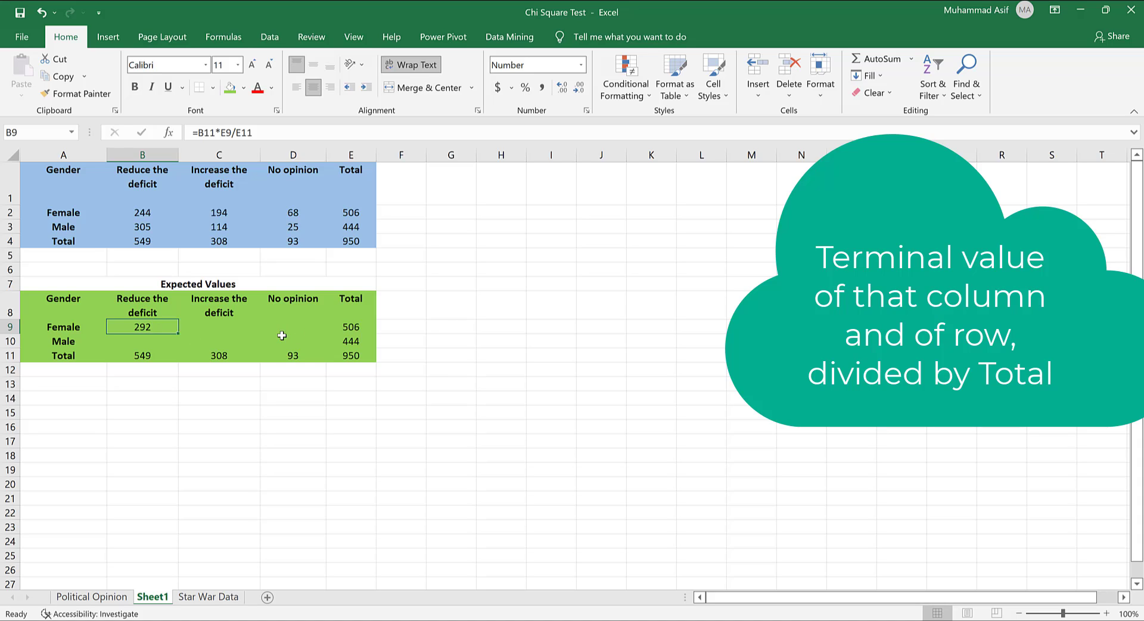
# Lock the references in B9 for copying so its formula reads =B$11*$E9/$E$11.
pyautogui.moveTo(213, 326); pyautogui.dragTo(310, 341)
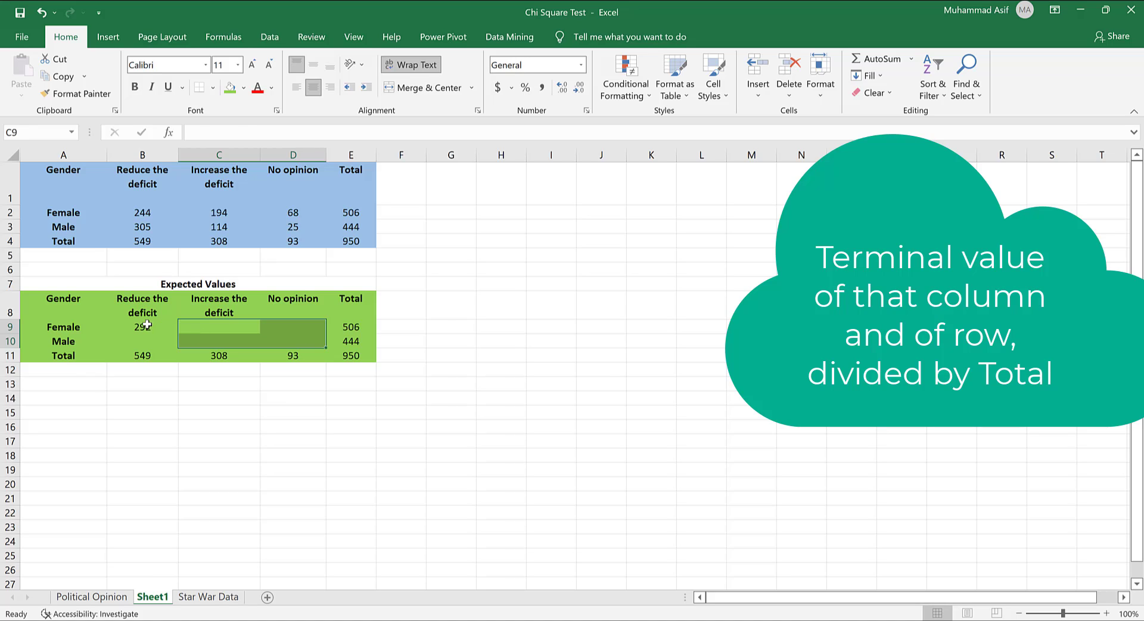
pyautogui.click(147, 325)
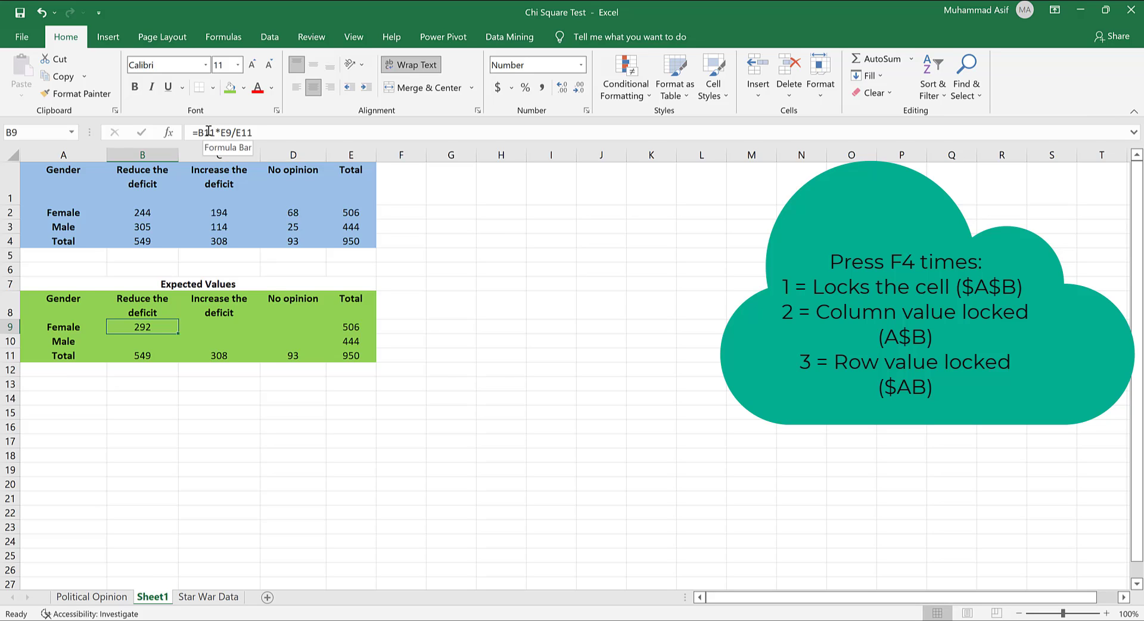
pyautogui.click(209, 131)
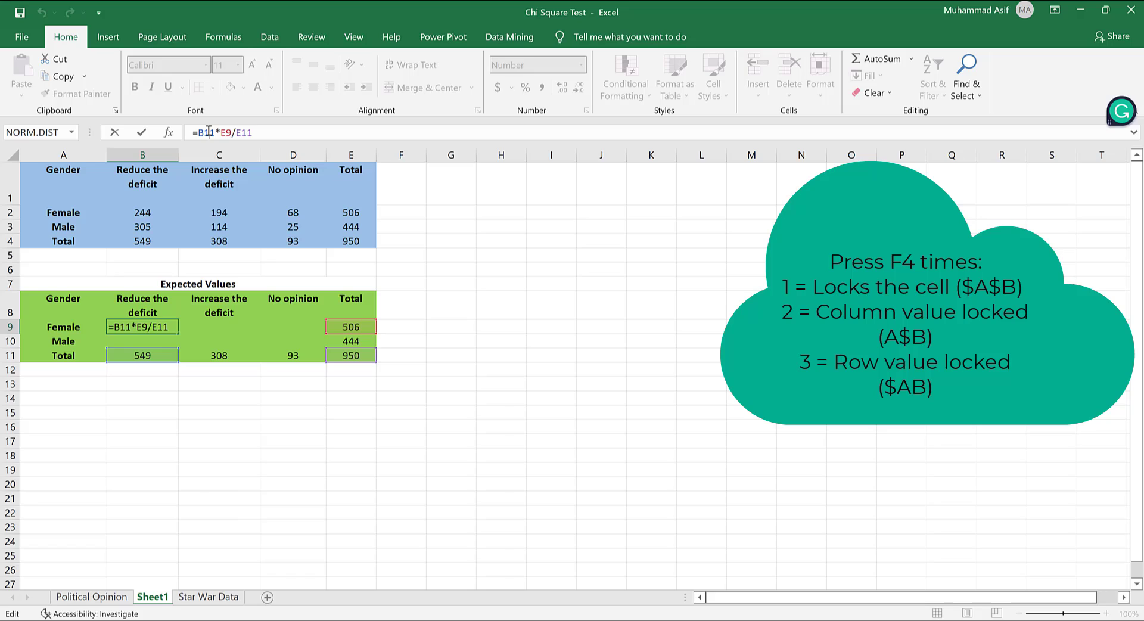
pyautogui.press('F4')
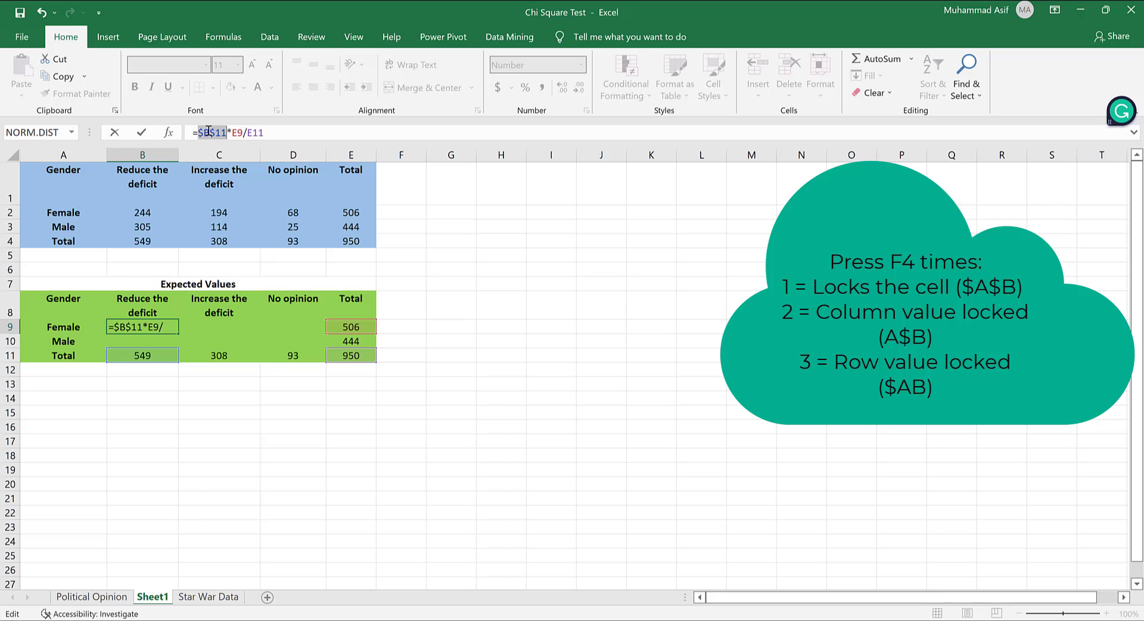
pyautogui.press('F4')
pyautogui.click(232, 132)
pyautogui.press('F4')
pyautogui.press('F4')
pyautogui.click(256, 132)
pyautogui.press('F4')
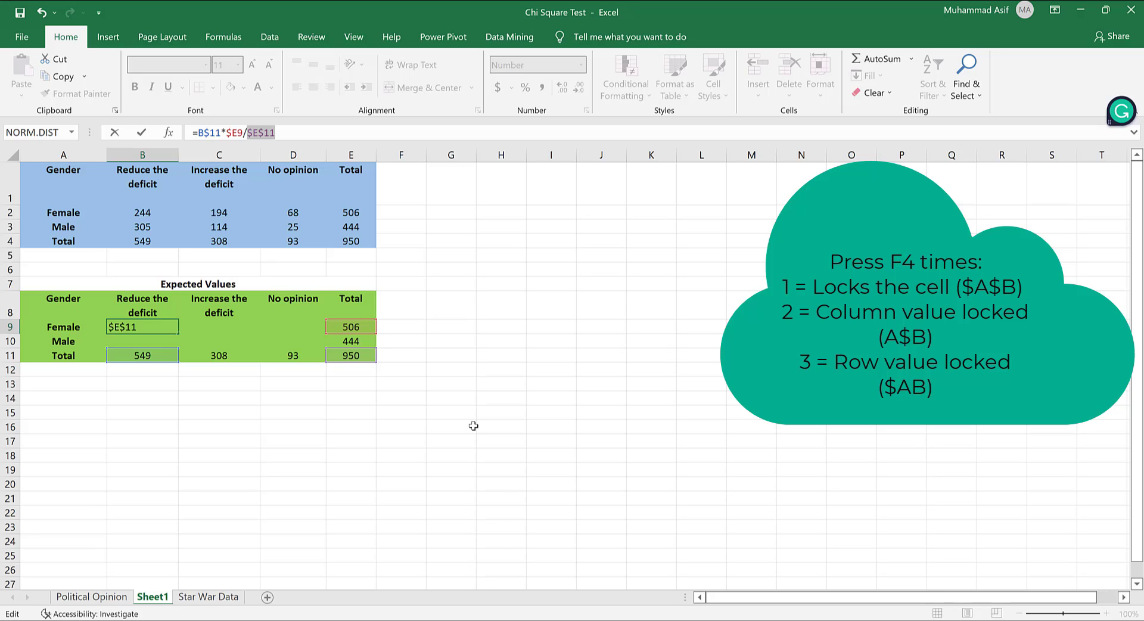
pyautogui.press('Return')
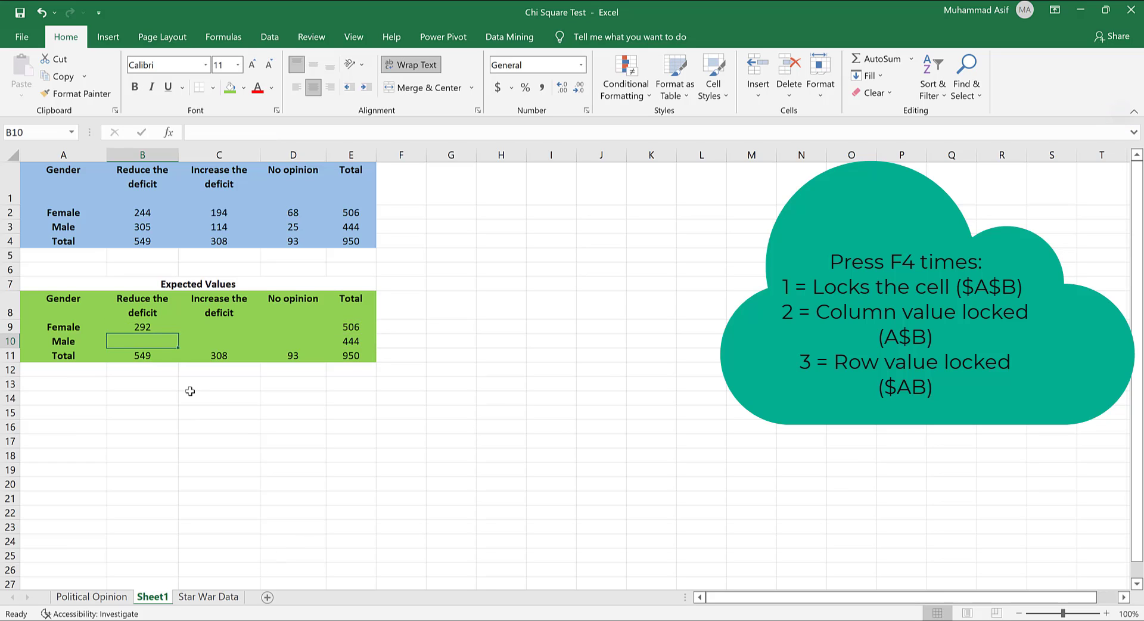
# Cycle the row-total reference in B9's formula through its lock modes and back to $E9.
pyautogui.click(145, 325)
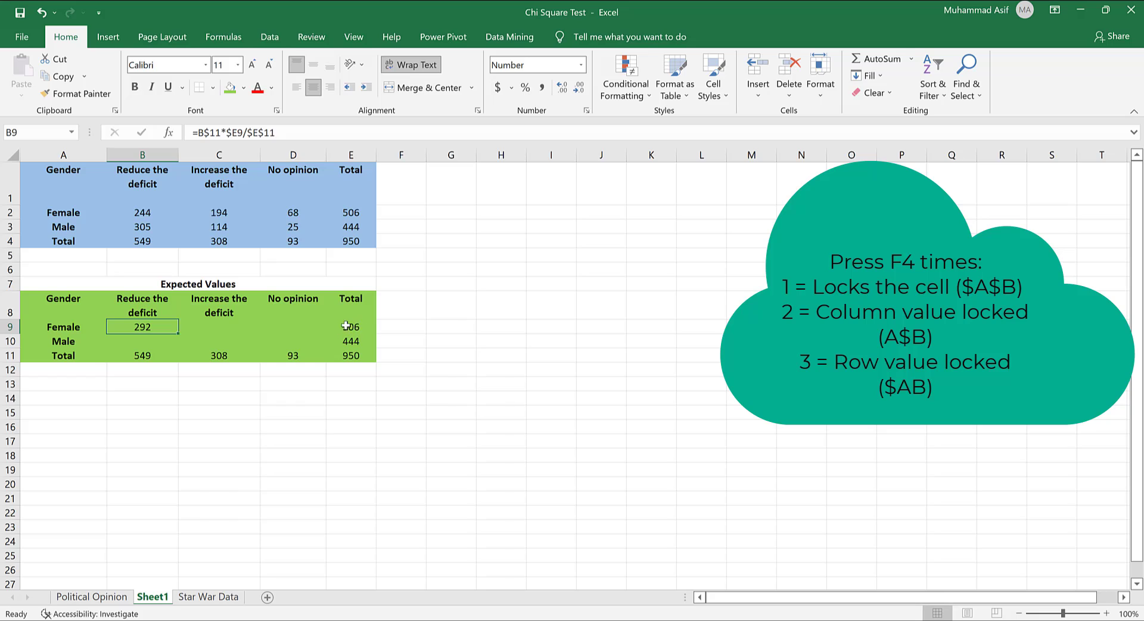
pyautogui.click(237, 133)
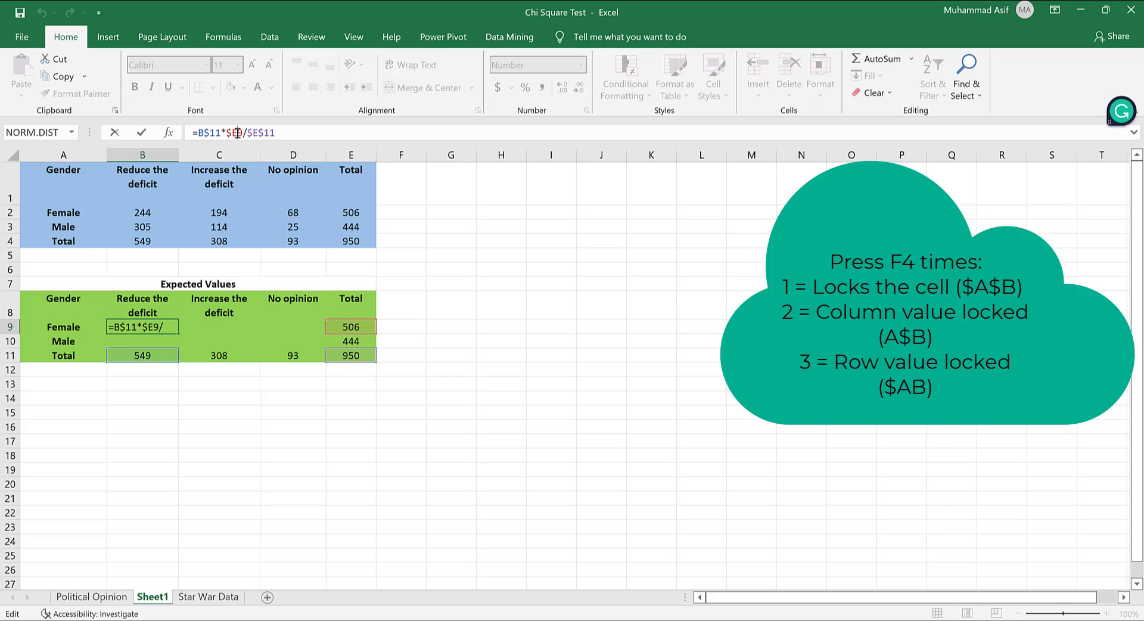
pyautogui.press('F4')
pyautogui.press('F4')
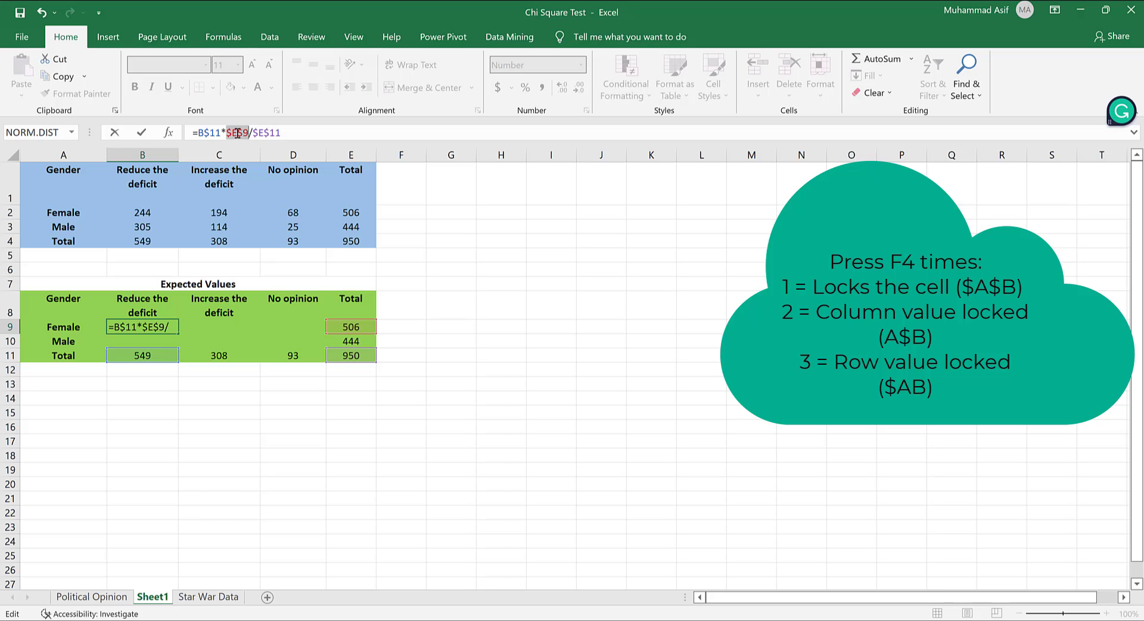
pyautogui.press('F4')
pyautogui.press('F4')
pyautogui.press('Return')
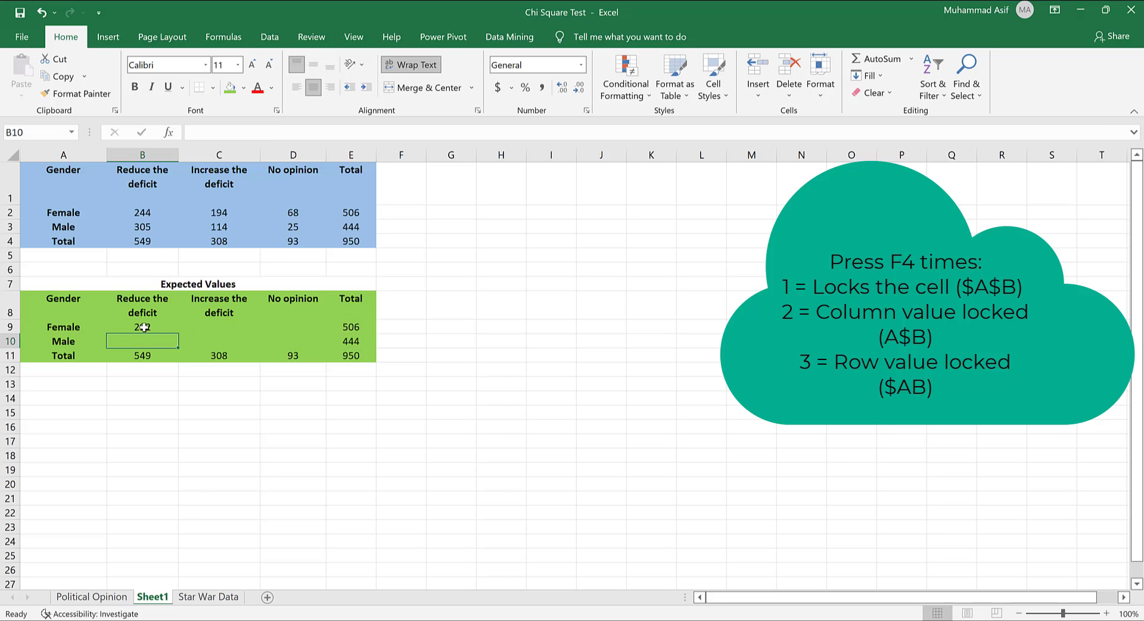
# Fill the B9 formula across and down through D10 to complete the expected values for both genders.
pyautogui.click(144, 327)
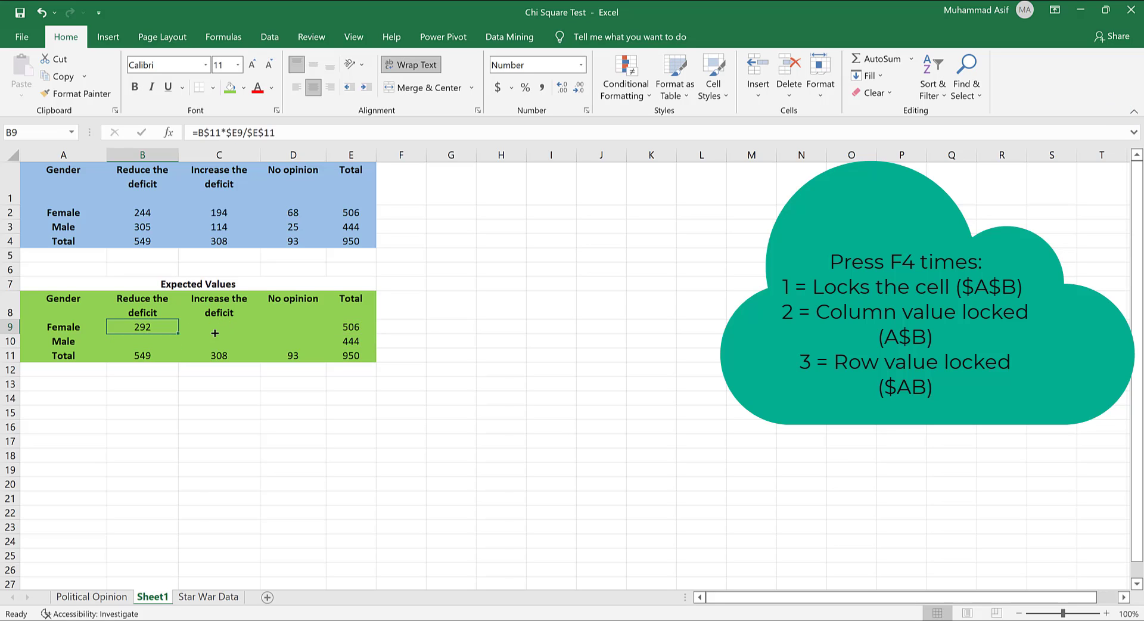
pyautogui.moveTo(215, 332); pyautogui.dragTo(326, 347)
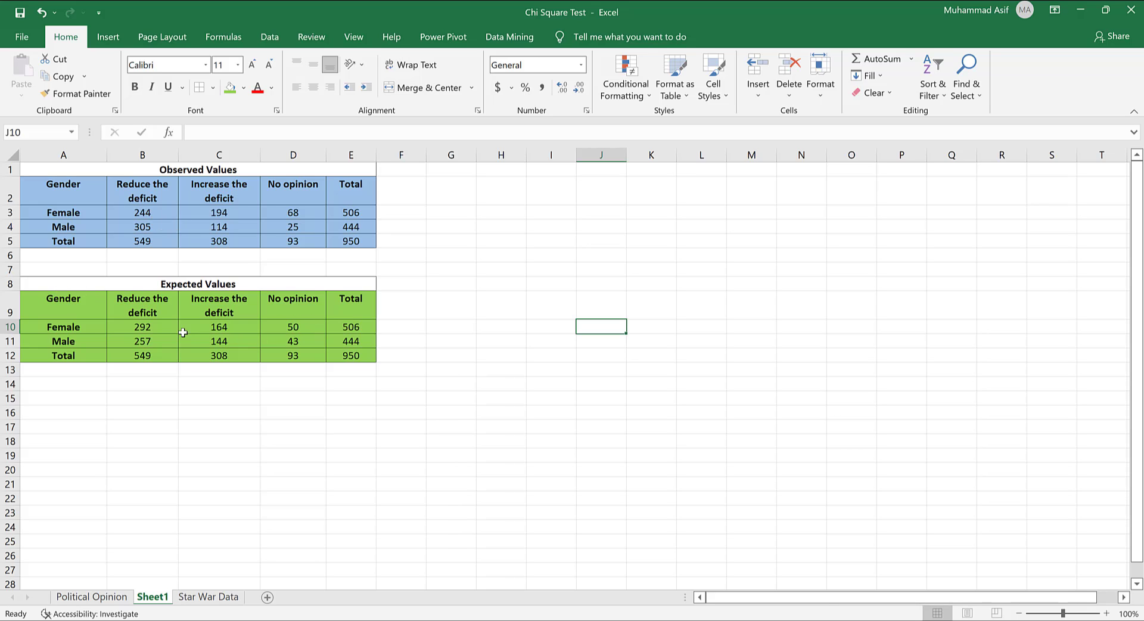
# Compare the Total rows and Total column of the observed and expected tables, and examine the expected values in B10:D11.
pyautogui.click(10, 241)
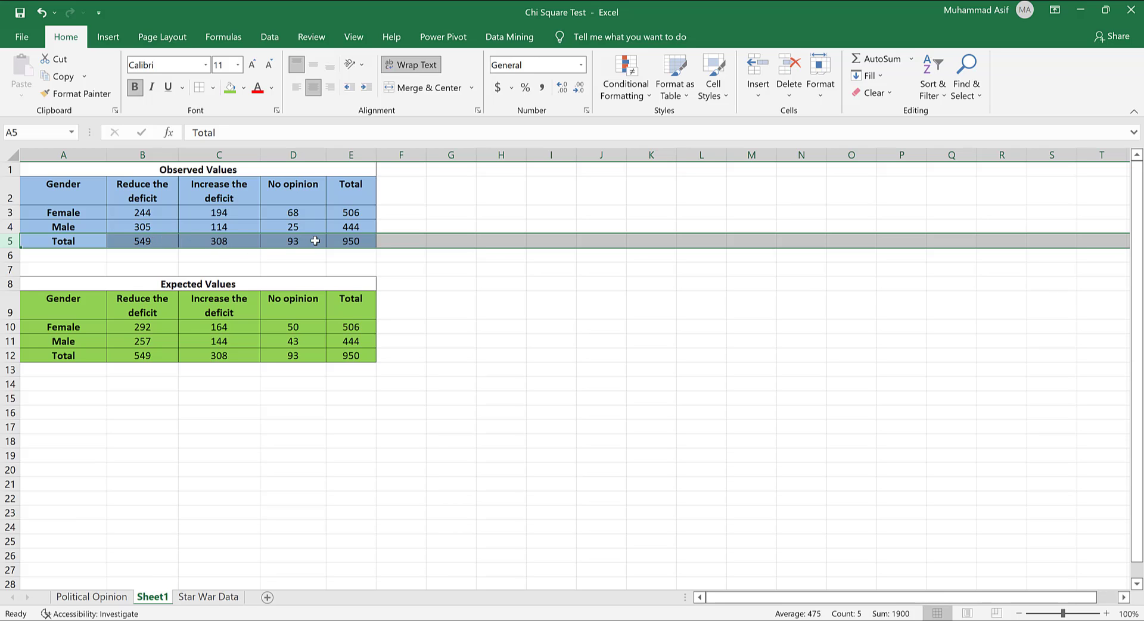
pyautogui.click(9, 355)
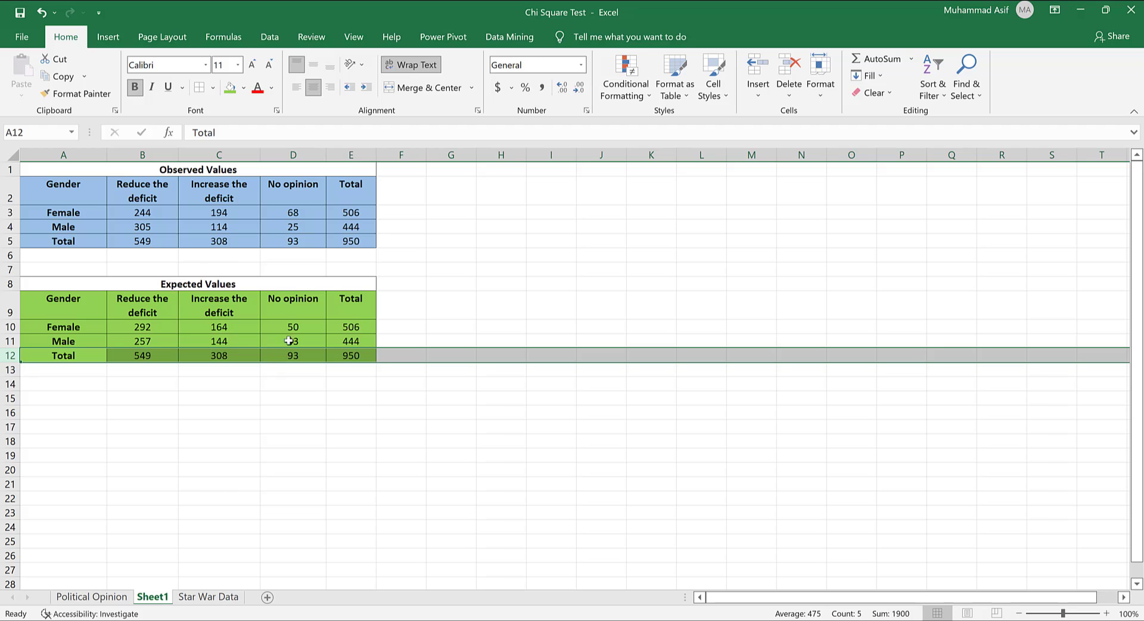
pyautogui.click(358, 154)
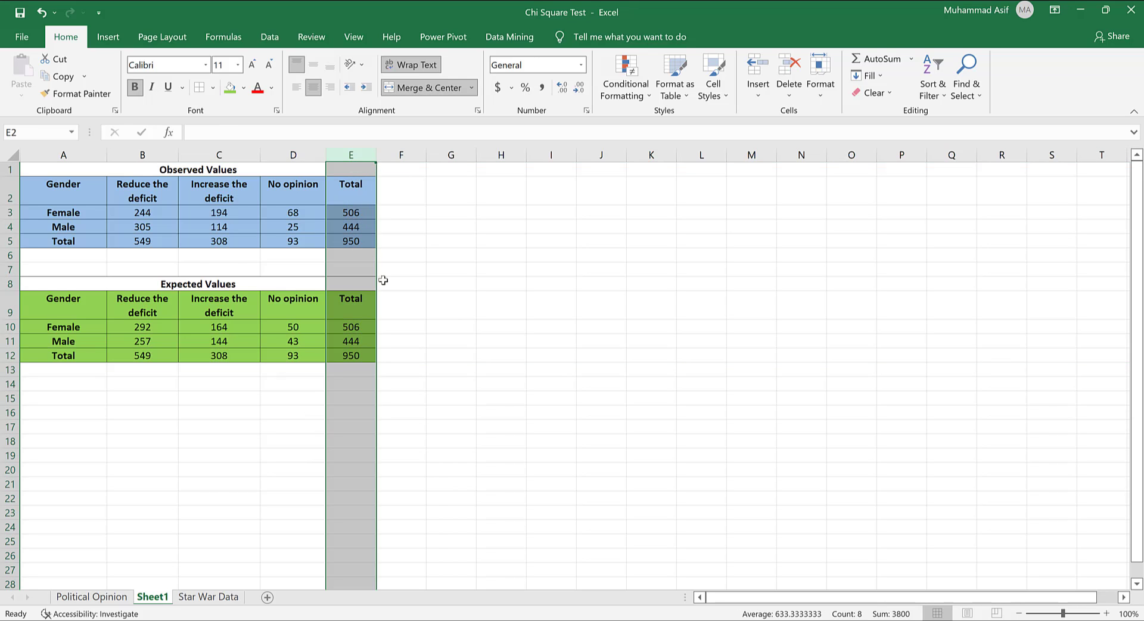
pyautogui.click(467, 374)
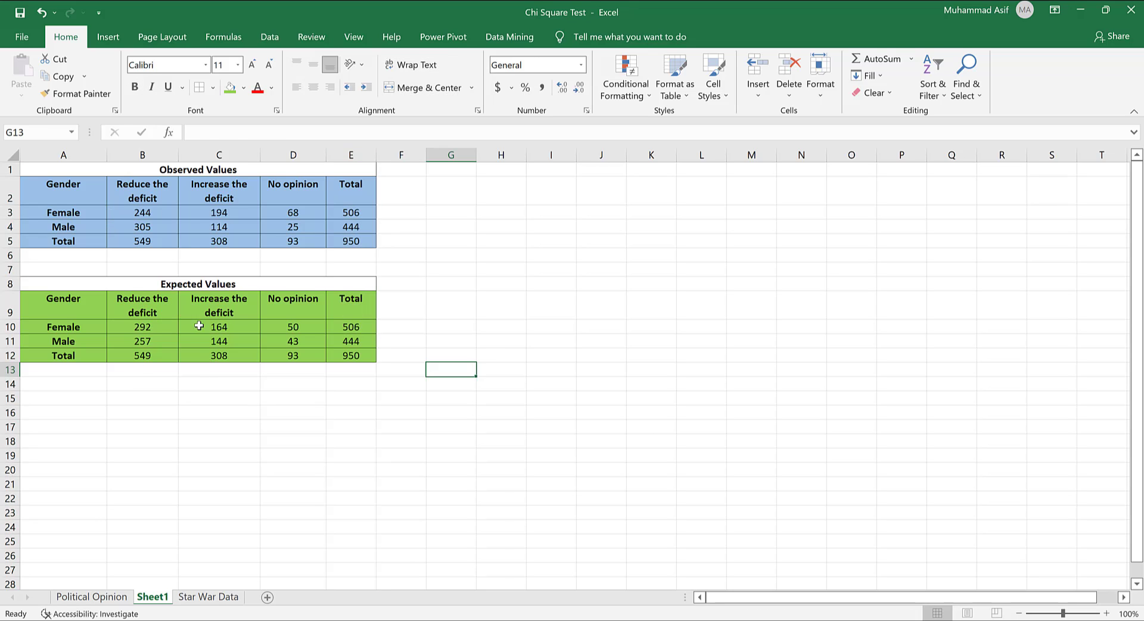
pyautogui.moveTo(144, 327); pyautogui.dragTo(269, 341)
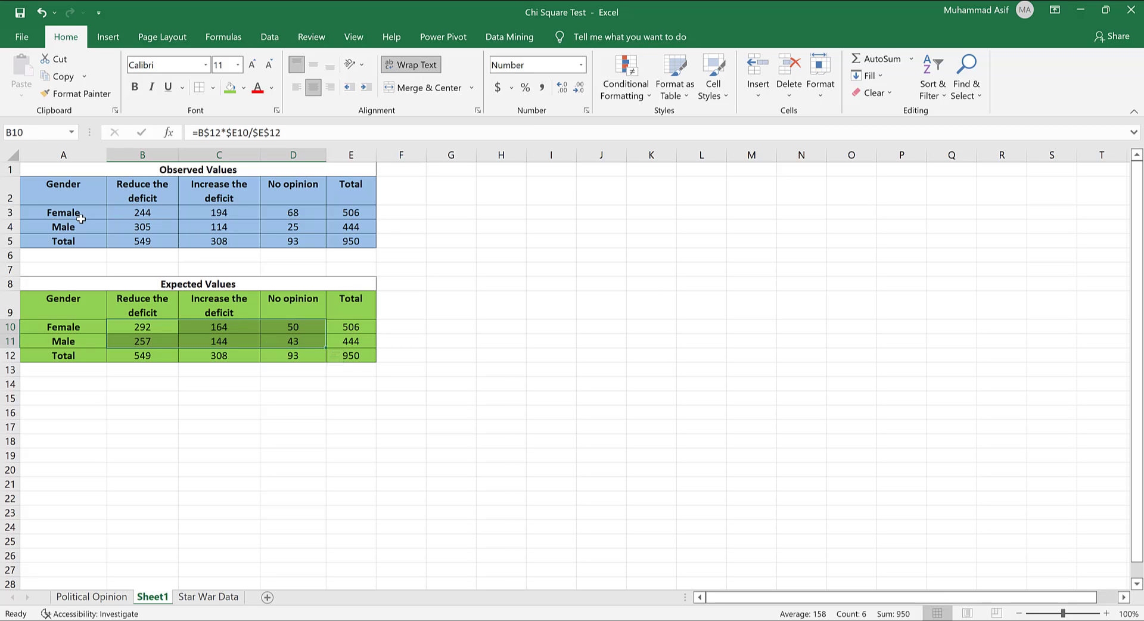
# Compare the observed and expected "Reduce the deficit" values for females and males in B3:B4 and B10:B11.
pyautogui.click(151, 213)
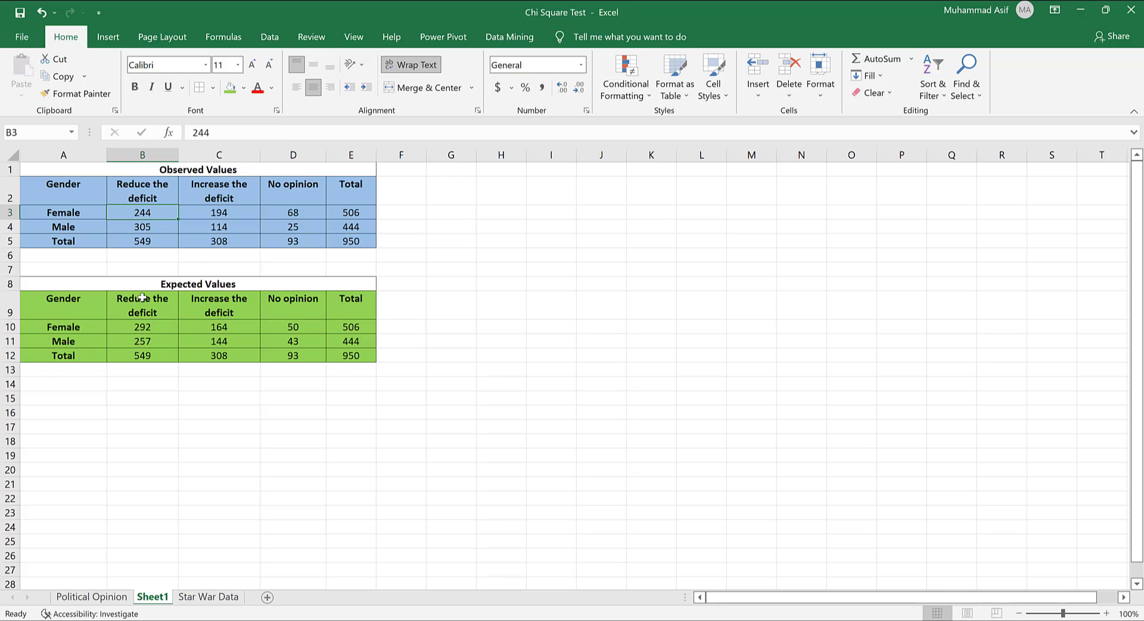
pyautogui.click(143, 328)
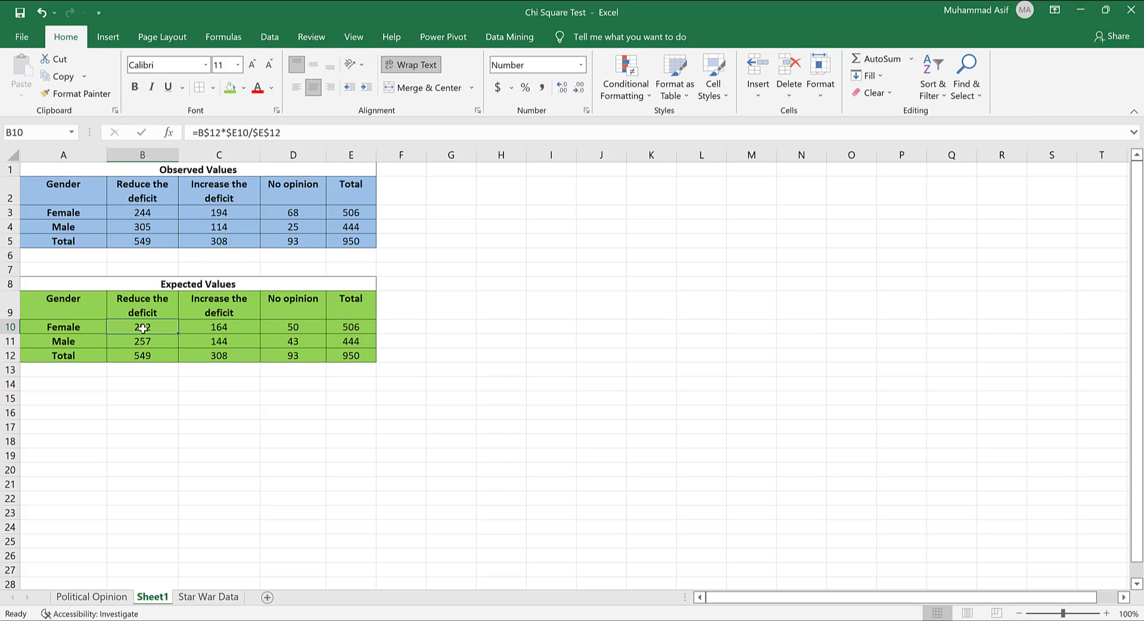
pyautogui.click(153, 226)
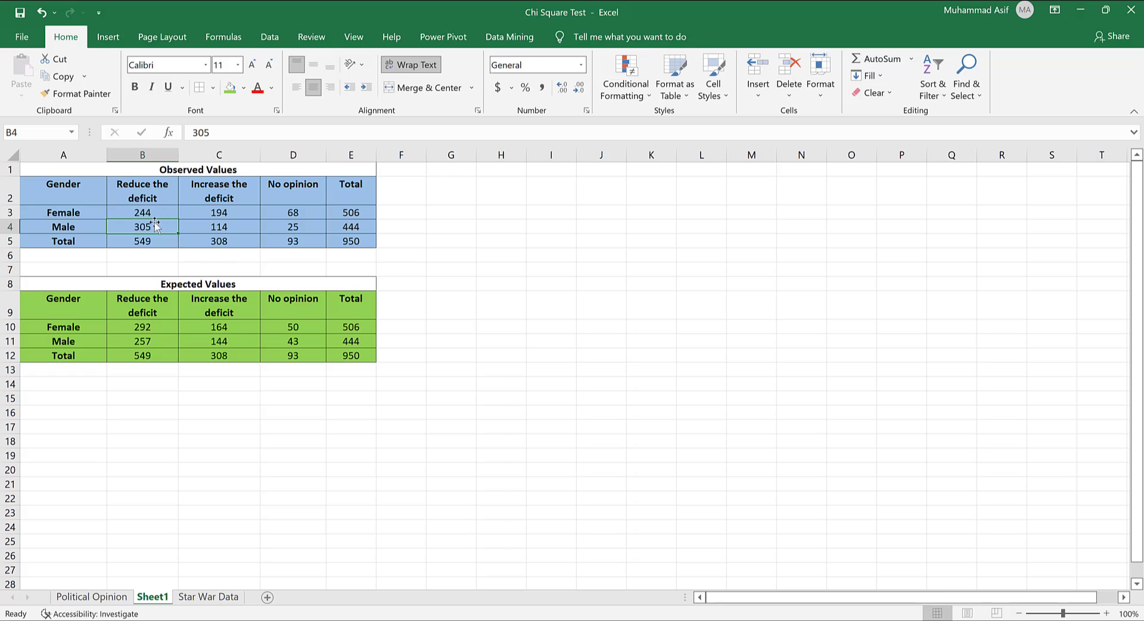
pyautogui.click(142, 343)
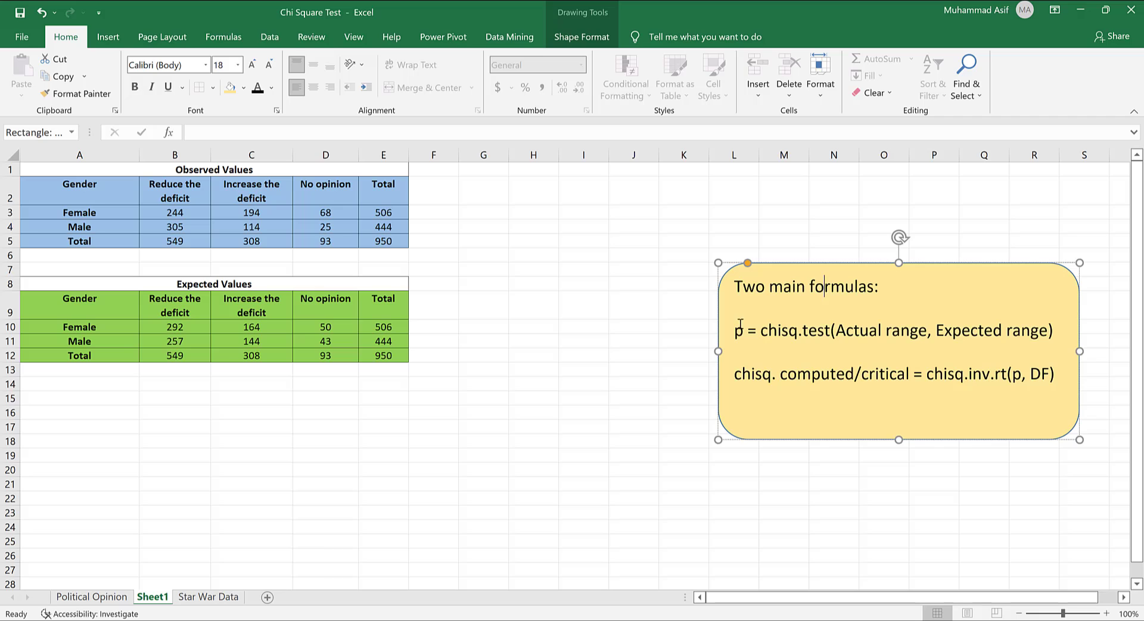
# Review the note's two main formulas, chisq.test for p and chisq.inv.rt for the computed and critical chi-square values.
pyautogui.moveTo(734, 331); pyautogui.dragTo(1056, 368)
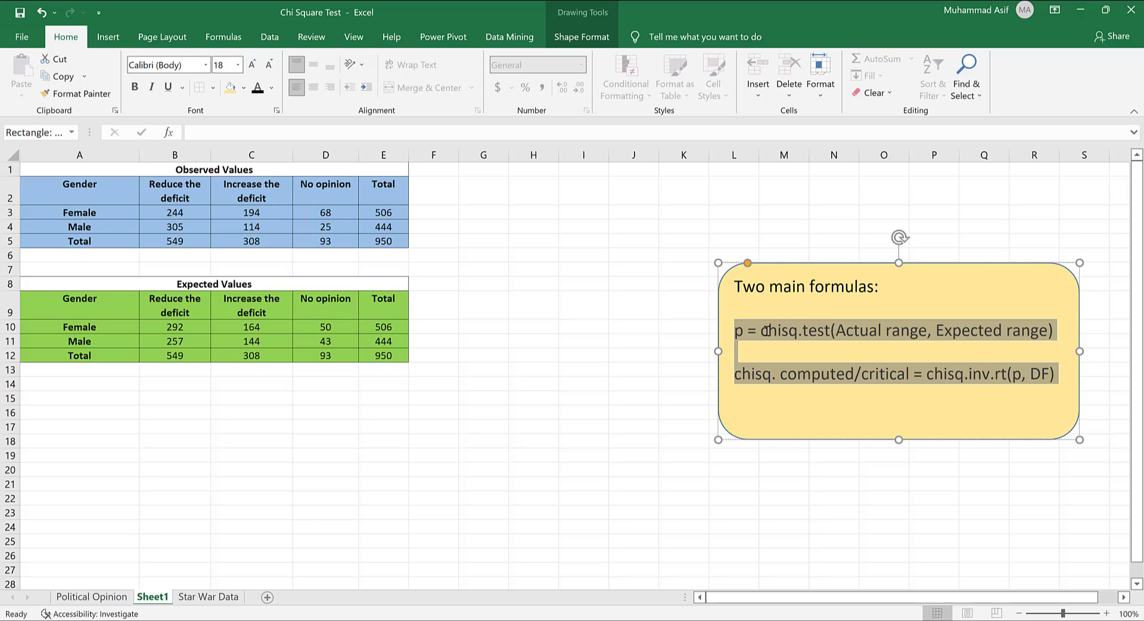
pyautogui.click(782, 333)
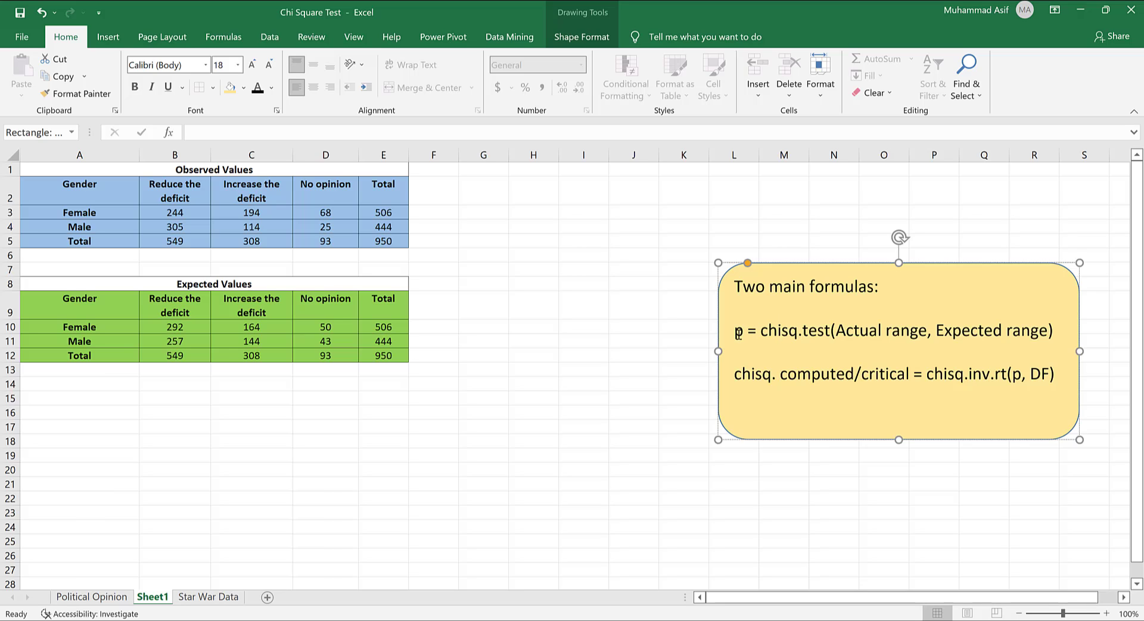
pyautogui.tripleClick(1055, 335)
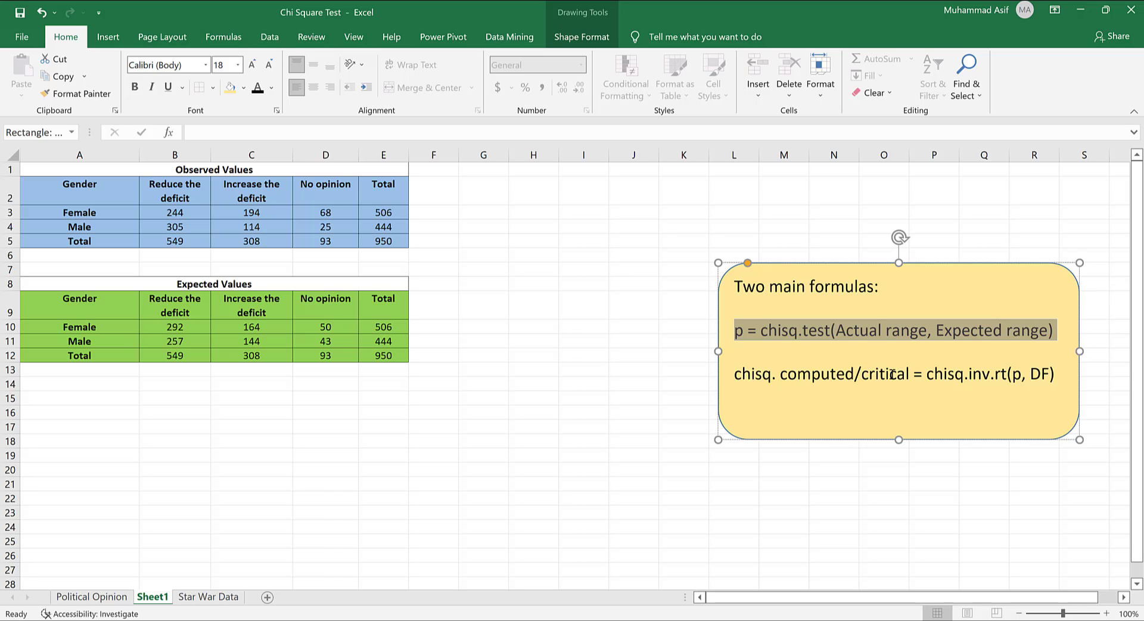
pyautogui.doubleClick(892, 374)
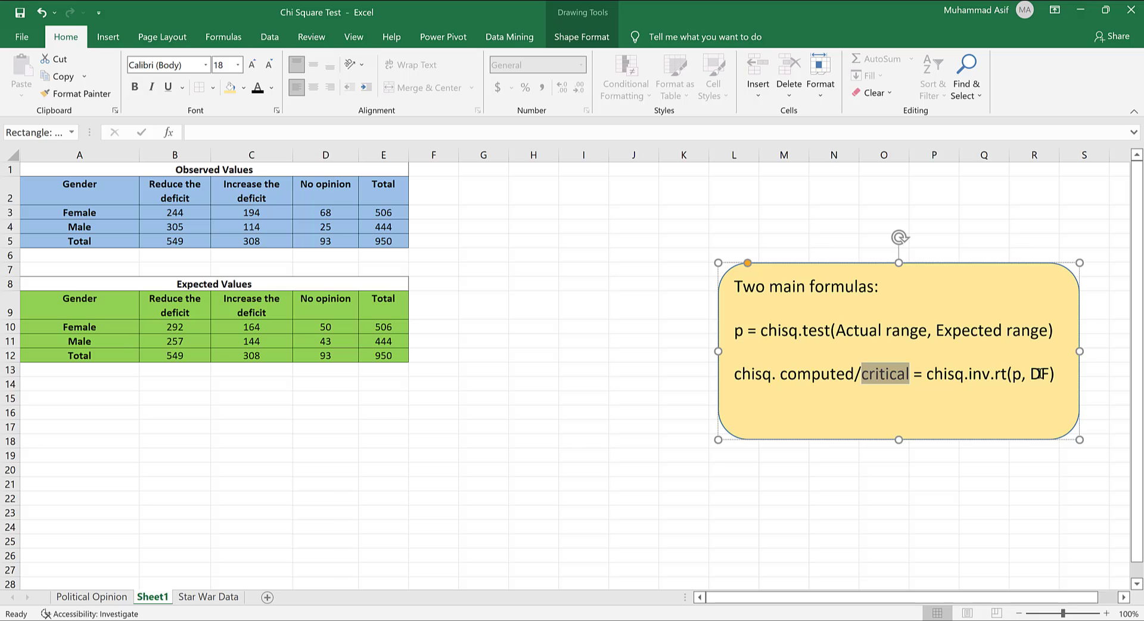
pyautogui.click(1040, 374)
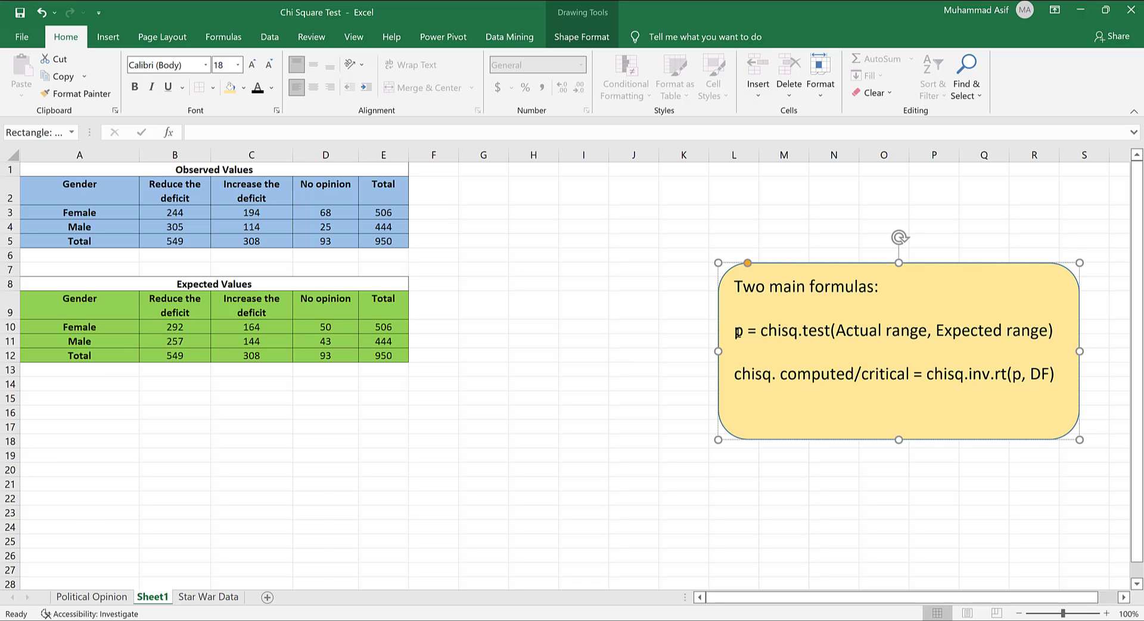
pyautogui.moveTo(738, 331); pyautogui.dragTo(1044, 395)
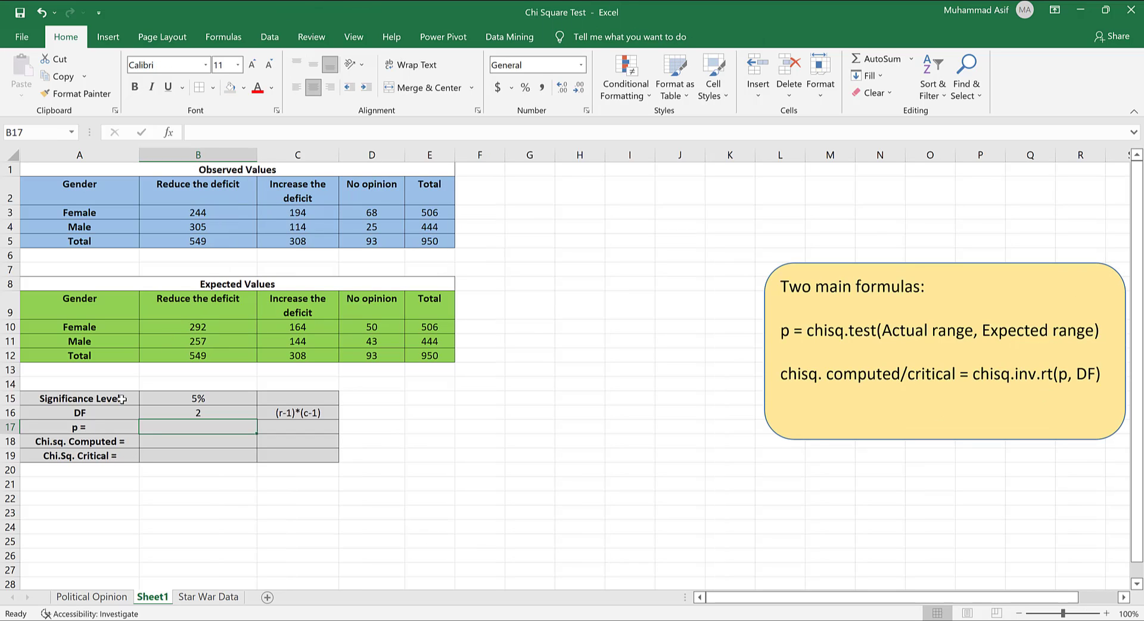
# Examine the Significance Level and DF rows, relating the degrees of freedom to the three opinion columns B through D.
pyautogui.click(100, 399)
pyautogui.moveTo(182, 399); pyautogui.dragTo(183, 399)
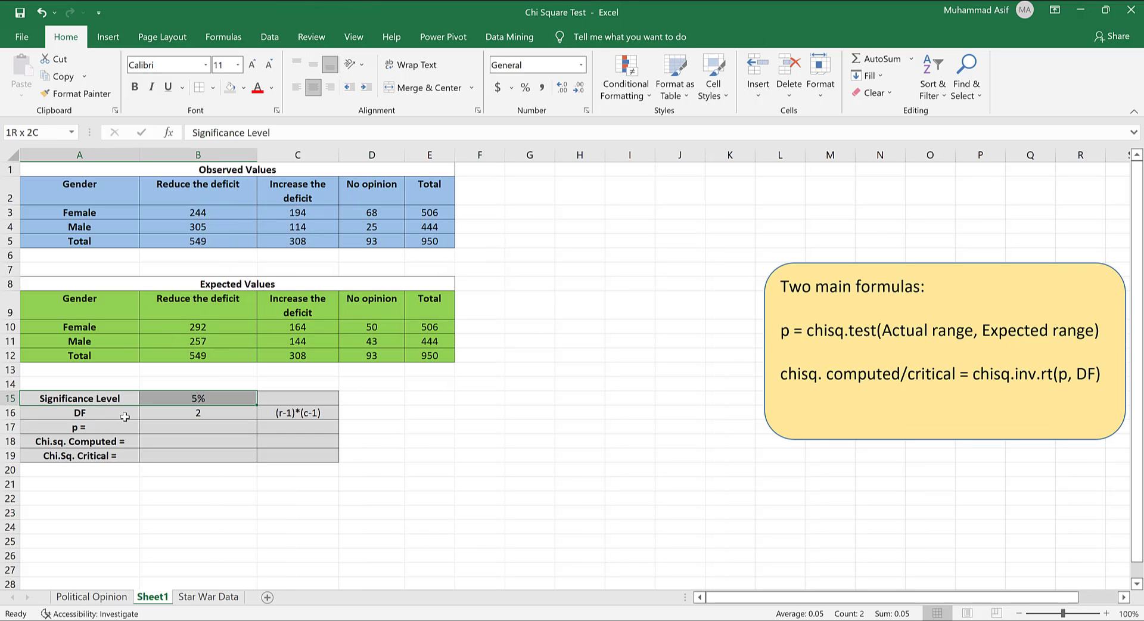
pyautogui.moveTo(109, 412); pyautogui.dragTo(195, 413)
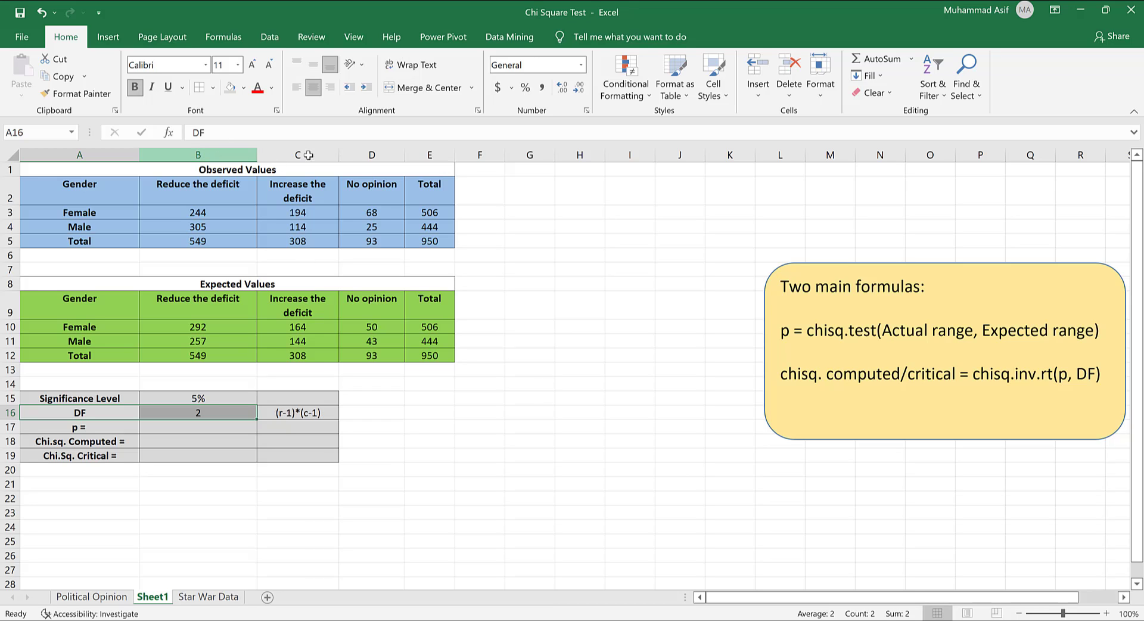
pyautogui.moveTo(198, 155); pyautogui.dragTo(372, 155)
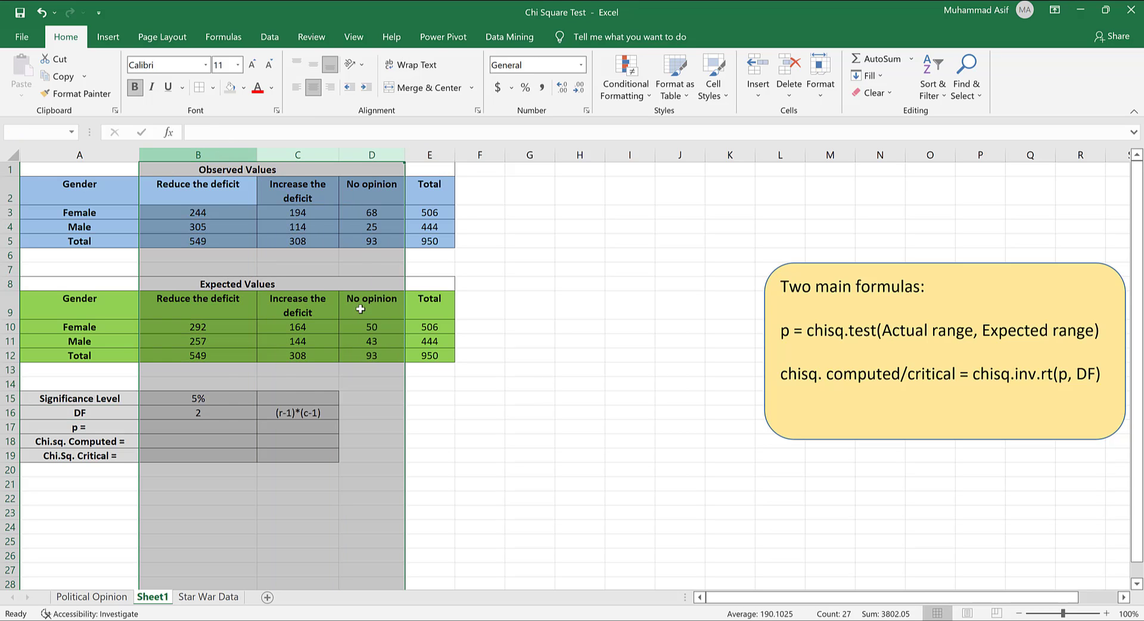
pyautogui.click(400, 464)
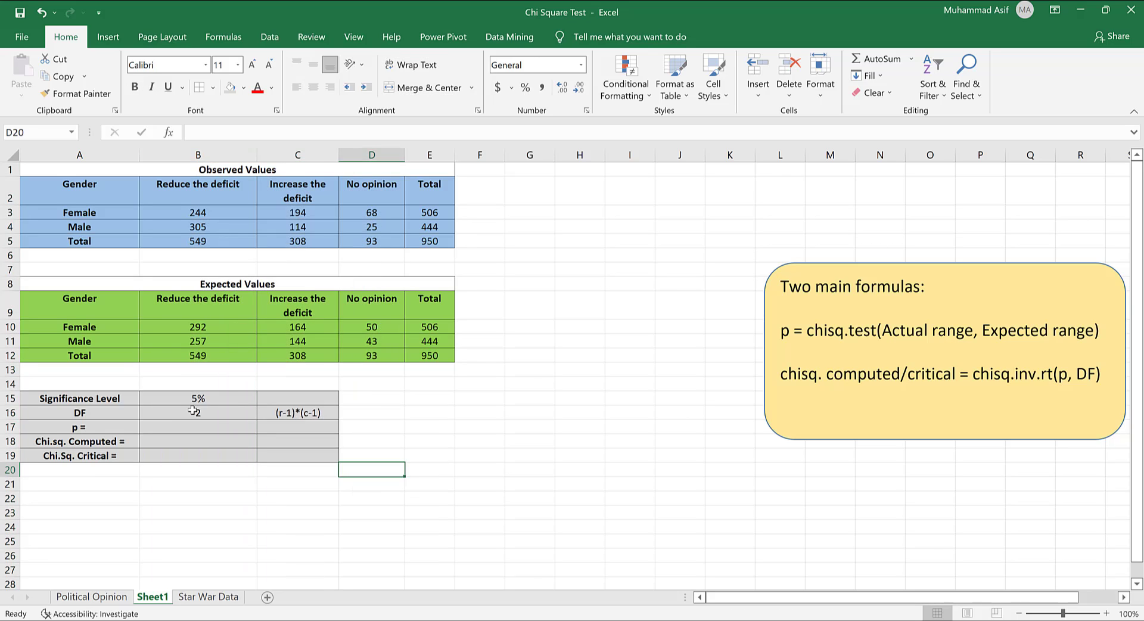
pyautogui.click(194, 411)
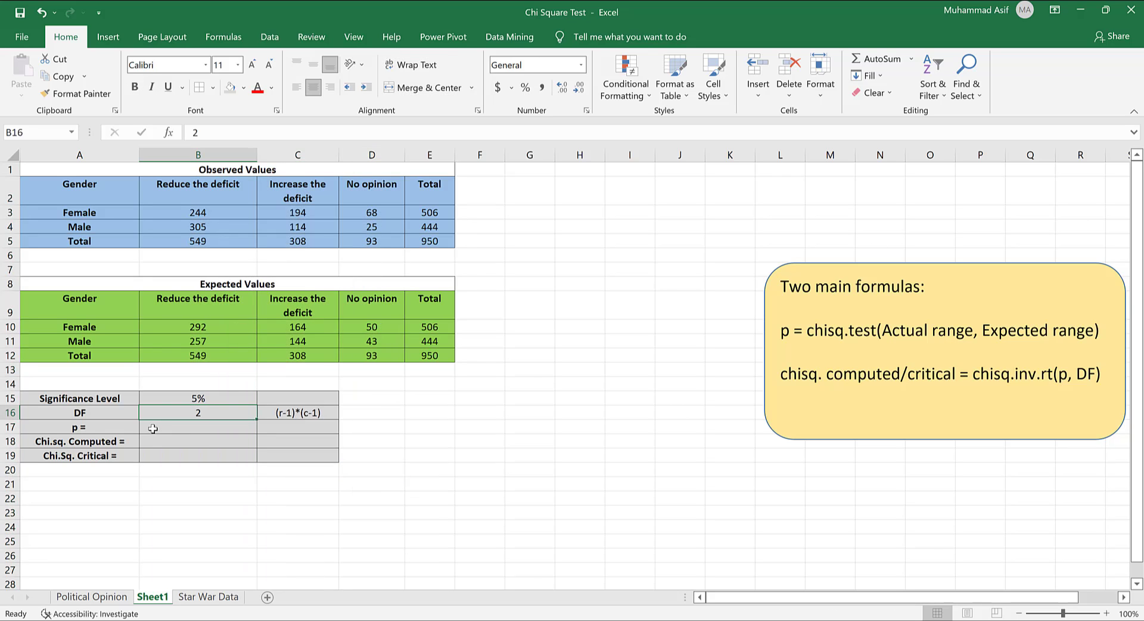
# Calculate the p-value in B17 with CHISQ.TEST, using observed range B3:D4 and expected range B10:D11.
pyautogui.click(154, 428)
pyautogui.write('=chi')
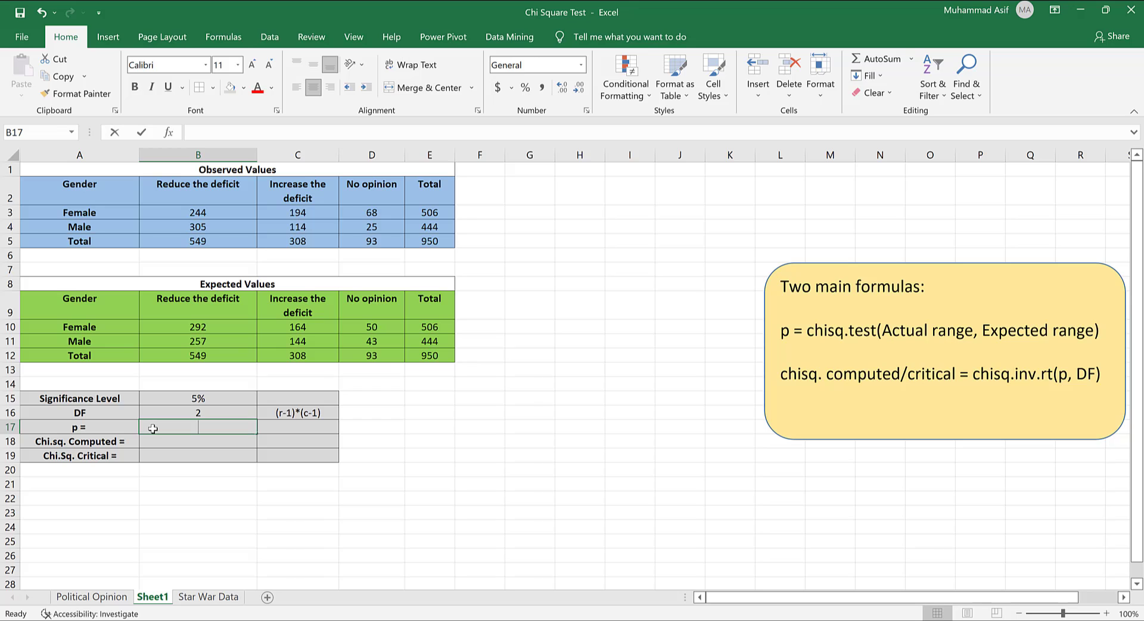
pyautogui.write('sq.test')
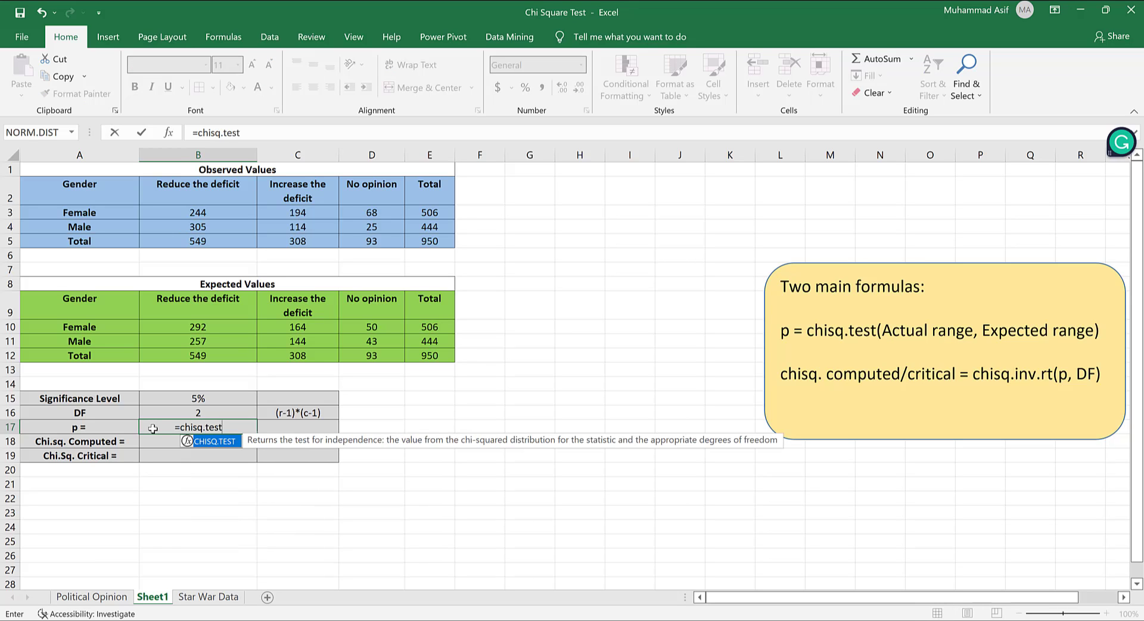
pyautogui.write('(')
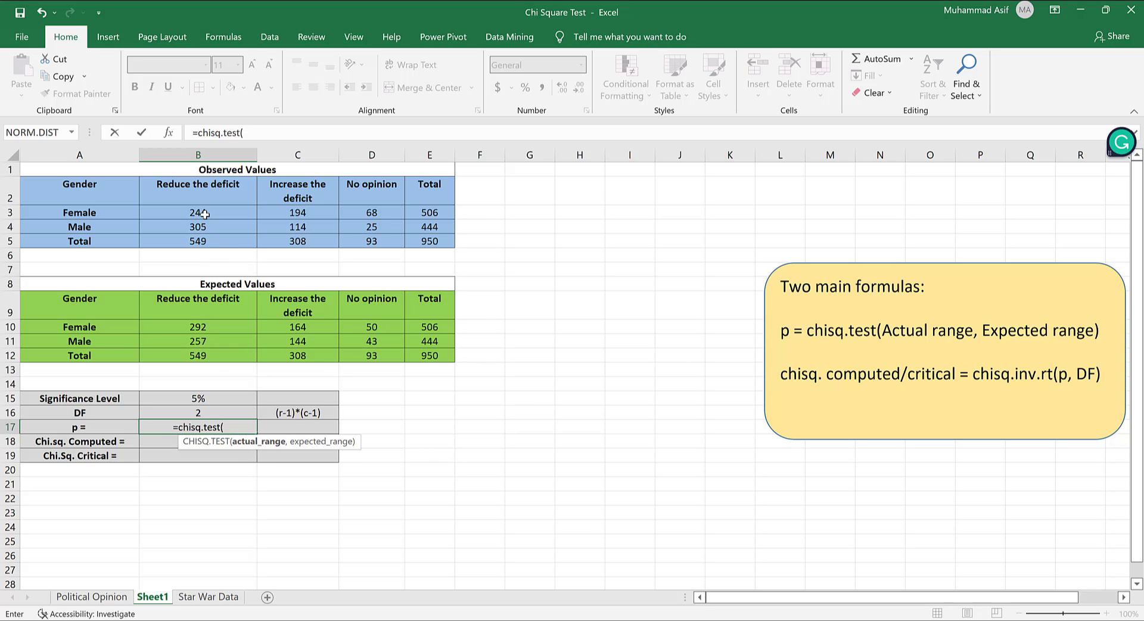
pyautogui.moveTo(205, 214); pyautogui.dragTo(389, 226)
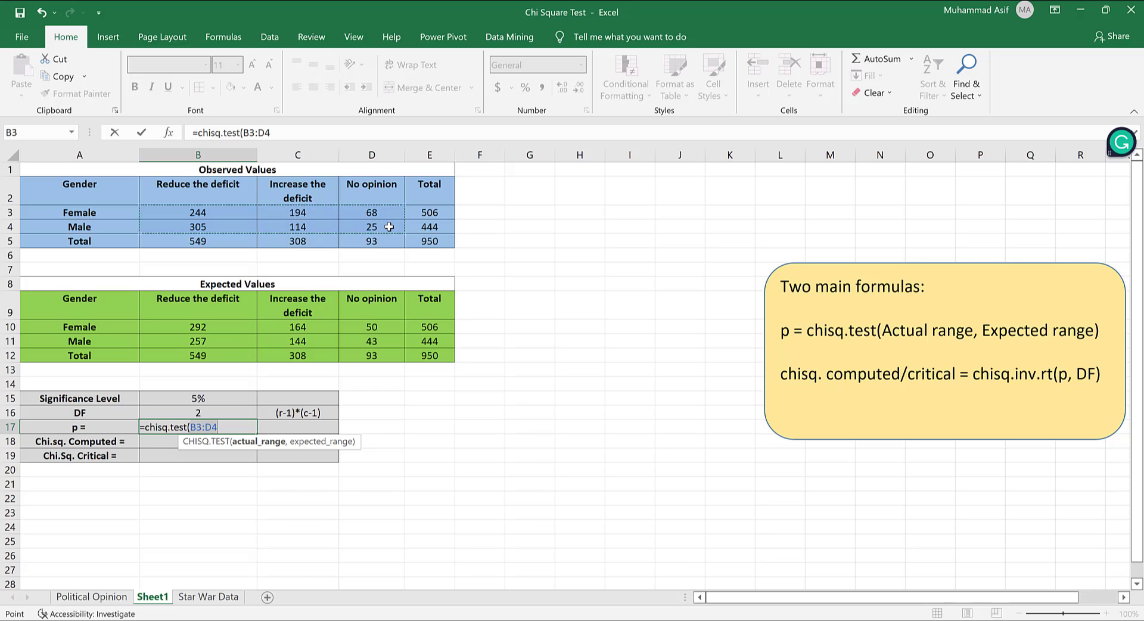
pyautogui.write(',')
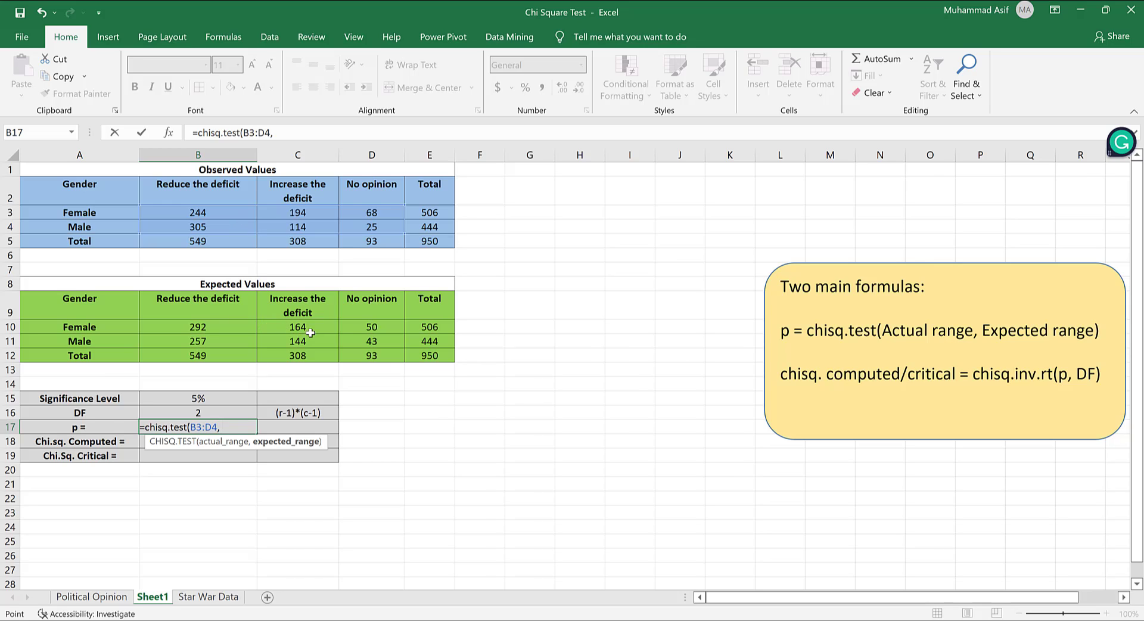
pyautogui.moveTo(343, 335); pyautogui.dragTo(389, 346)
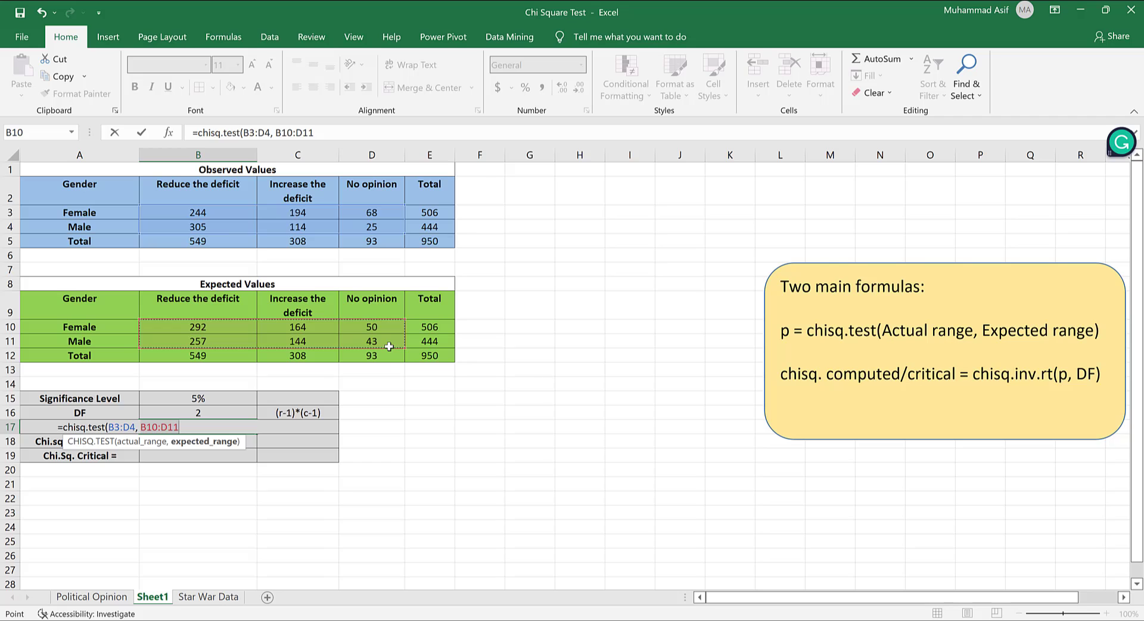
pyautogui.press('Return')
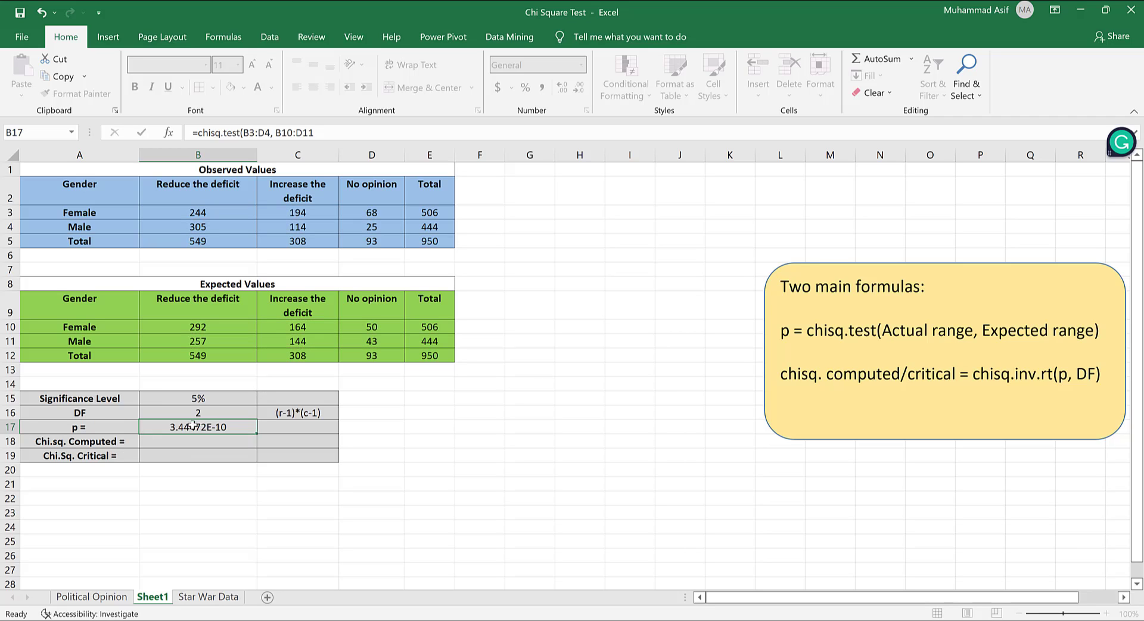
# Format the p-value in B17 as a Number with three decimal places.
pyautogui.click(205, 427)
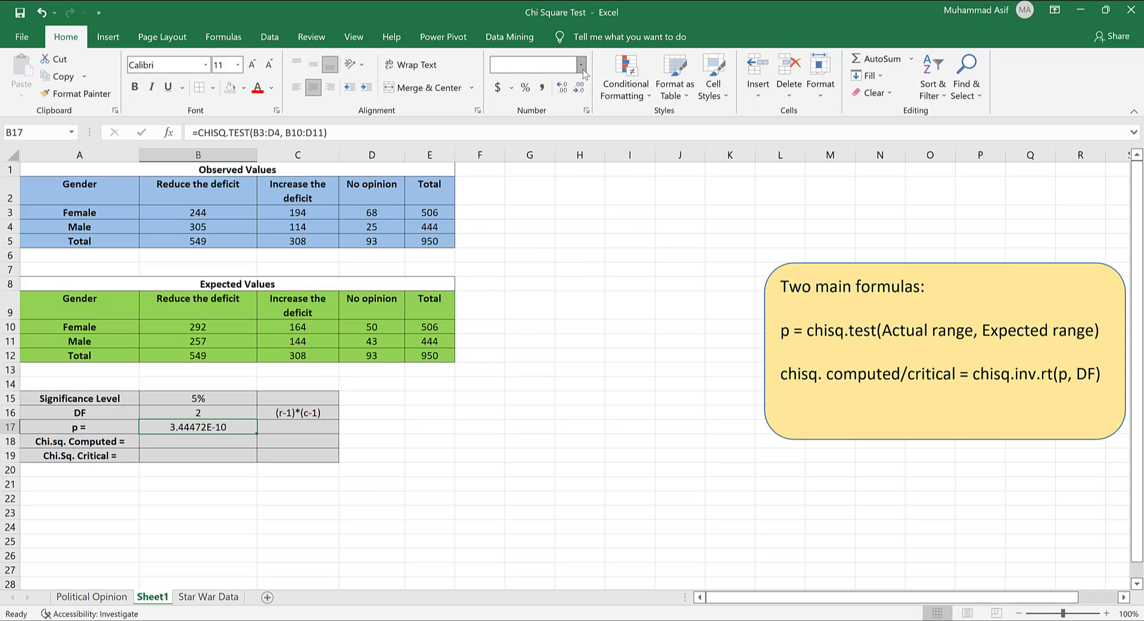
pyautogui.click(581, 65)
pyautogui.click(560, 120)
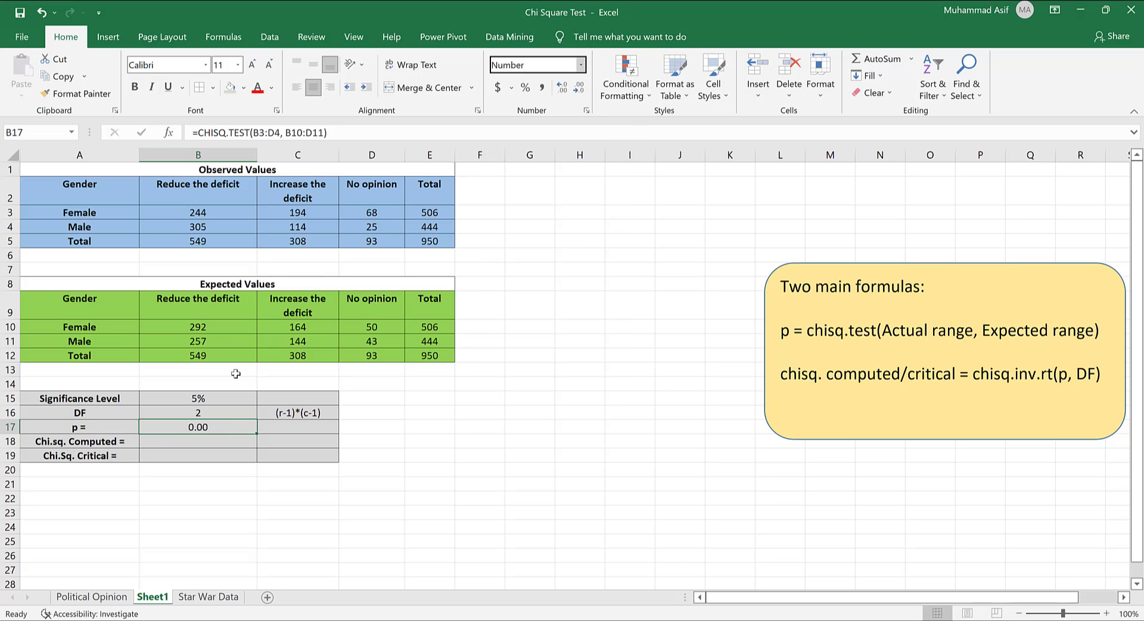
pyautogui.click(563, 87)
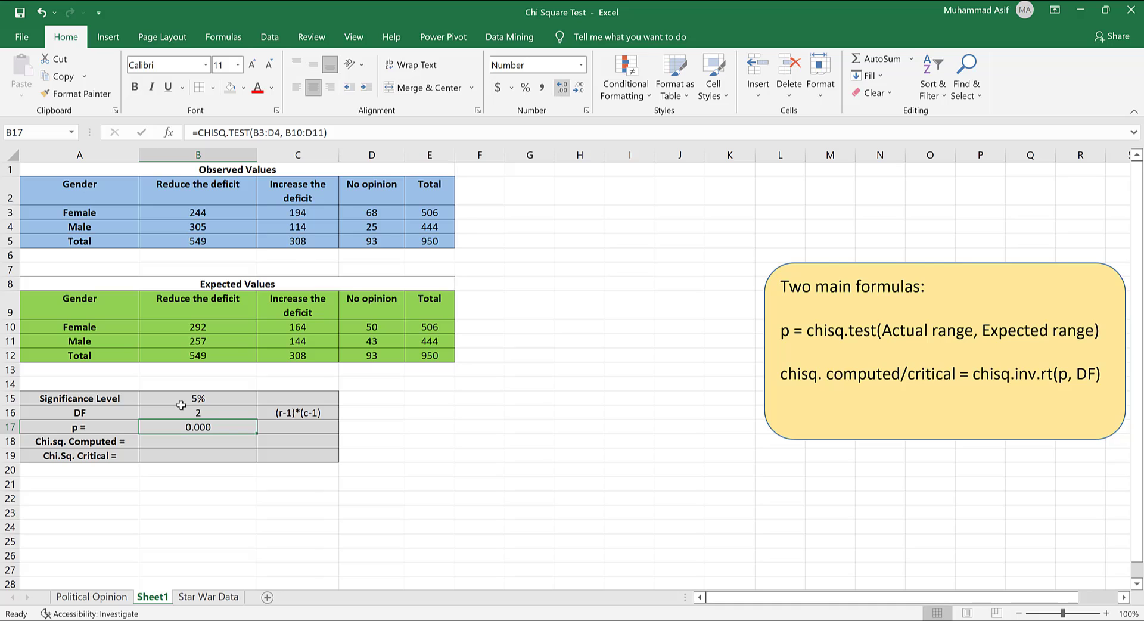
# Calculate the computed chi-square in B18 with CHISQ.INV.RT, using the p-value in B17 and the degrees of freedom in B16.
pyautogui.click(197, 442)
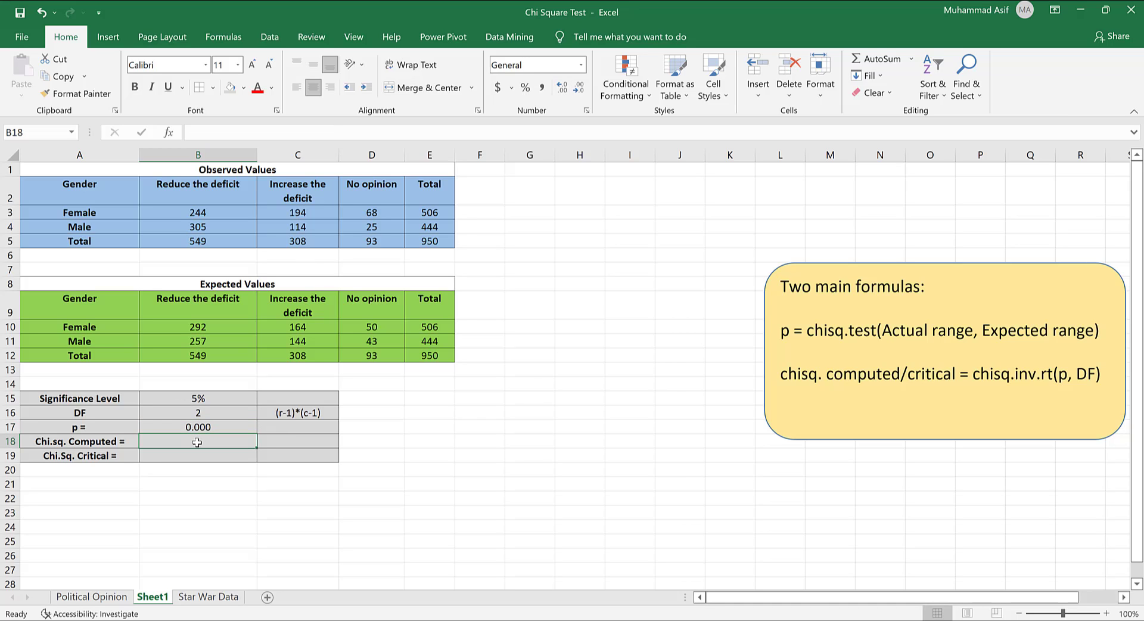
pyautogui.write('=')
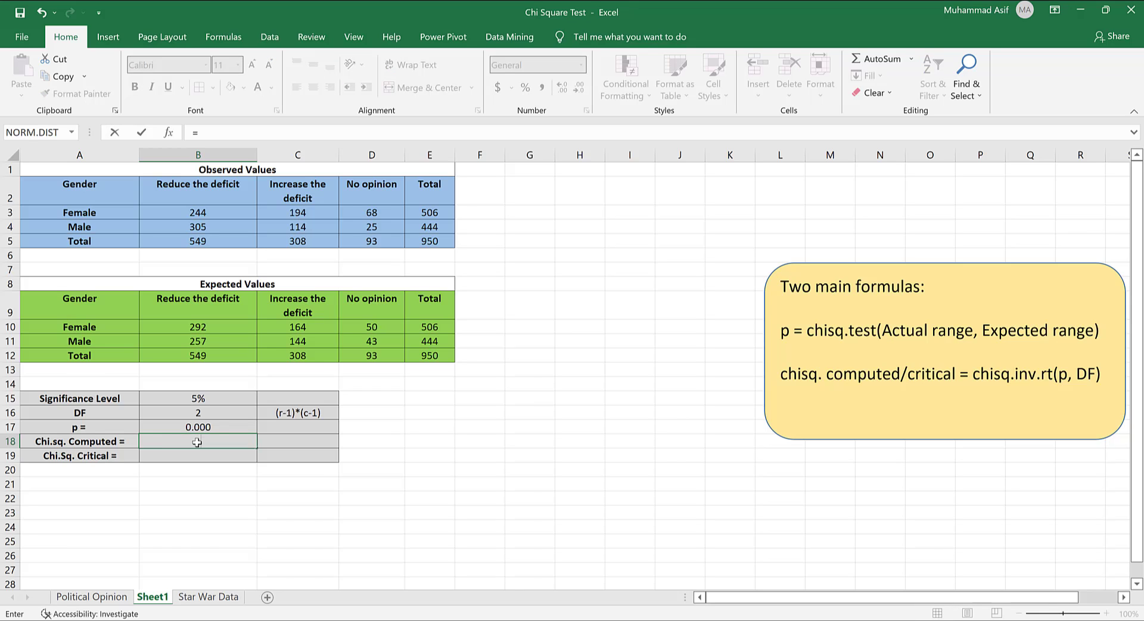
pyautogui.write('chisq')
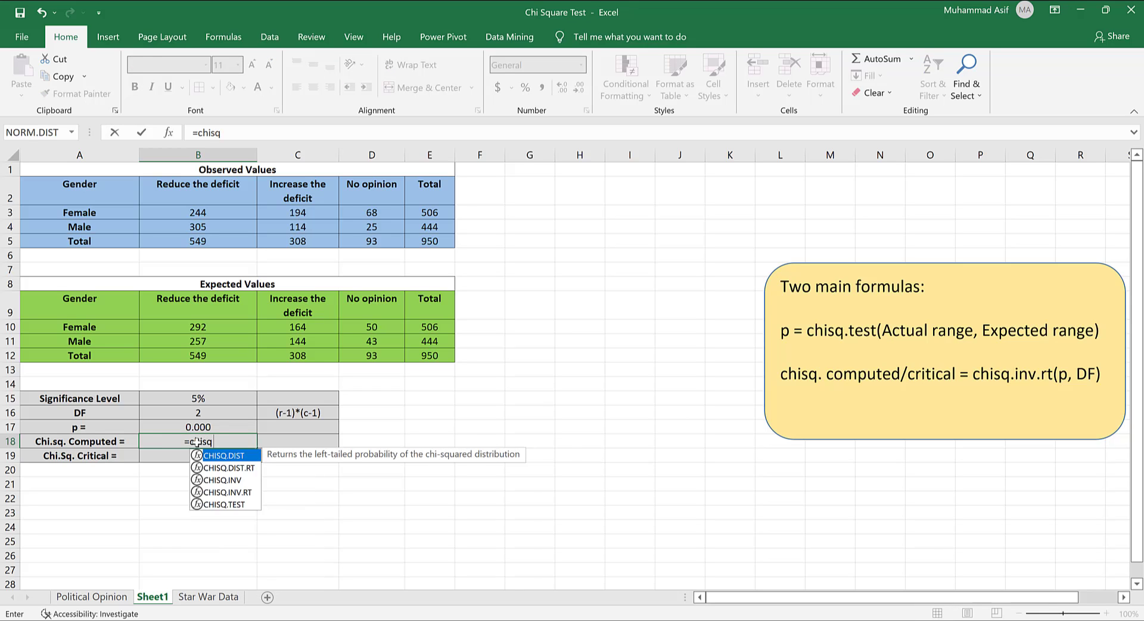
pyautogui.write('.inv.')
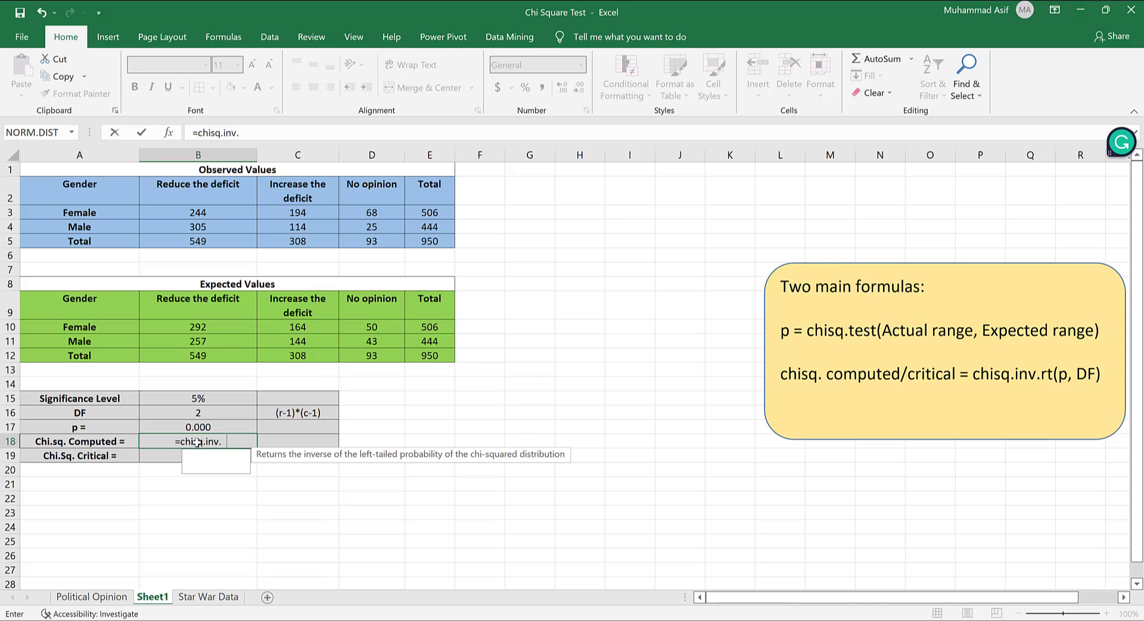
pyautogui.write('rt(')
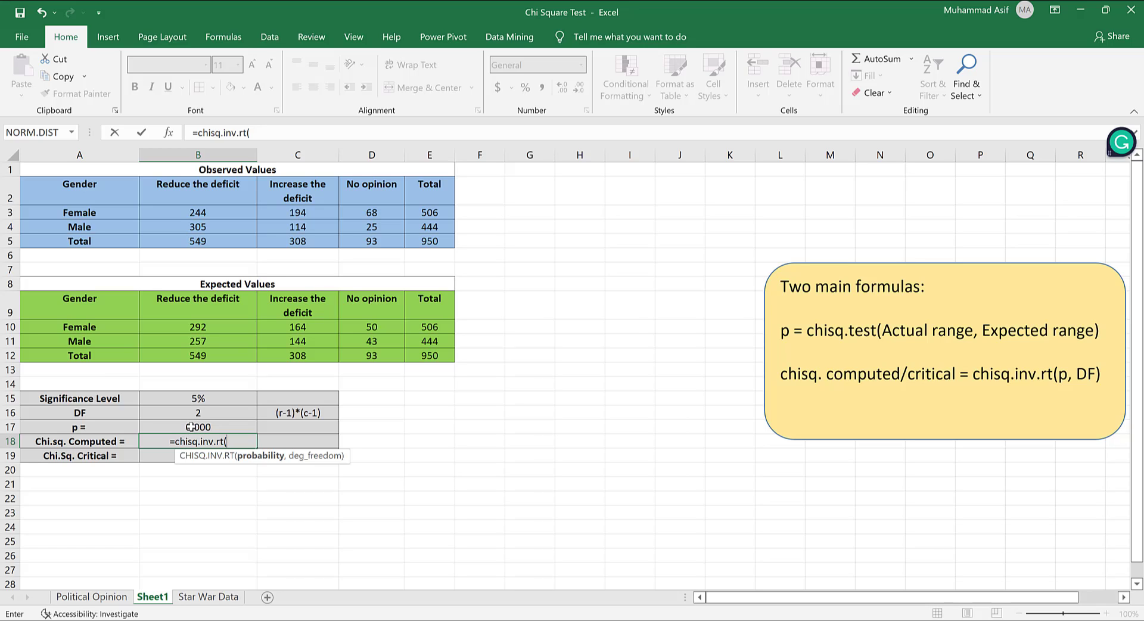
pyautogui.click(190, 427)
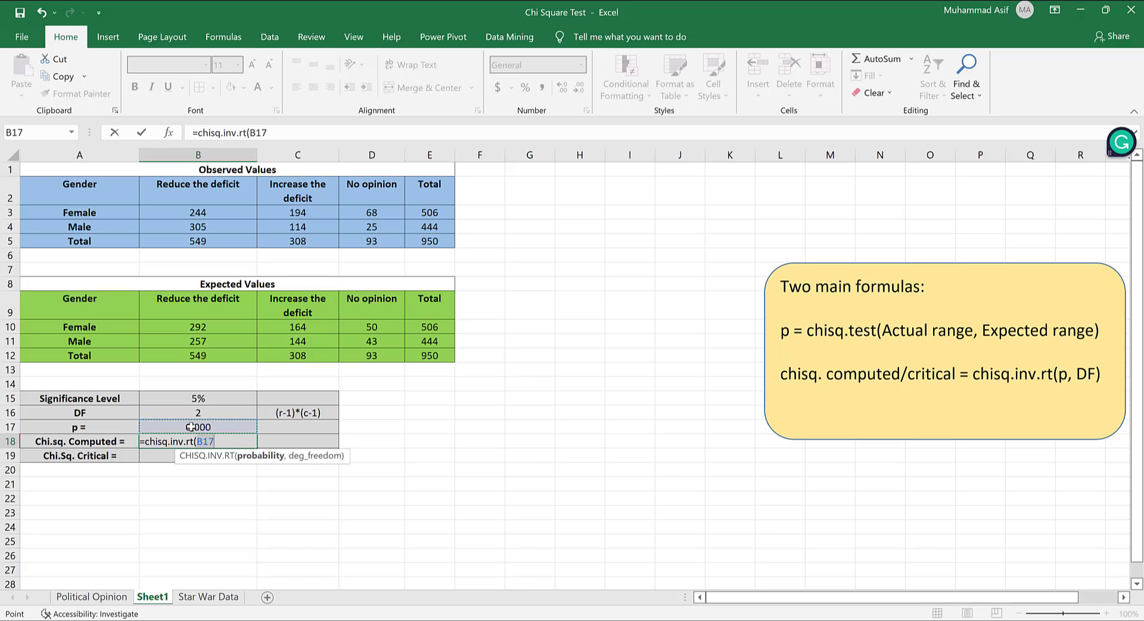
pyautogui.write(',')
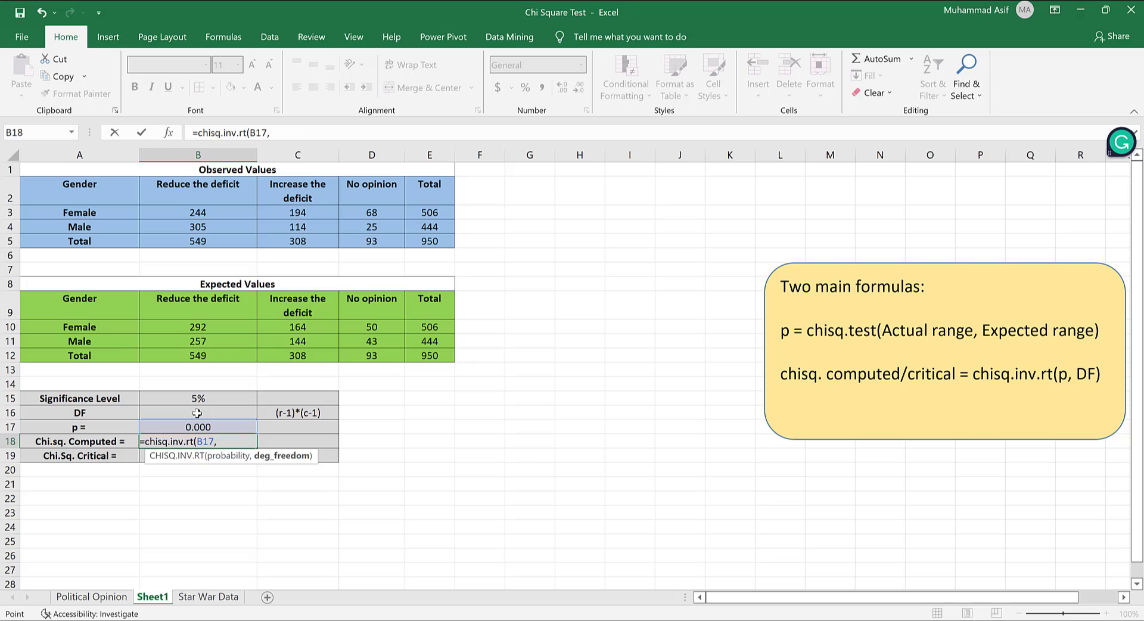
pyautogui.click(196, 413)
pyautogui.press('Return')
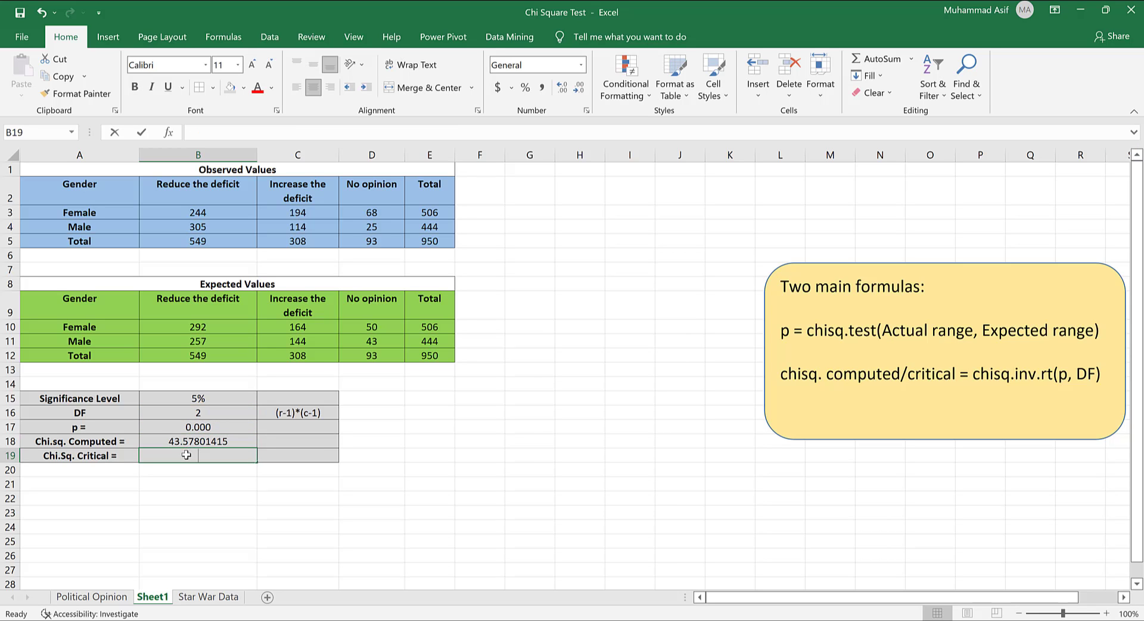
# Calculate the critical chi-square in B19 with CHISQ.INV.RT, using the significance level in B15 and the degrees of freedom in B16.
pyautogui.write('=ch')
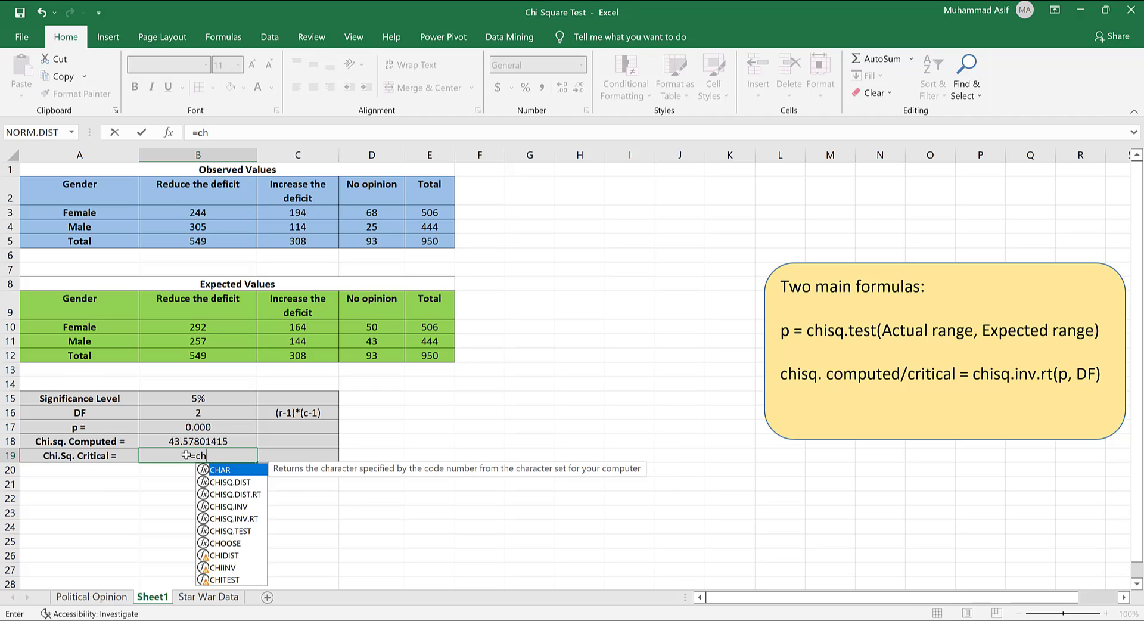
pyautogui.write('isq')
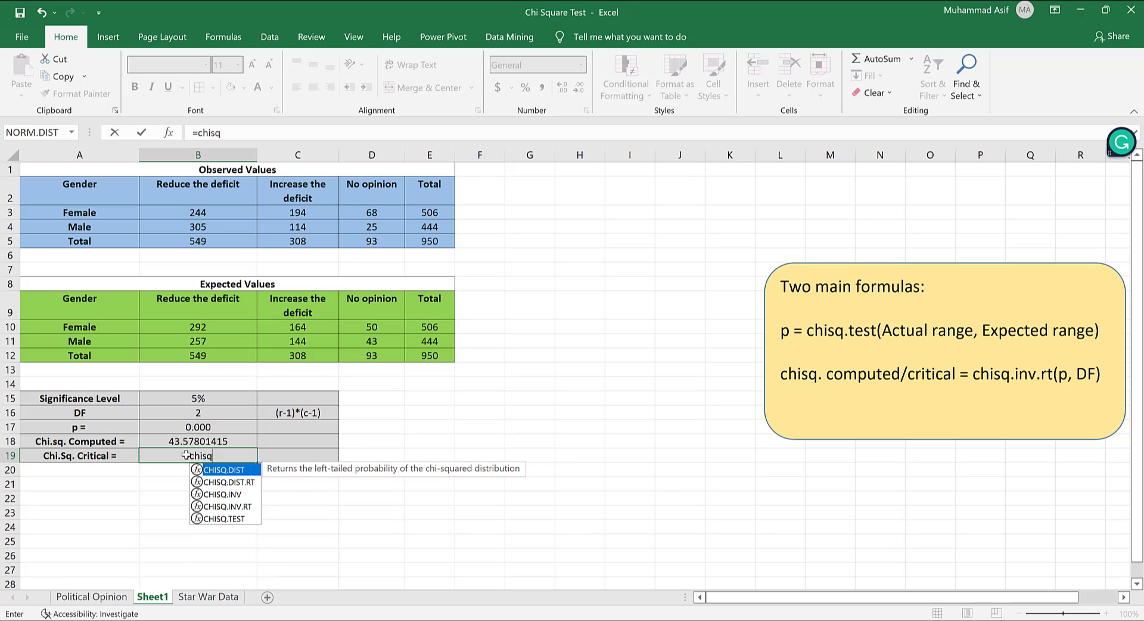
pyautogui.write('.inv.rt(')
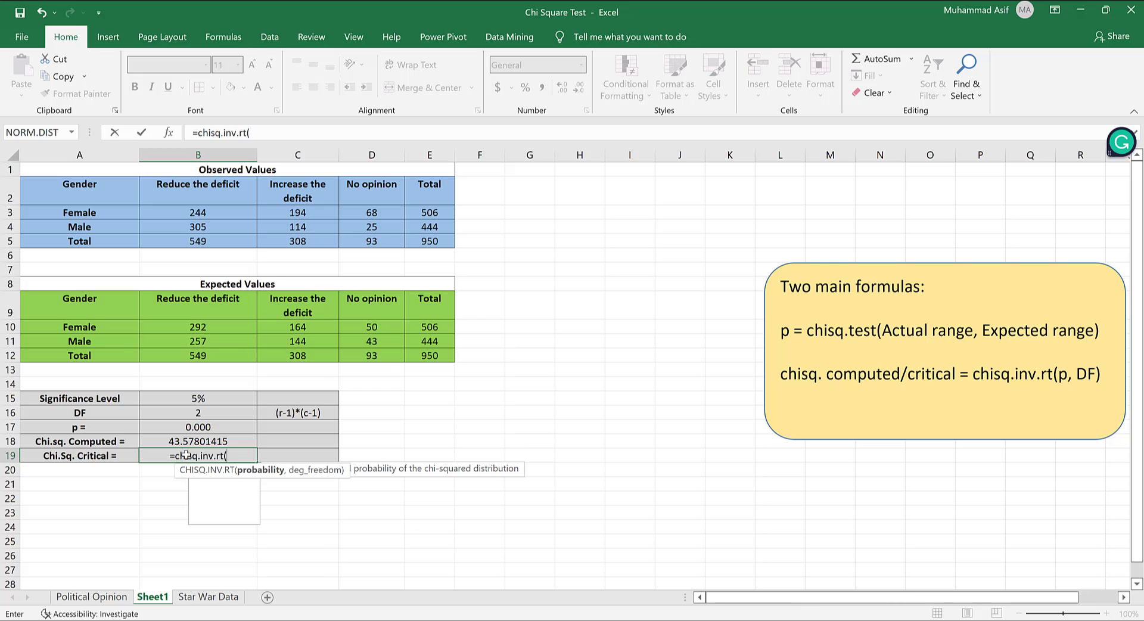
pyautogui.click(194, 398)
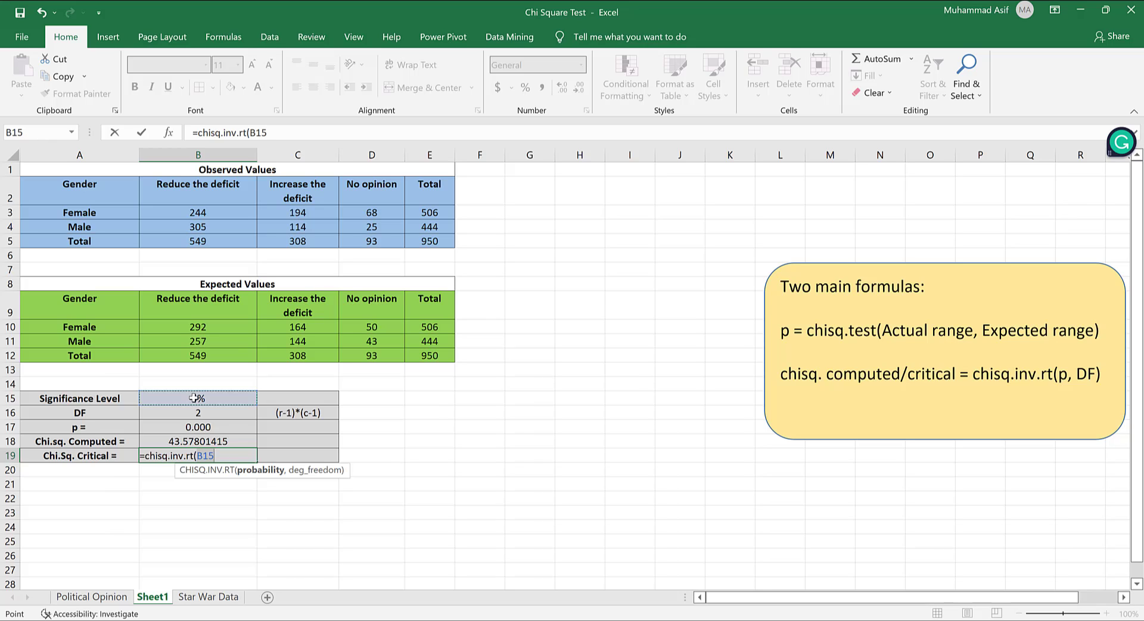
pyautogui.write(',')
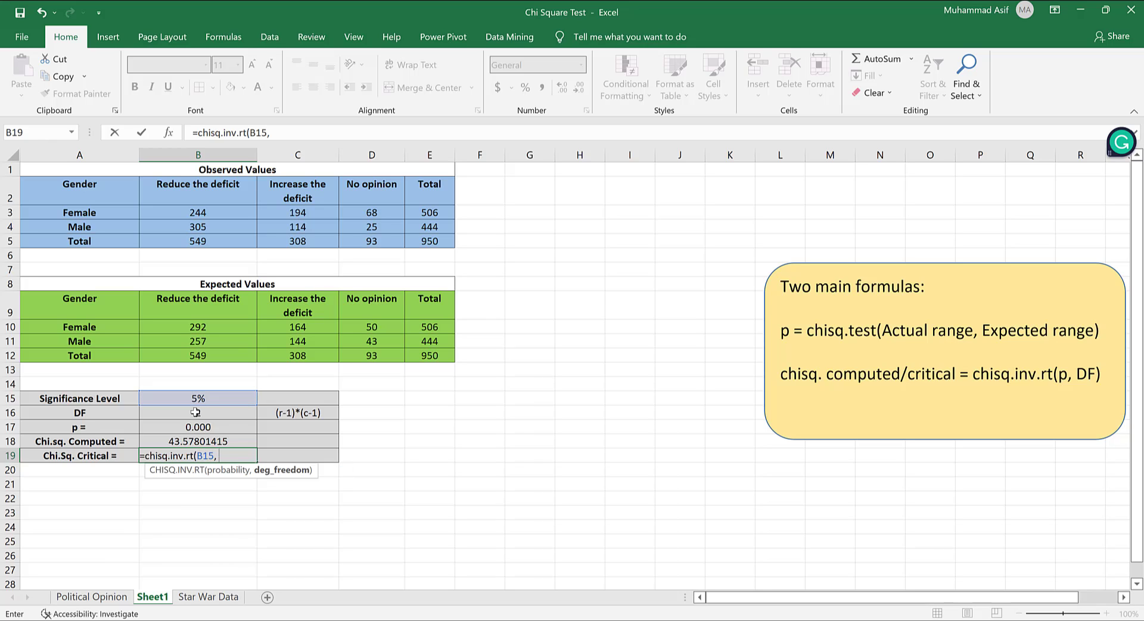
pyautogui.click(196, 412)
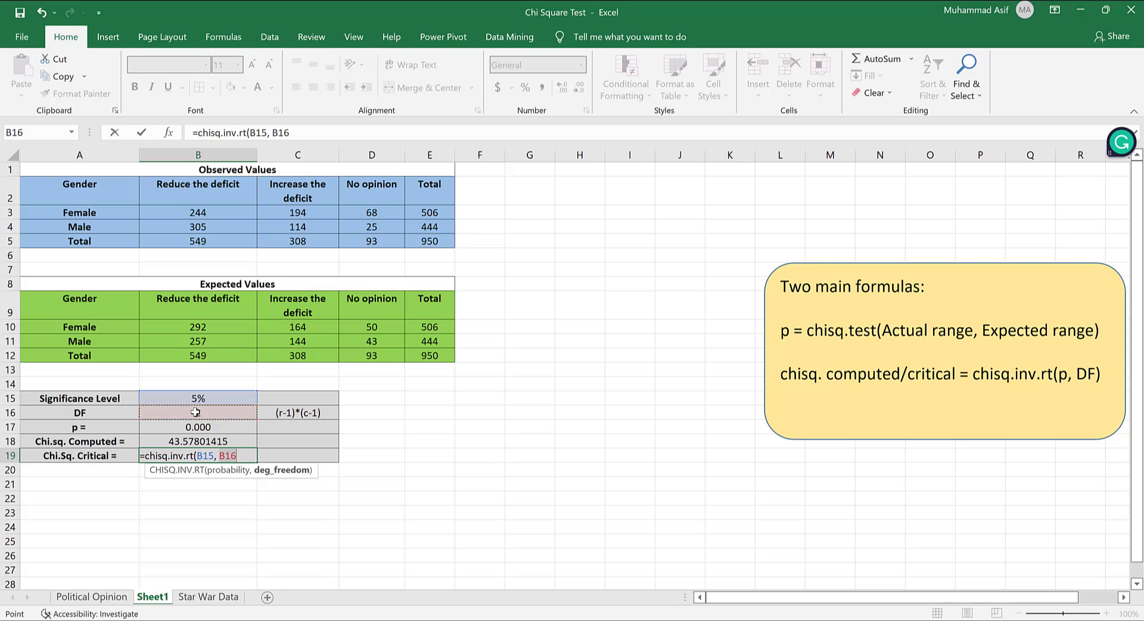
pyautogui.write(')')
pyautogui.press('Return')
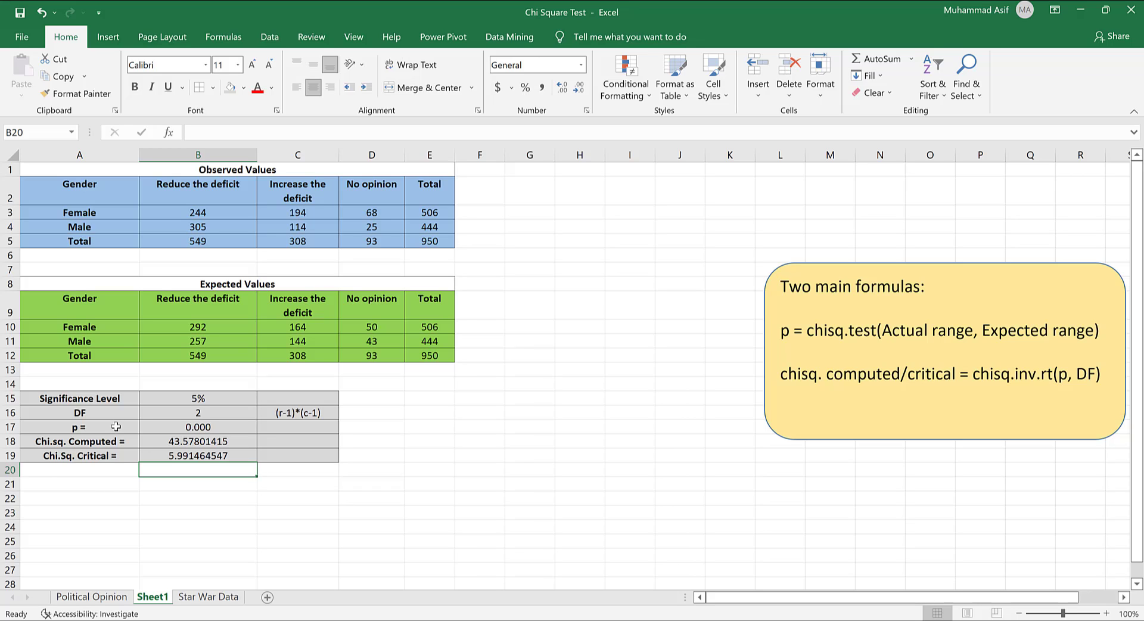
# Review the p-value formula in B17 and the row labels in column A in relation to the gender and political opinion hypotheses.
pyautogui.click(184, 427)
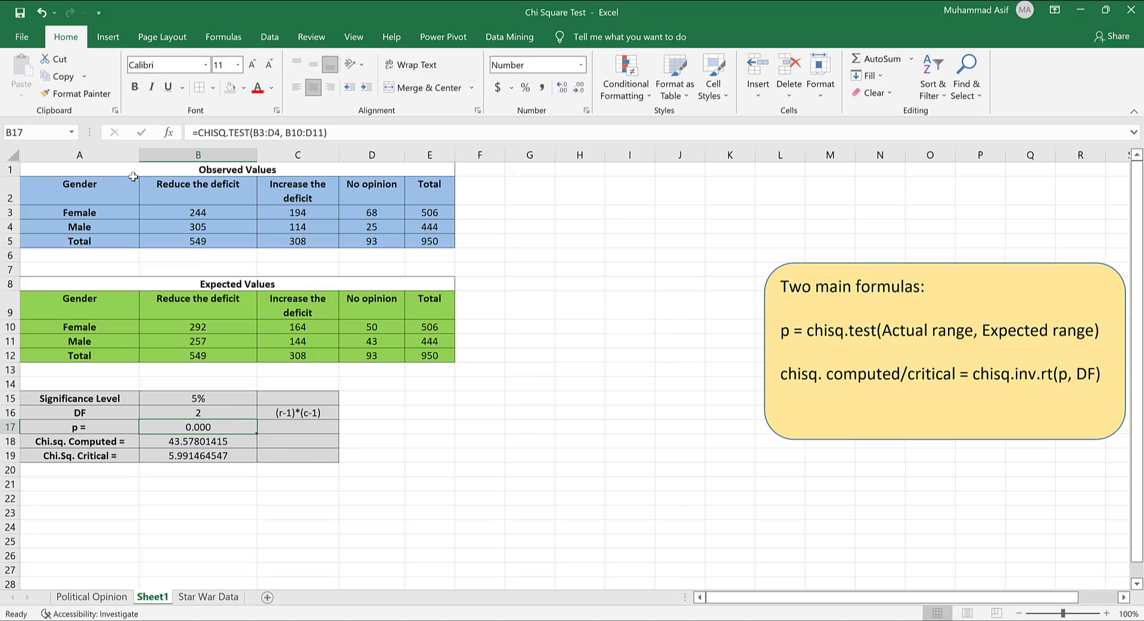
pyautogui.click(80, 154)
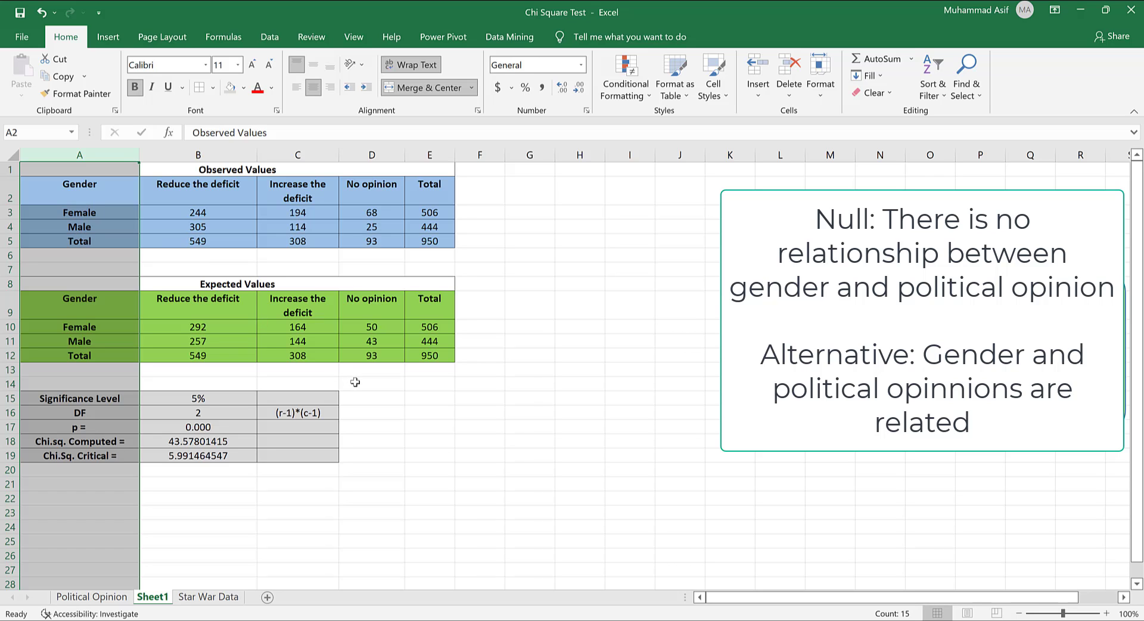
# Switch to RStudio, show it beside the Excel workbook, and examine the observed table A1:E4 on the Political Opinion sheet.
pyautogui.hotkey('alt', 'Tab')
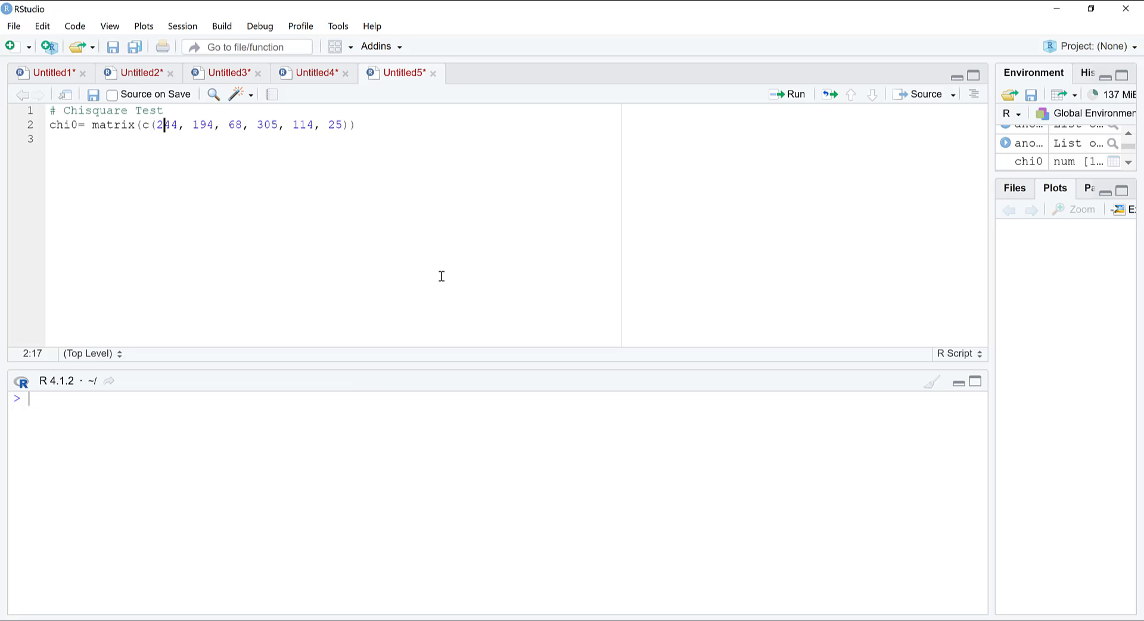
pyautogui.press('super+Left')
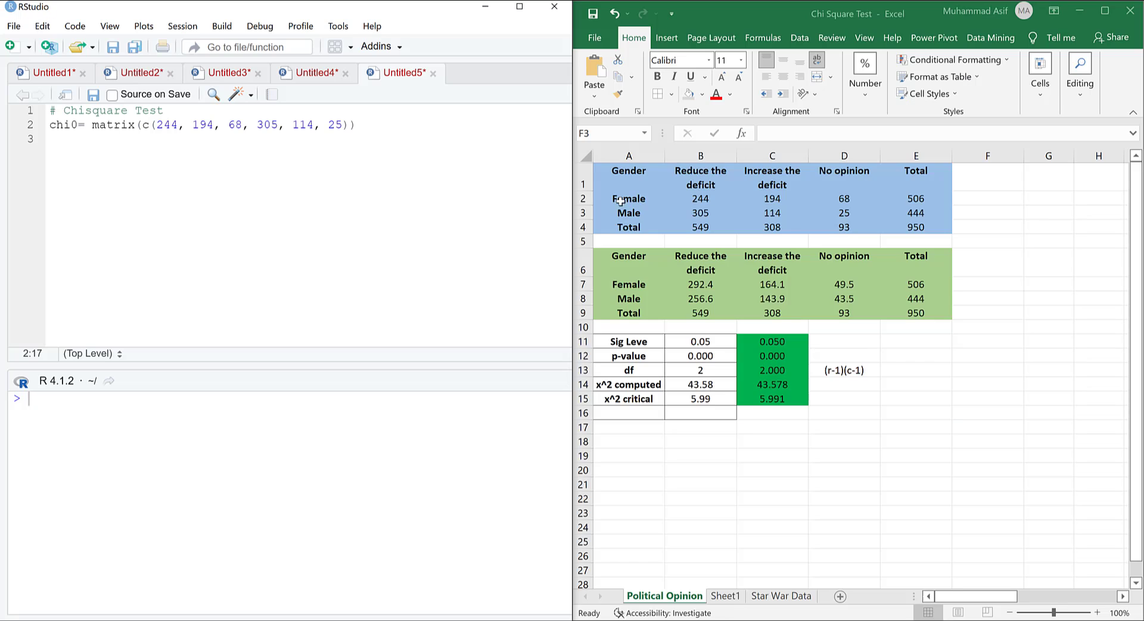
pyautogui.click(738, 184)
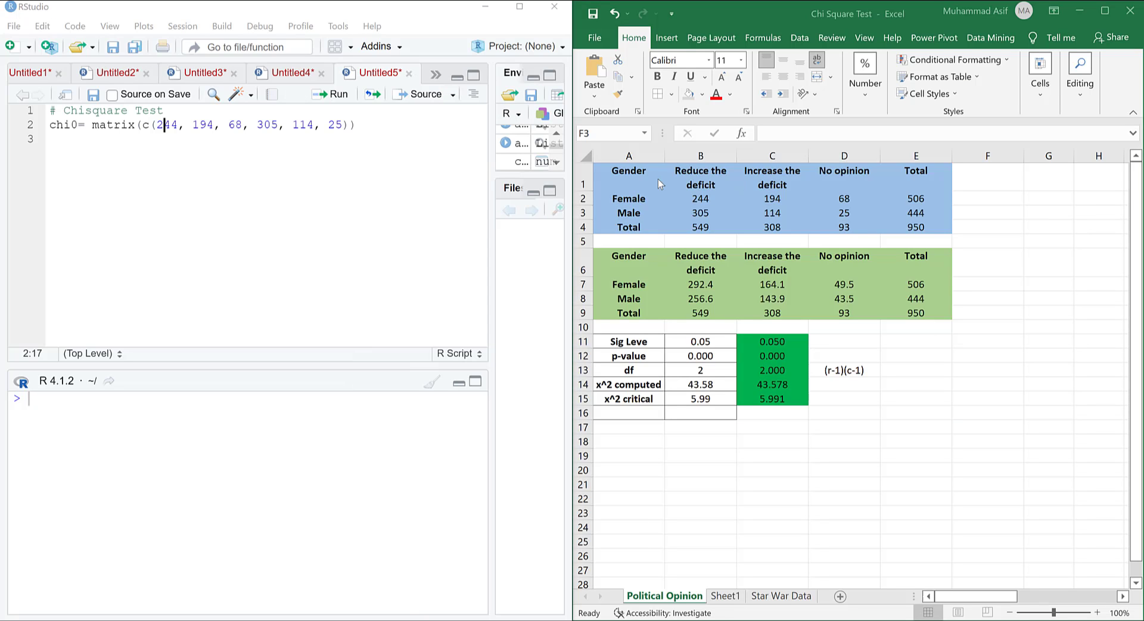
pyautogui.click(624, 170)
pyautogui.moveTo(625, 176); pyautogui.dragTo(910, 224)
pyautogui.click(910, 226)
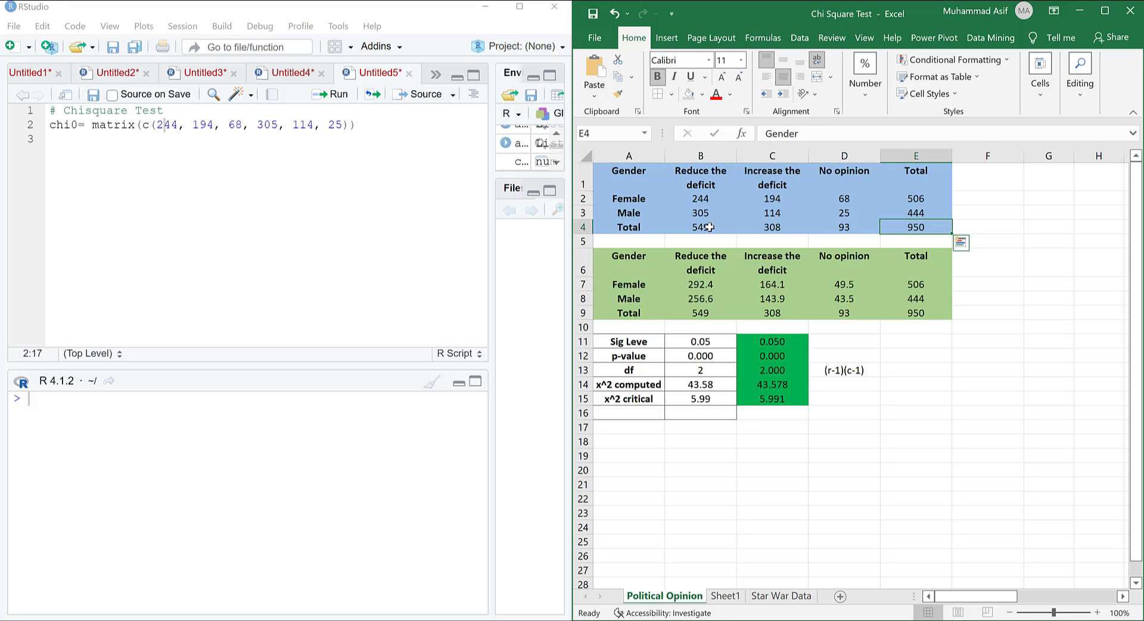
# Compare the values in the chi0 matrix call on line 2 of the script with the observed female and male counts.
pyautogui.click(112, 123)
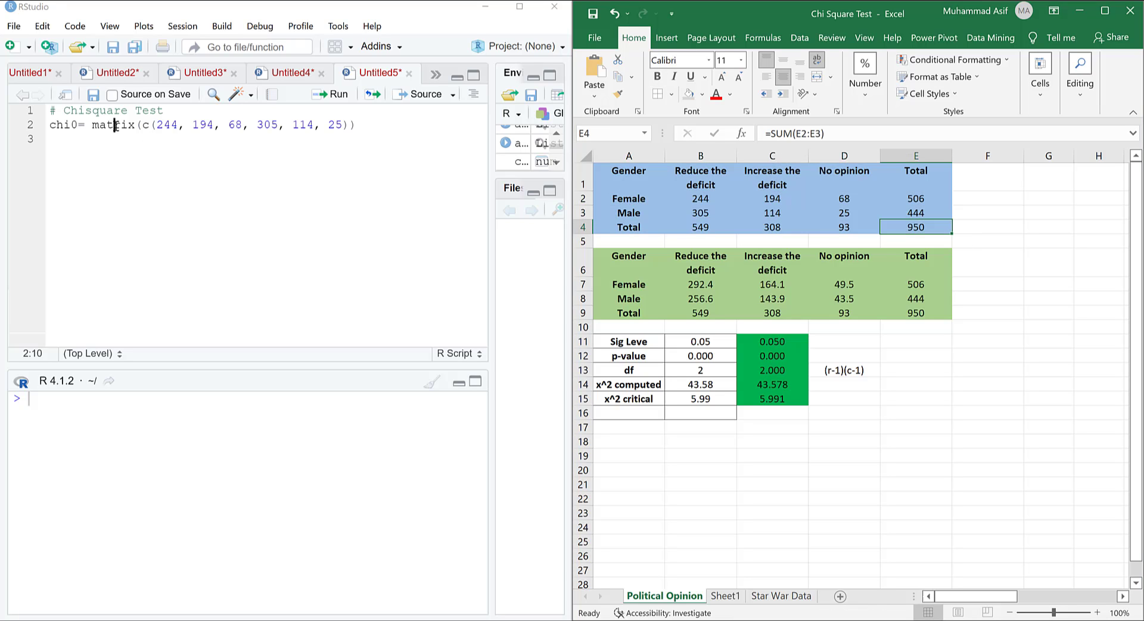
pyautogui.click(168, 123)
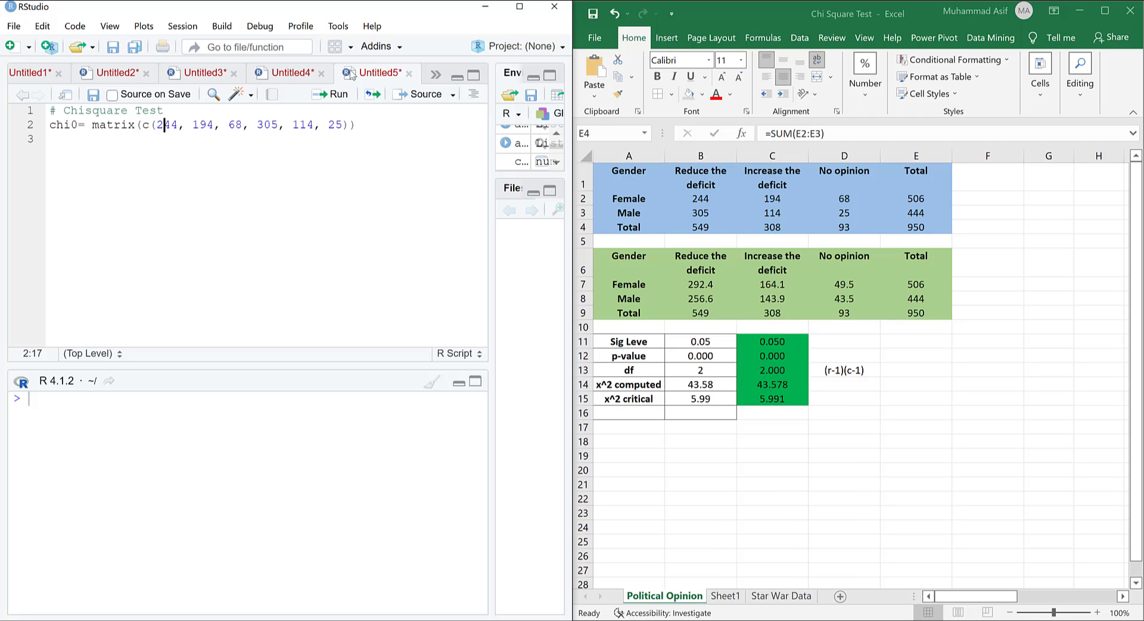
pyautogui.click(521, 9)
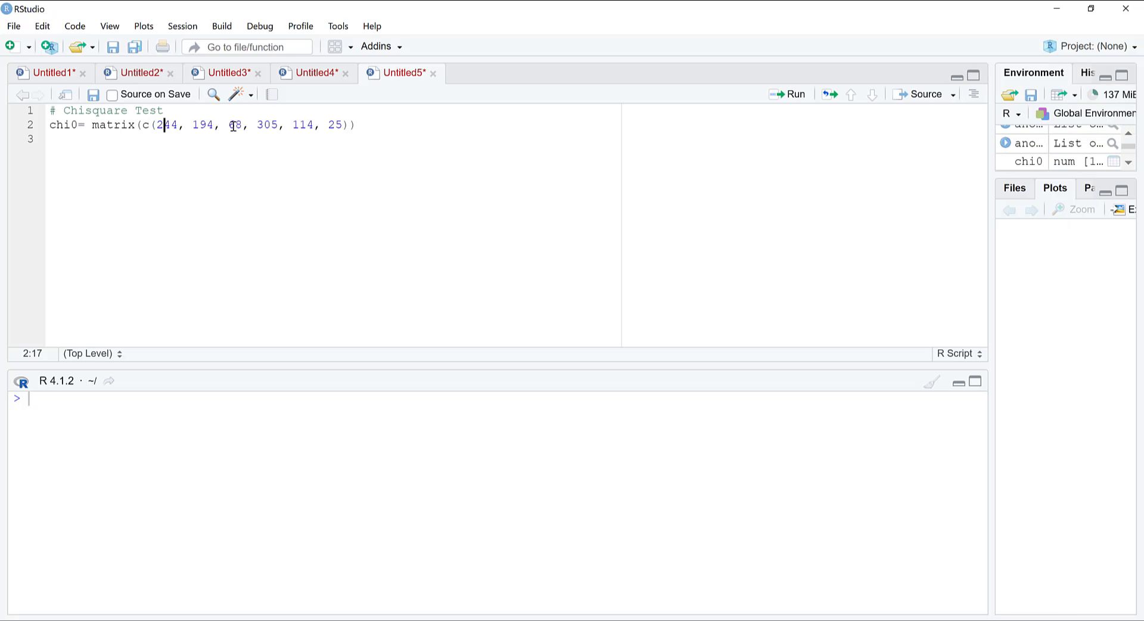
pyautogui.click(232, 126)
pyautogui.press('super+Left')
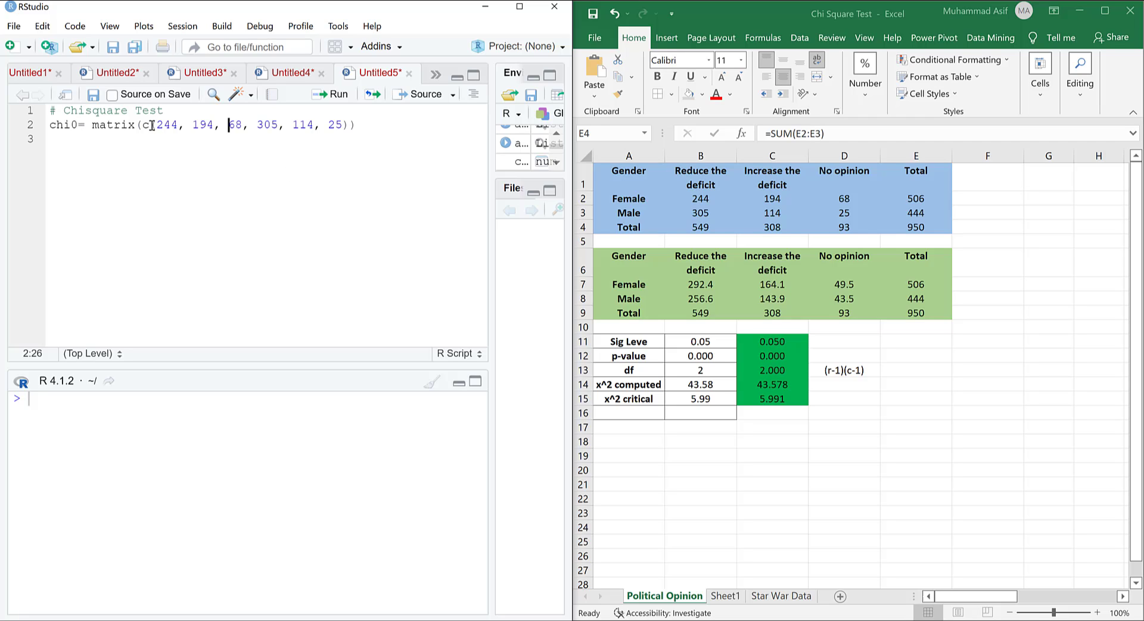
pyautogui.moveTo(149, 124); pyautogui.dragTo(358, 125)
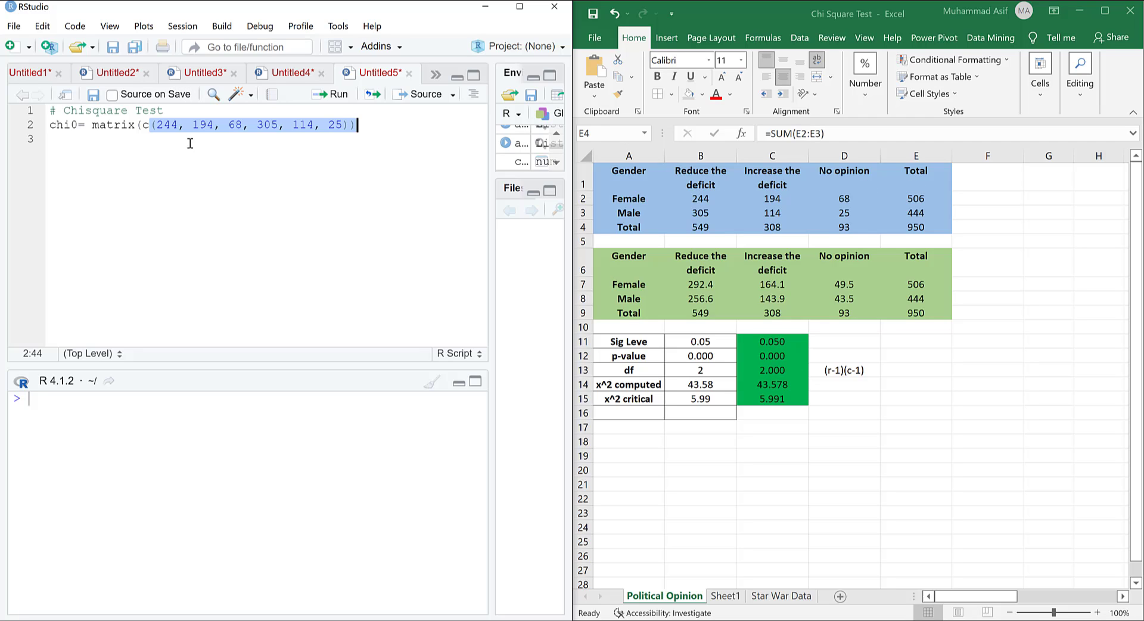
pyautogui.click(92, 127)
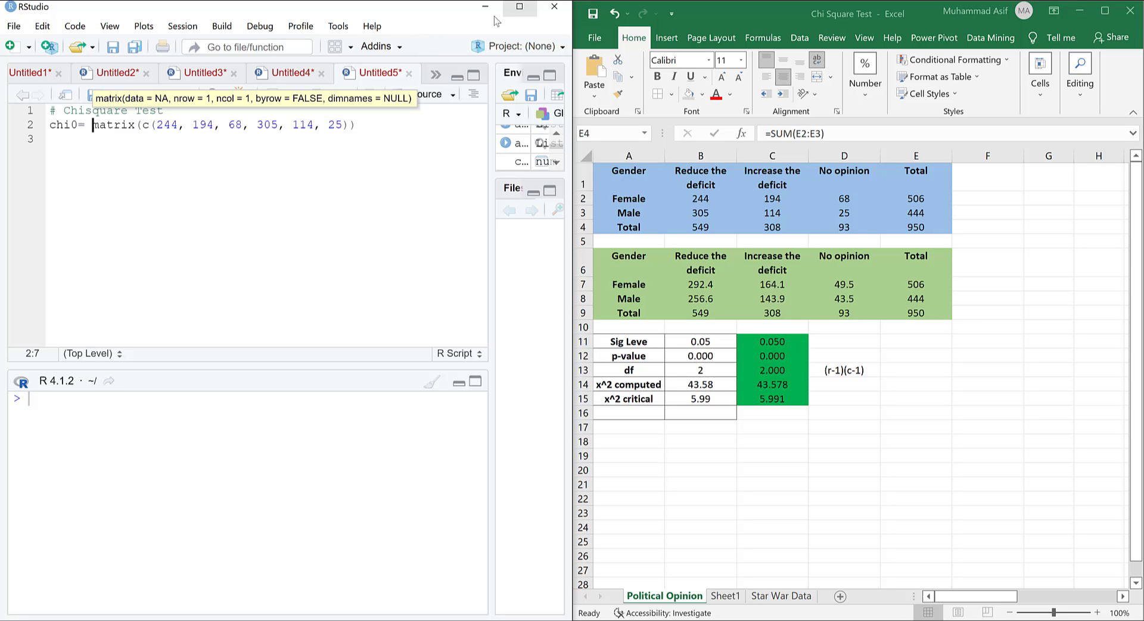
# Repeat the chi0 matrix statement on line 3 of the script and add a comma after its c() vector.
pyautogui.click(517, 7)
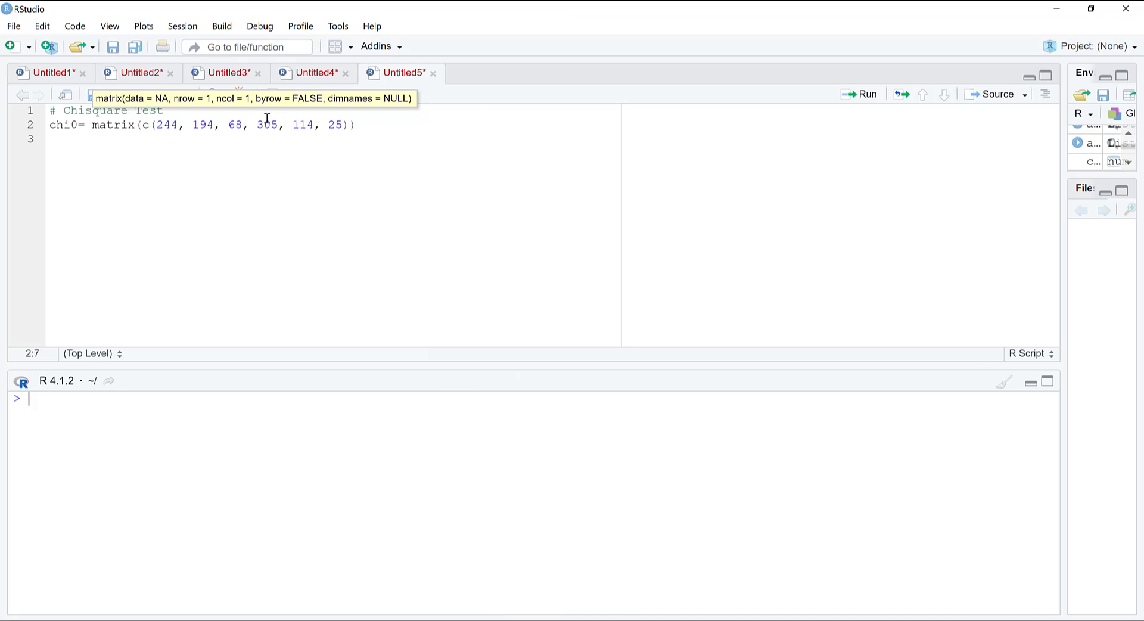
pyautogui.press('End')
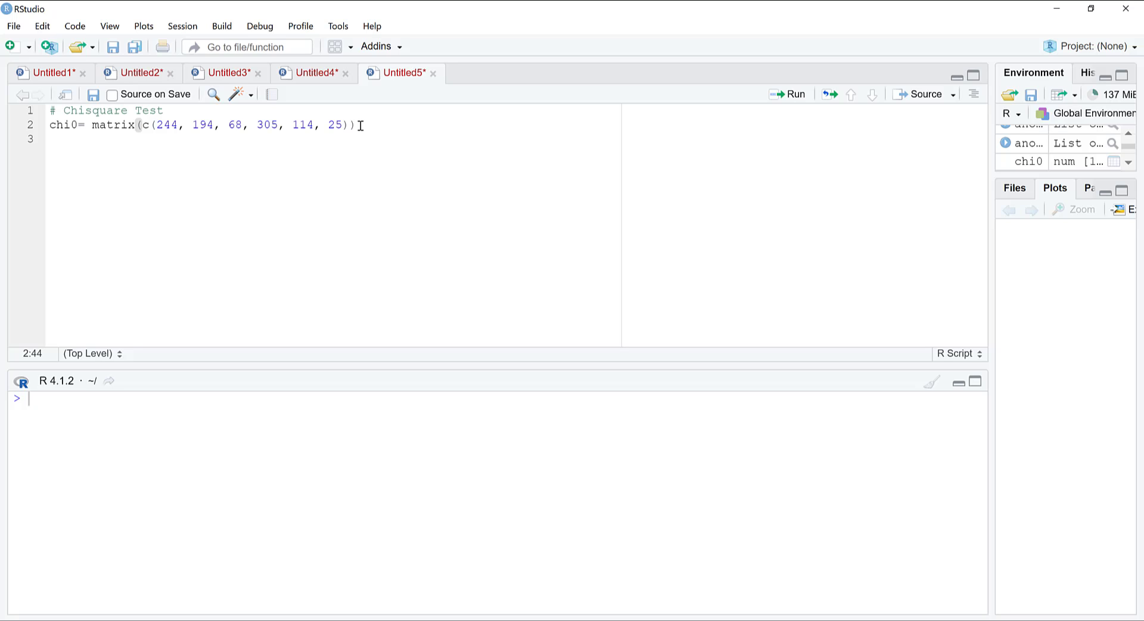
pyautogui.press('Return')
pyautogui.write('chi0')
pyautogui.hotkey('ctrl', 'Return')
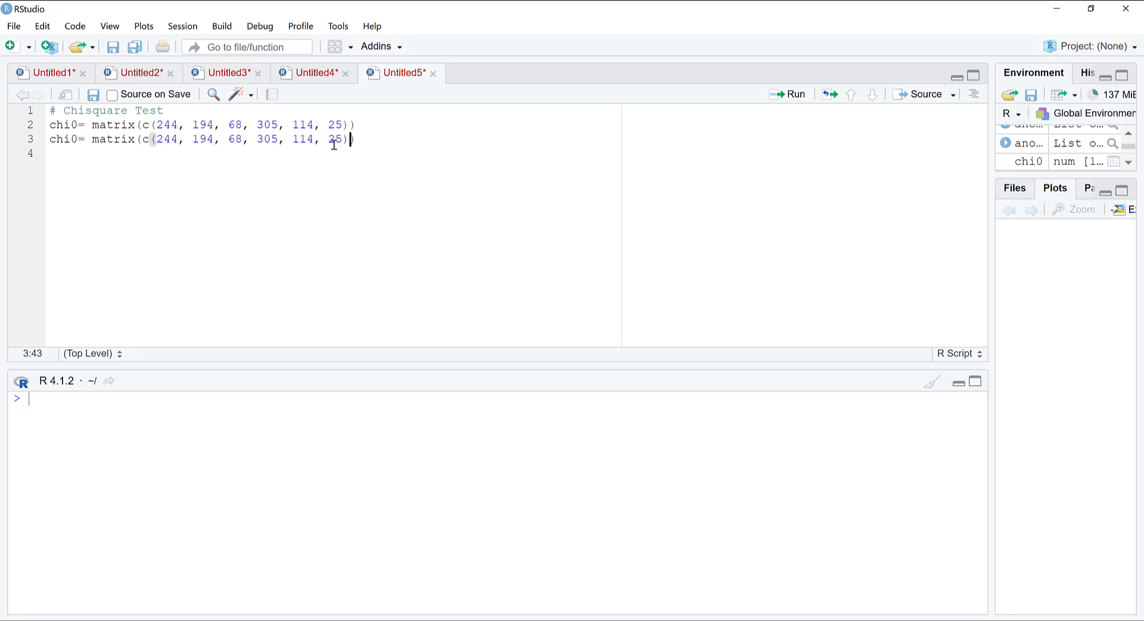
pyautogui.write(',')
# Check how the observed female counts in B2:D2 and the male counts starting at B3 are arranged in the Excel sheet.
pyautogui.hotkey('alt', 'Tab')
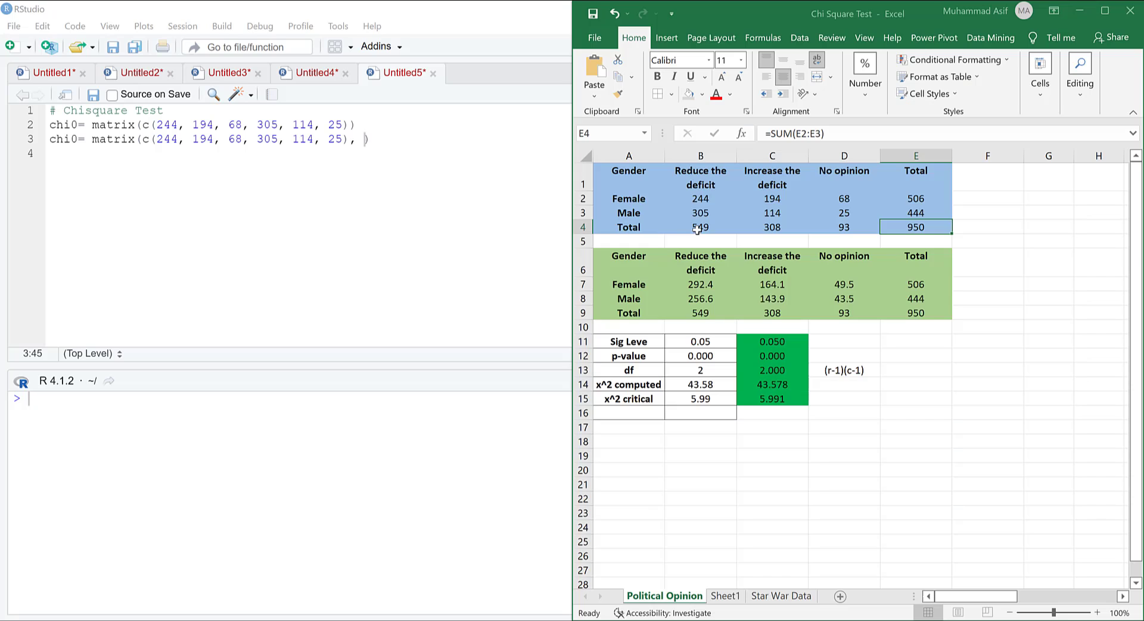
pyautogui.click(701, 199)
pyautogui.moveTo(701, 198); pyautogui.dragTo(844, 199)
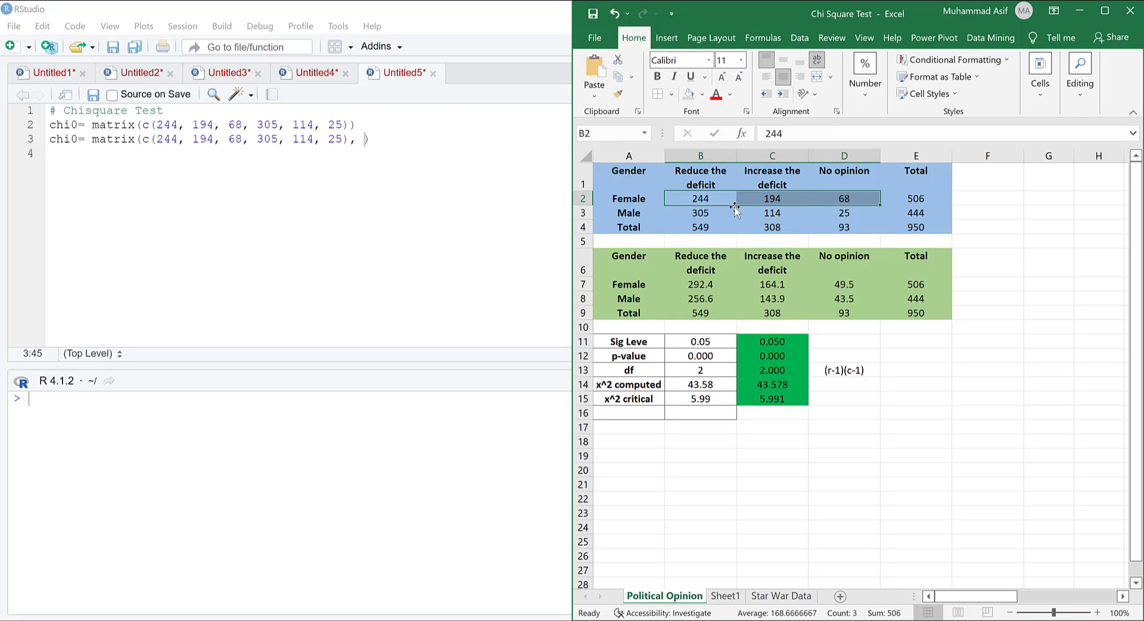
pyautogui.click(701, 214)
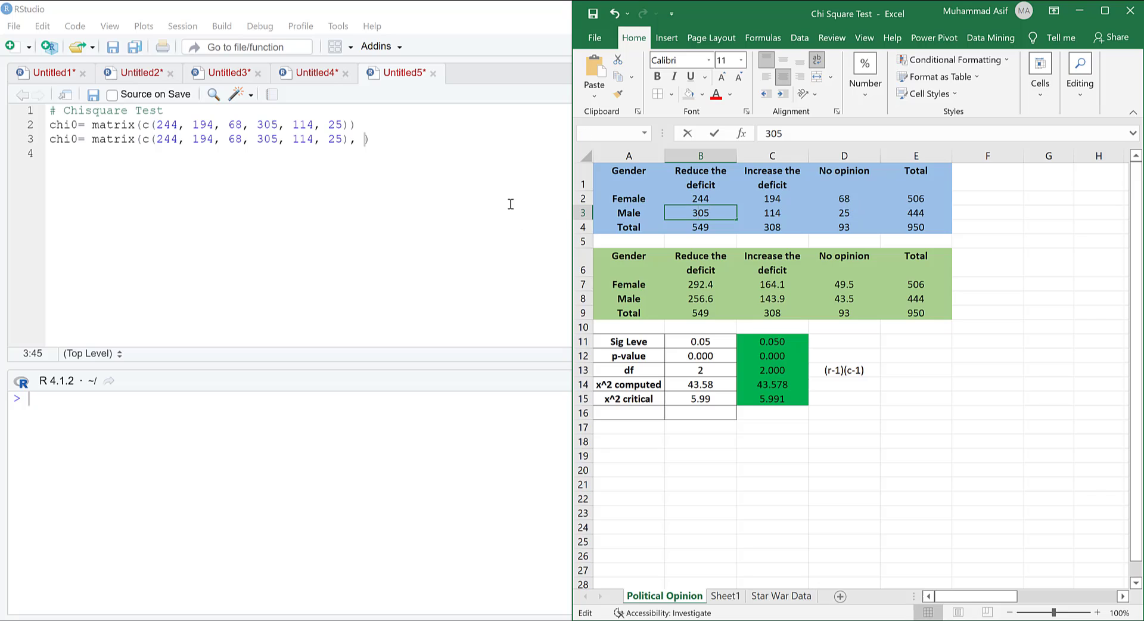
pyautogui.click(375, 149)
pyautogui.click(375, 149)
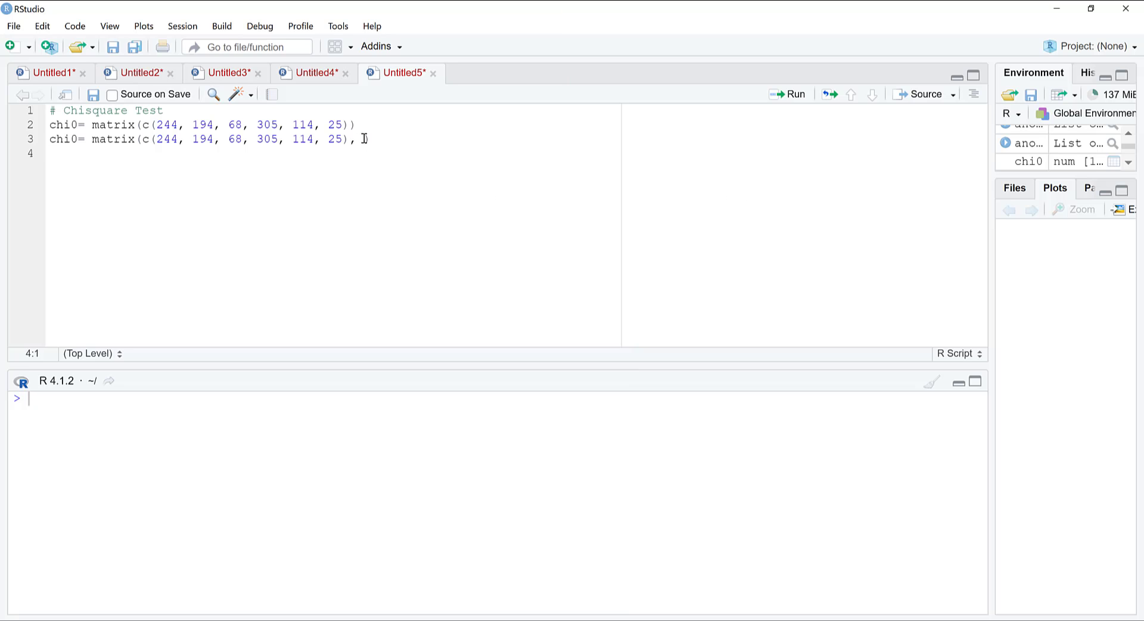
# Add the arguments byrow = TRUE and nrow = 2 to the chi0 matrix on line 3 and run that line.
pyautogui.click(365, 139)
pyautogui.write('byrow')
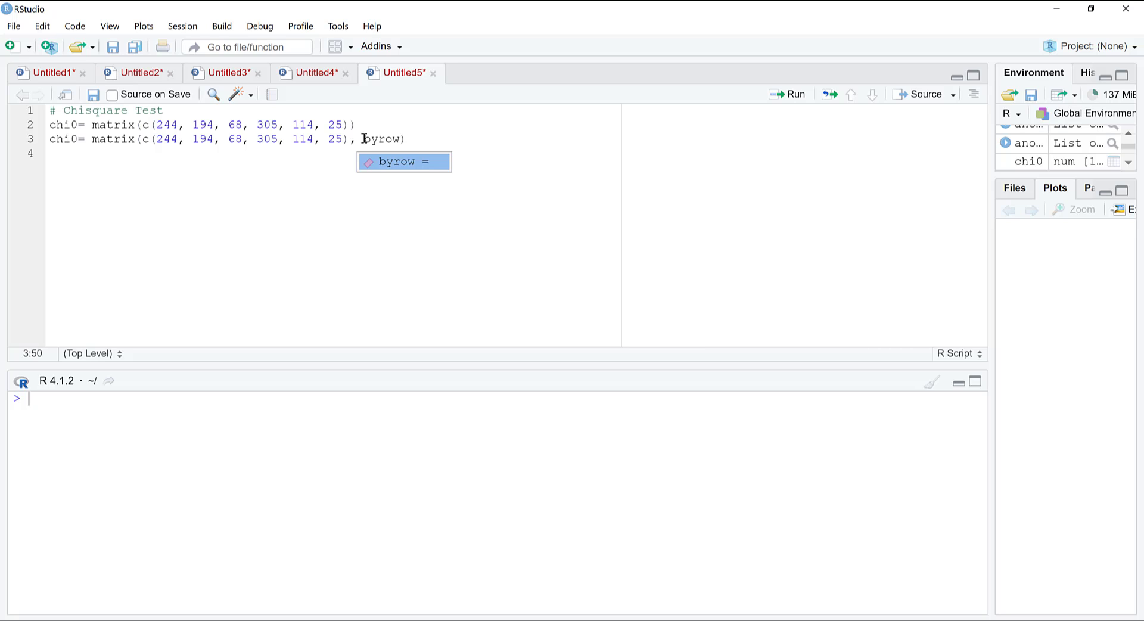
pyautogui.press('Tab')
pyautogui.write('T')
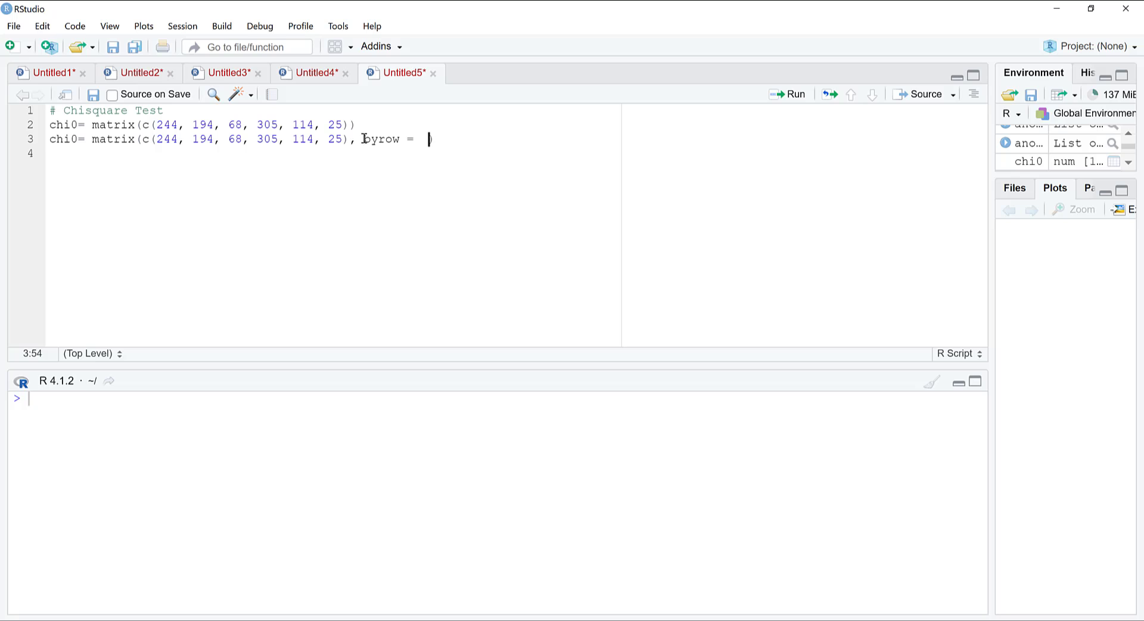
pyautogui.write('RUE, nrow')
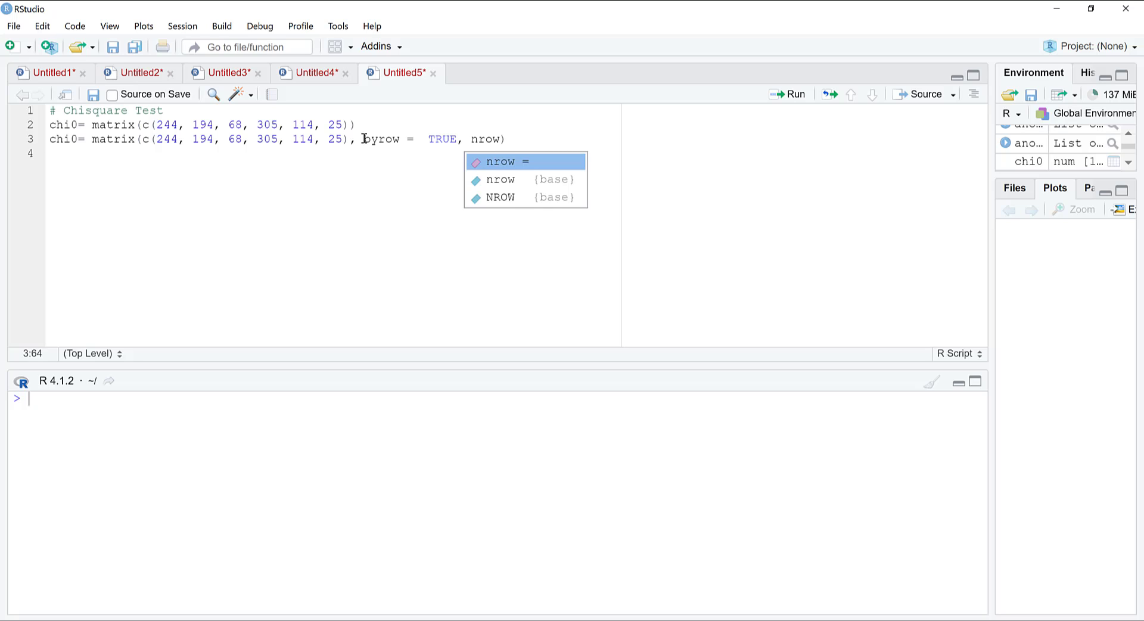
pyautogui.press('Tab')
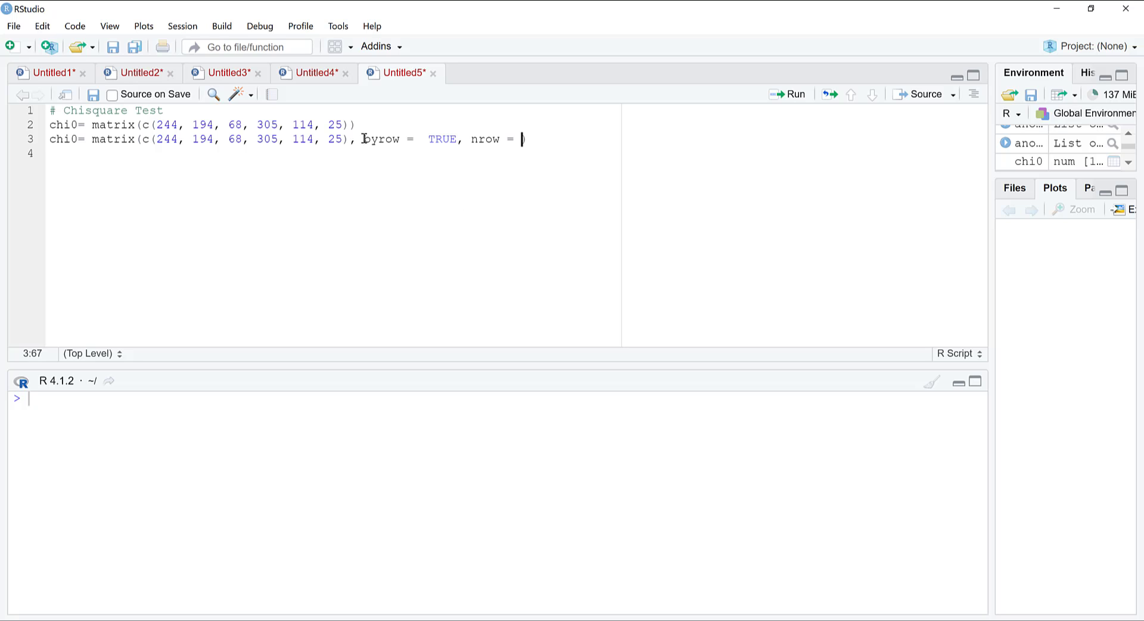
pyautogui.write('2')
pyautogui.hotkey('ctrl', 'Return')
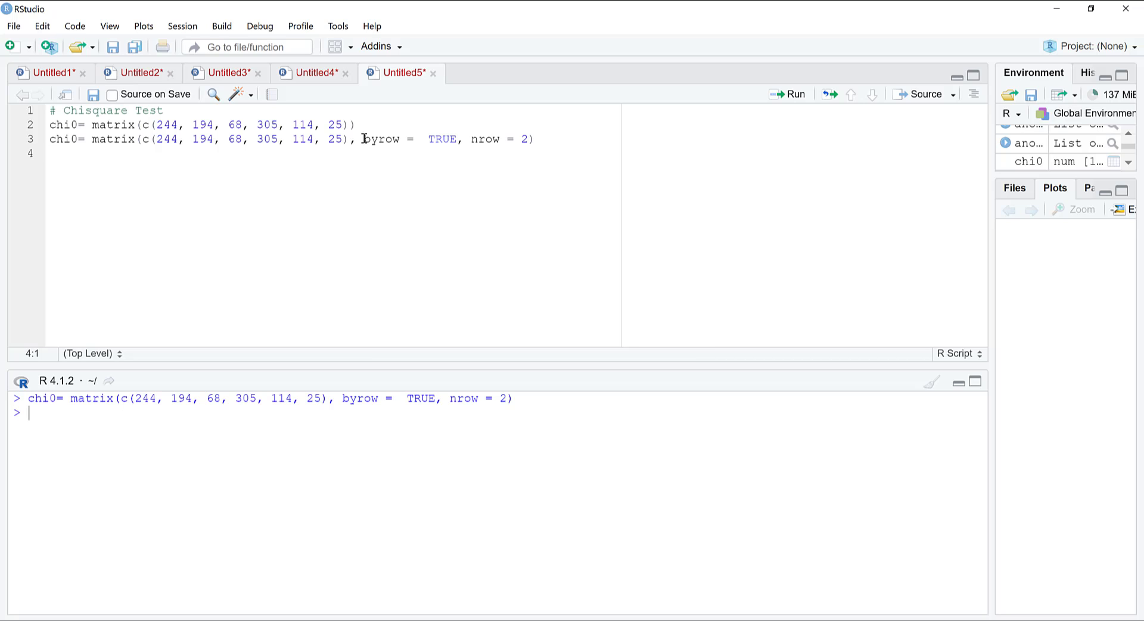
# Print chi0 in the console and examine the matrix values and column headings.
pyautogui.write('chi0')
pyautogui.hotkey('ctrl', 'Return')
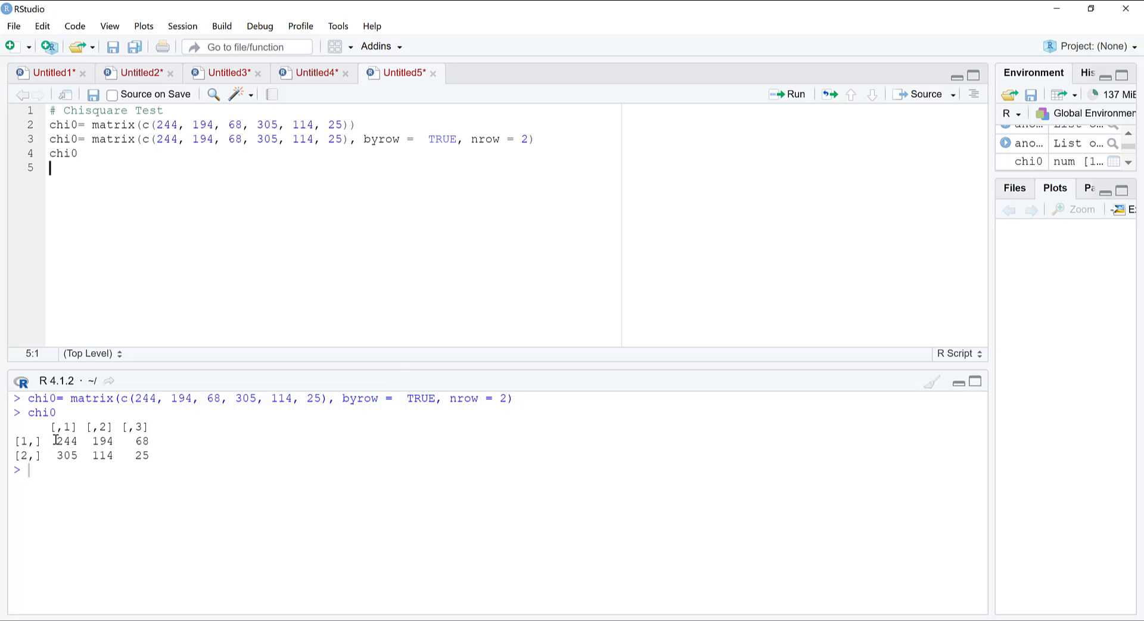
pyautogui.moveTo(58, 441); pyautogui.dragTo(154, 456)
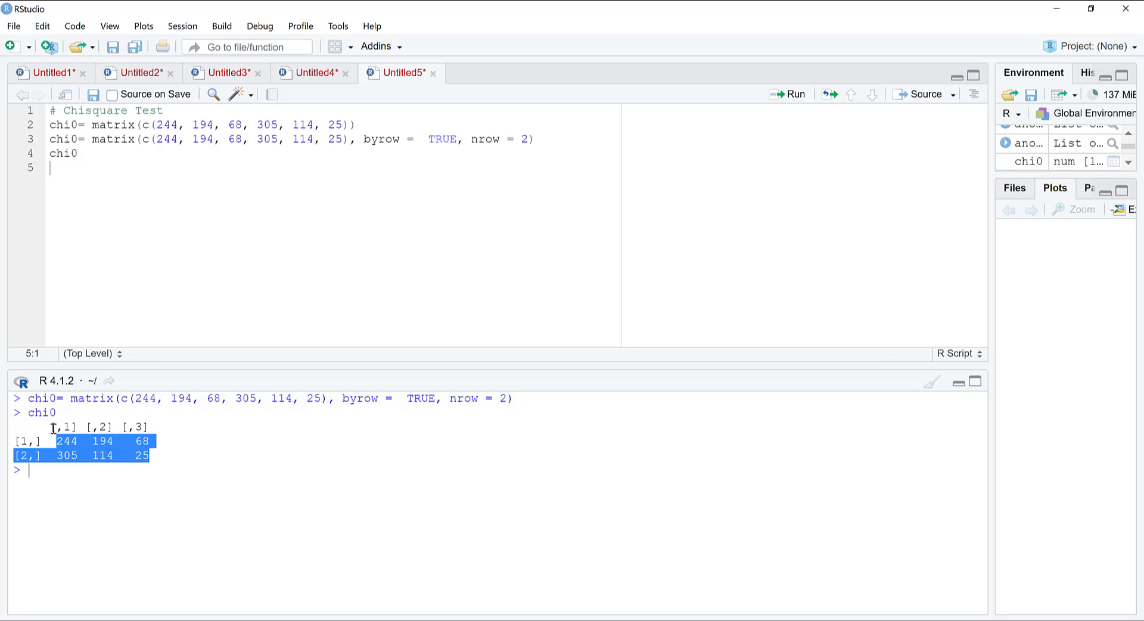
pyautogui.moveTo(51, 427); pyautogui.dragTo(152, 427)
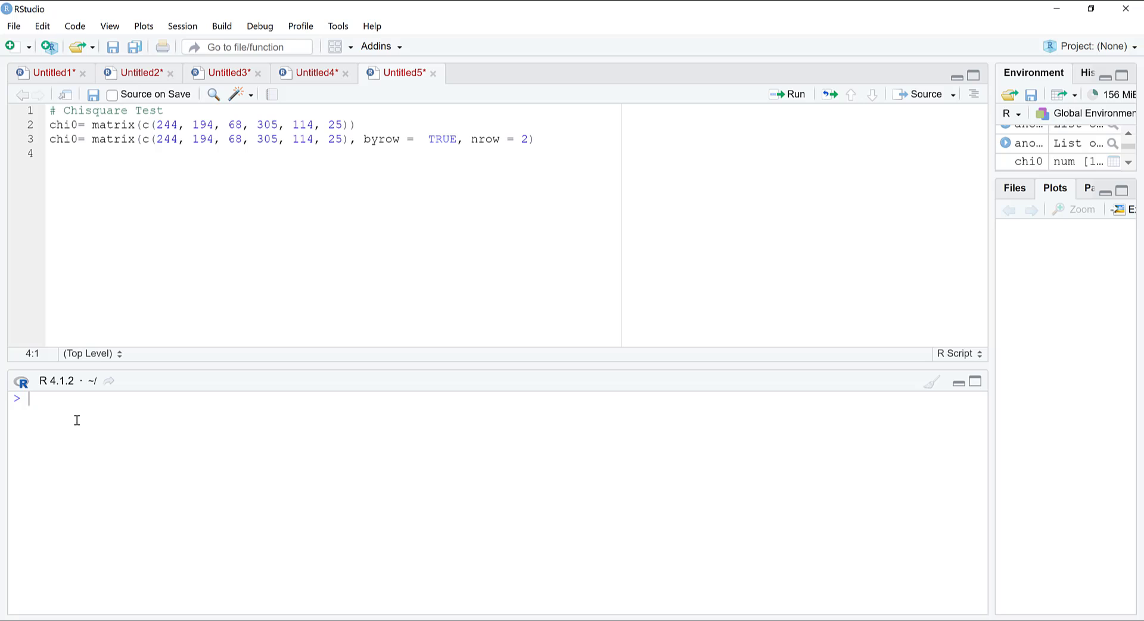
# Assign the row names "Female" and "Male" to chi0 with rownames() on line 4 and run that line.
pyautogui.write('row')
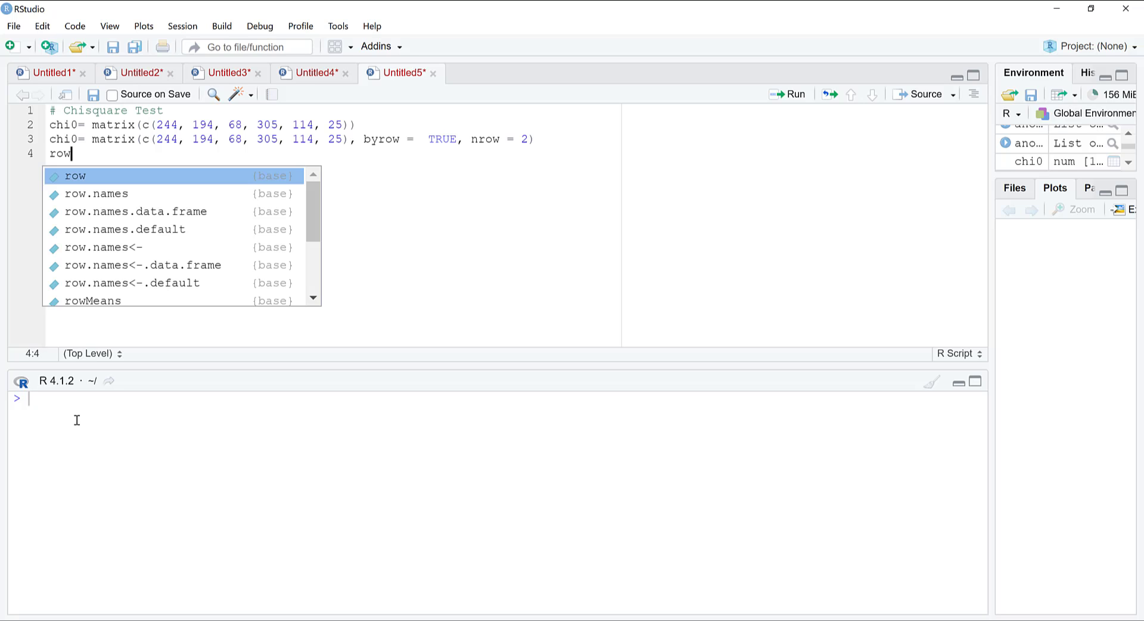
pyautogui.write('na')
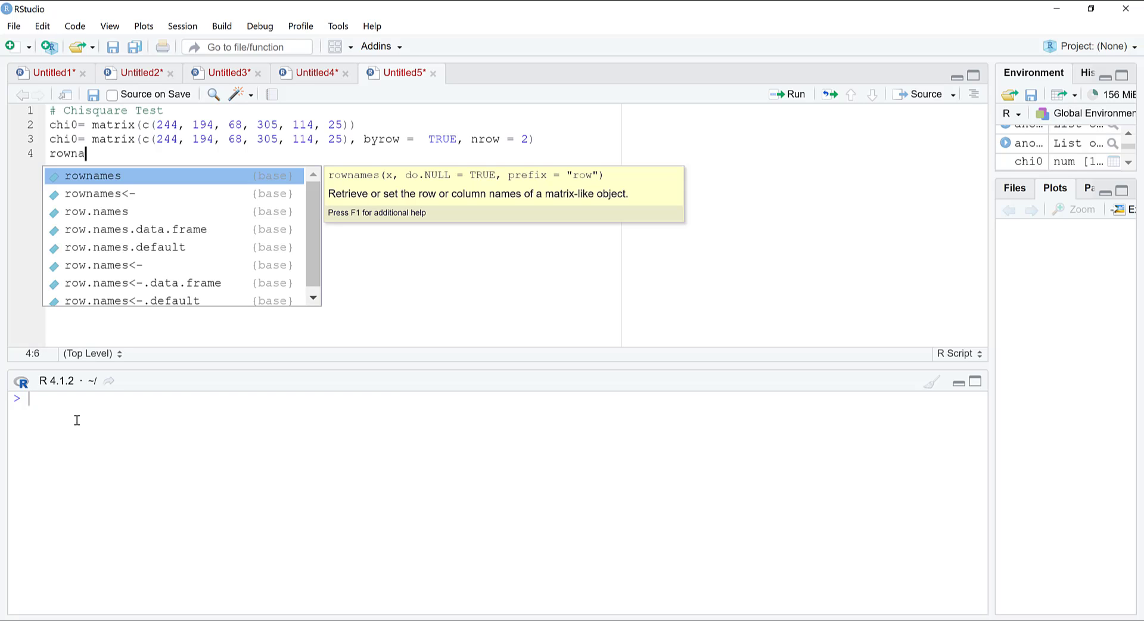
pyautogui.write('mes')
pyautogui.write('(cih')
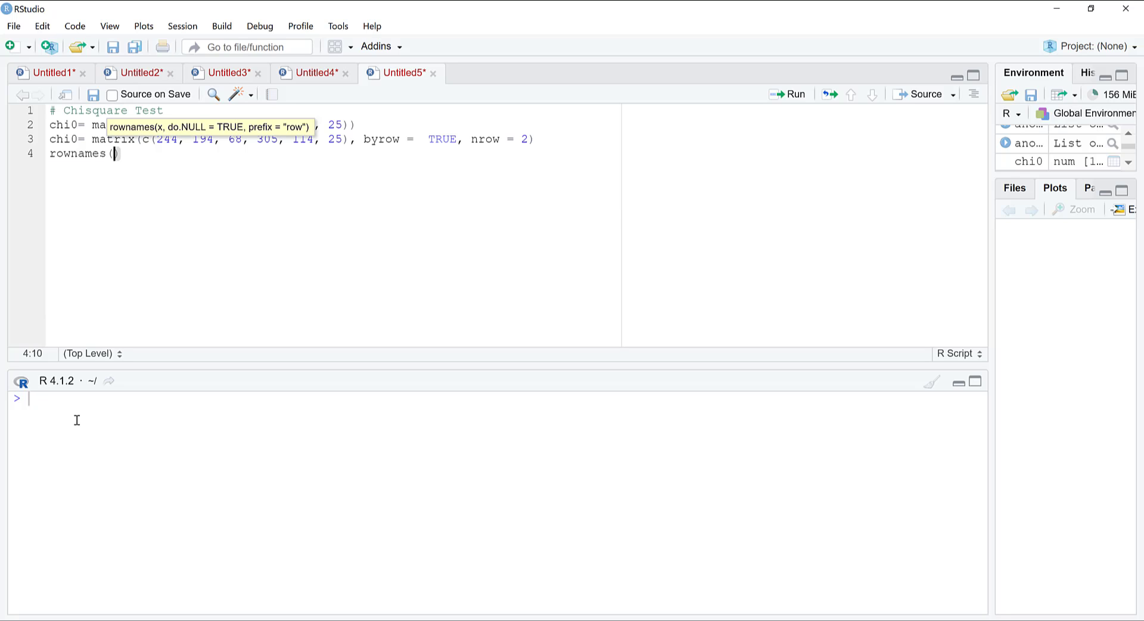
pyautogui.press('BackSpace')
pyautogui.press('BackSpace')
pyautogui.write('hi0) = ')
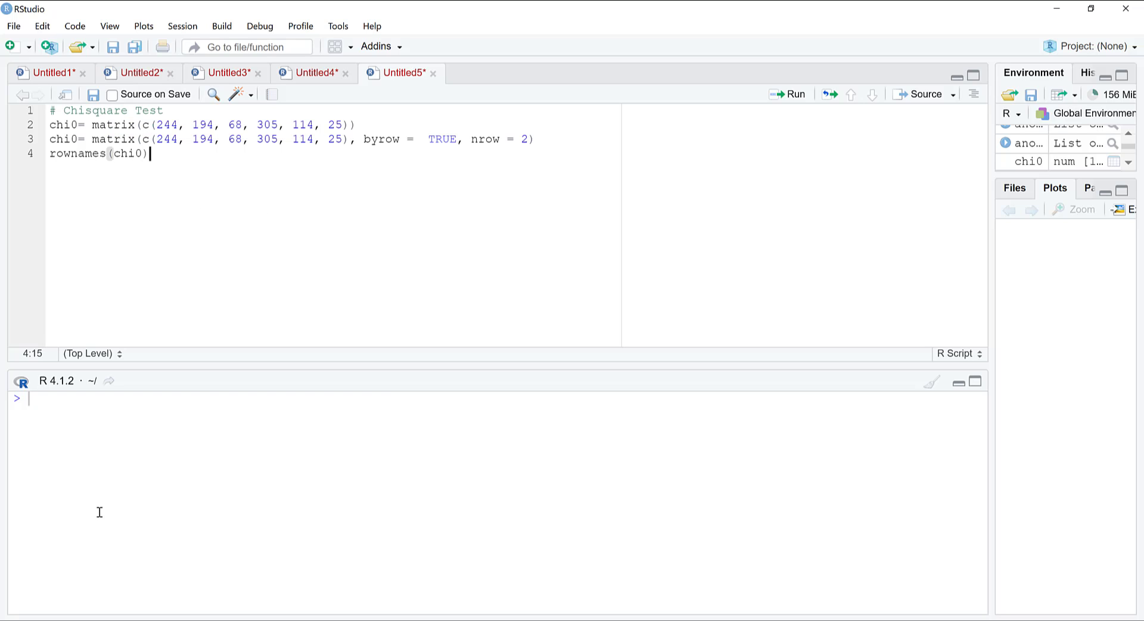
pyautogui.write('row')
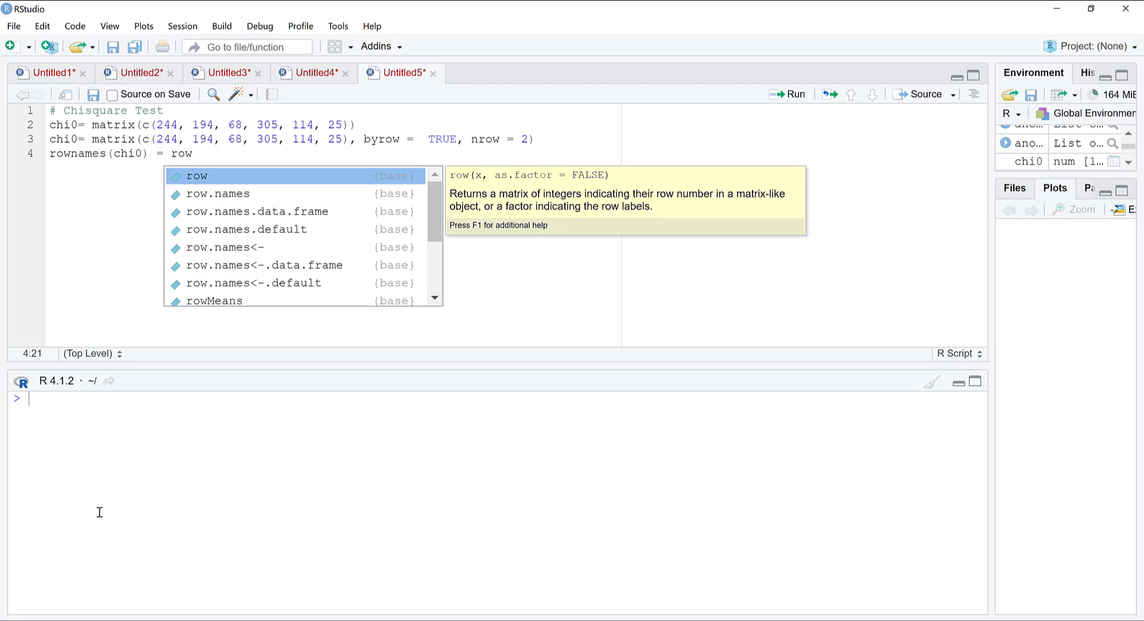
pyautogui.press('BackSpace')
pyautogui.press('BackSpace')
pyautogui.press('BackSpace')
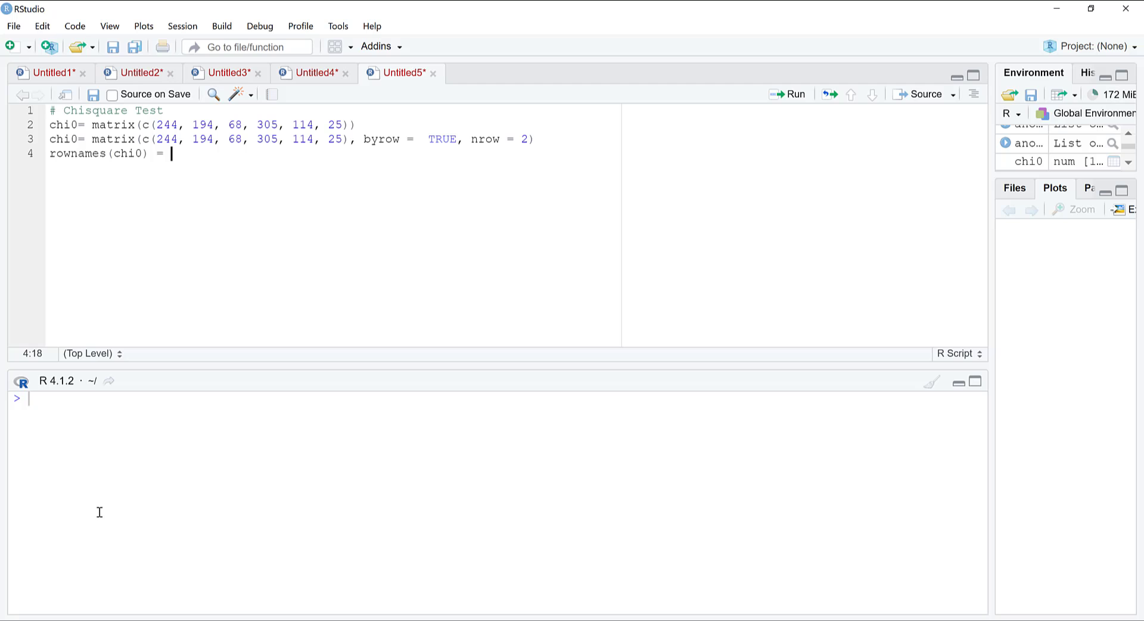
pyautogui.write('c("Female", "Ma')
pyautogui.write('le')
pyautogui.hotkey('ctrl', 'Return')
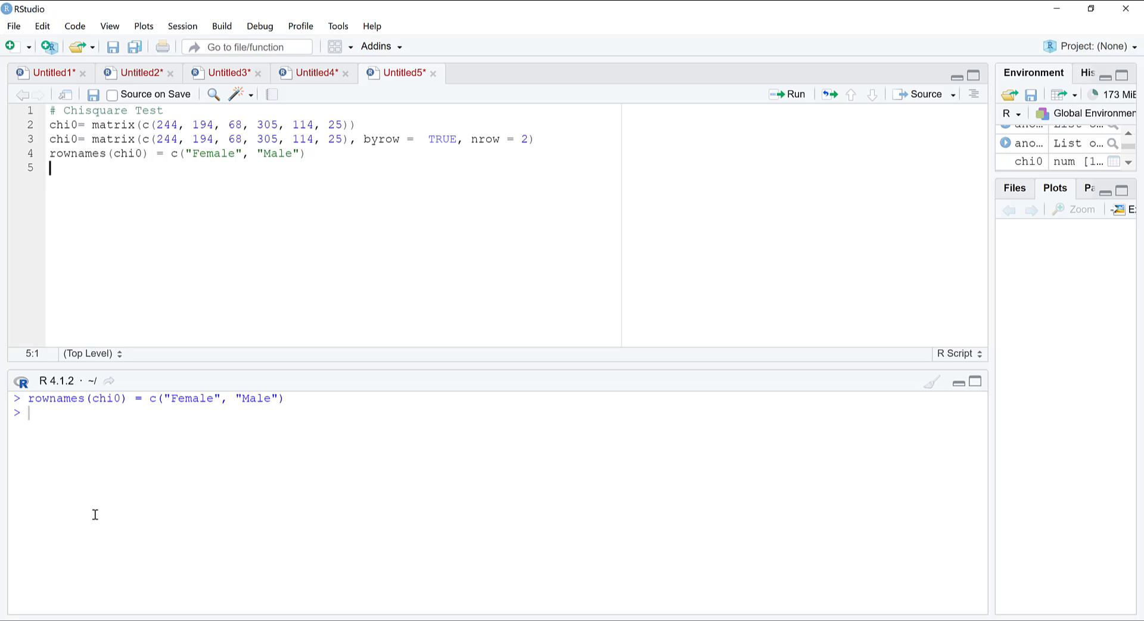
# Print chi0 from line 5 and check the row labels in the console output.
pyautogui.write('chi')
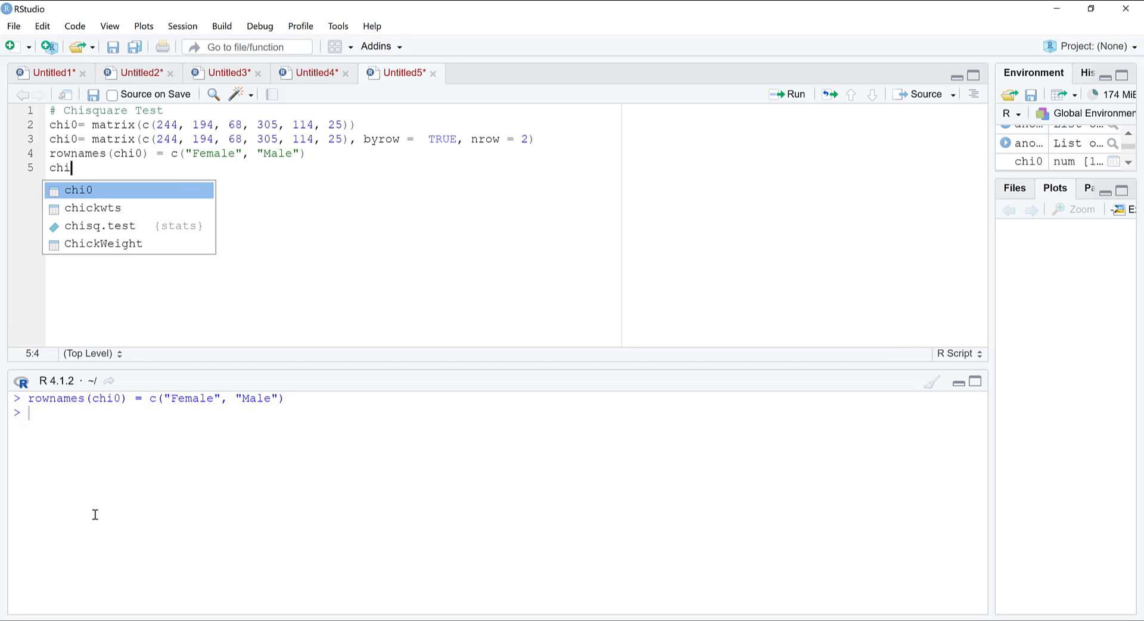
pyautogui.press('Return')
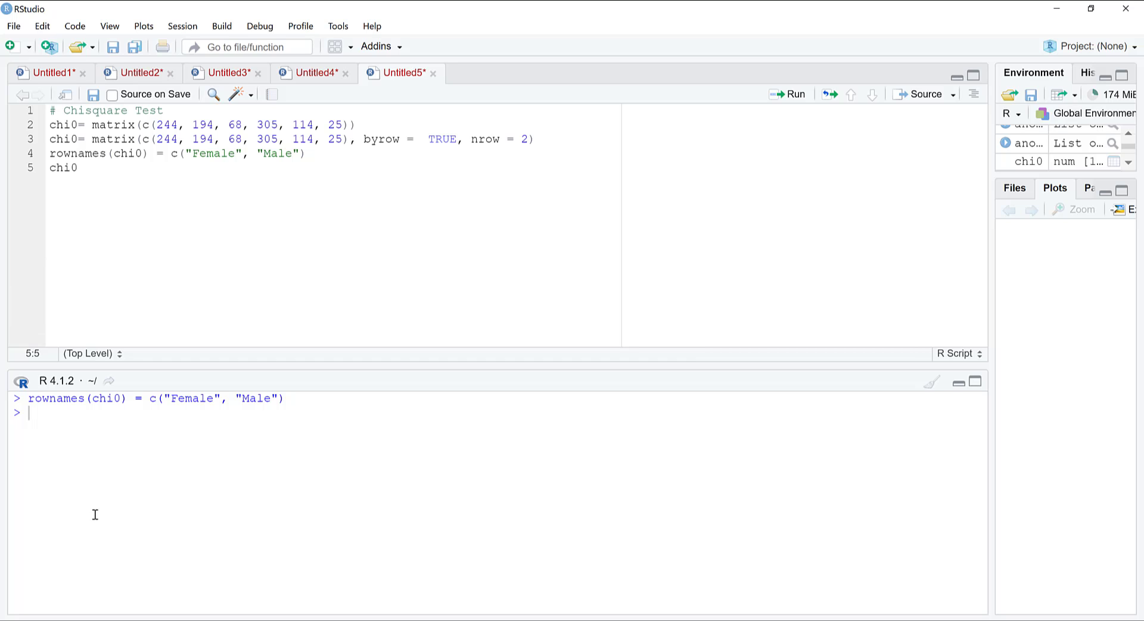
pyautogui.hotkey('ctrl', 'Return')
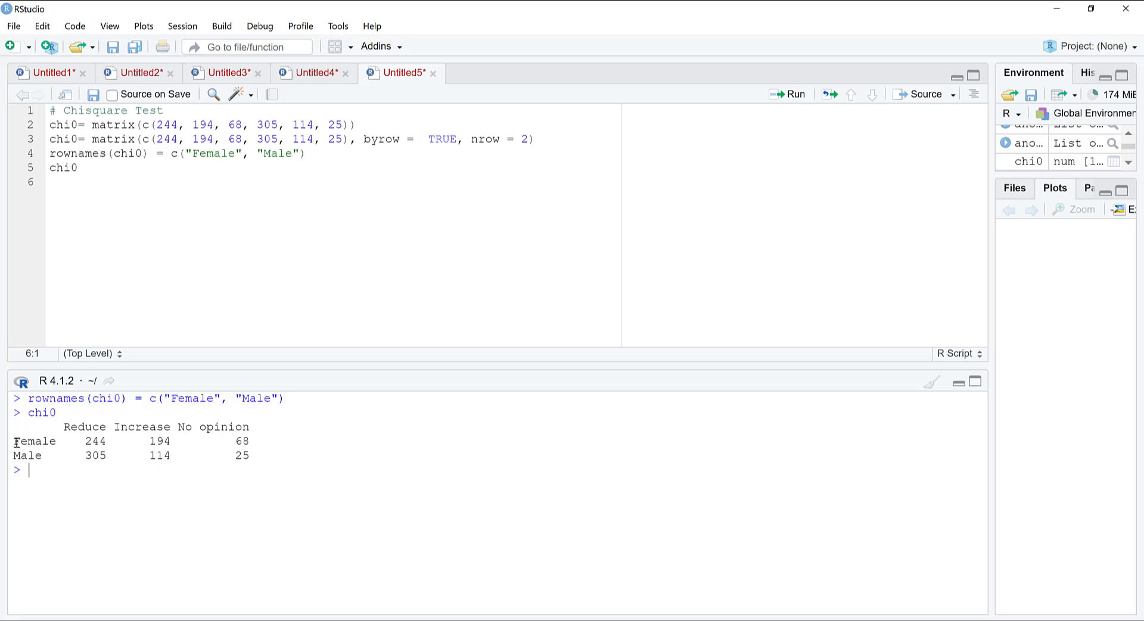
pyautogui.moveTo(14, 442); pyautogui.dragTo(42, 442)
# Clear the console and replace the chi0 call on line 5 with colnames(chi0).
pyautogui.click(117, 171)
pyautogui.hotkey('ctrl', 'l')
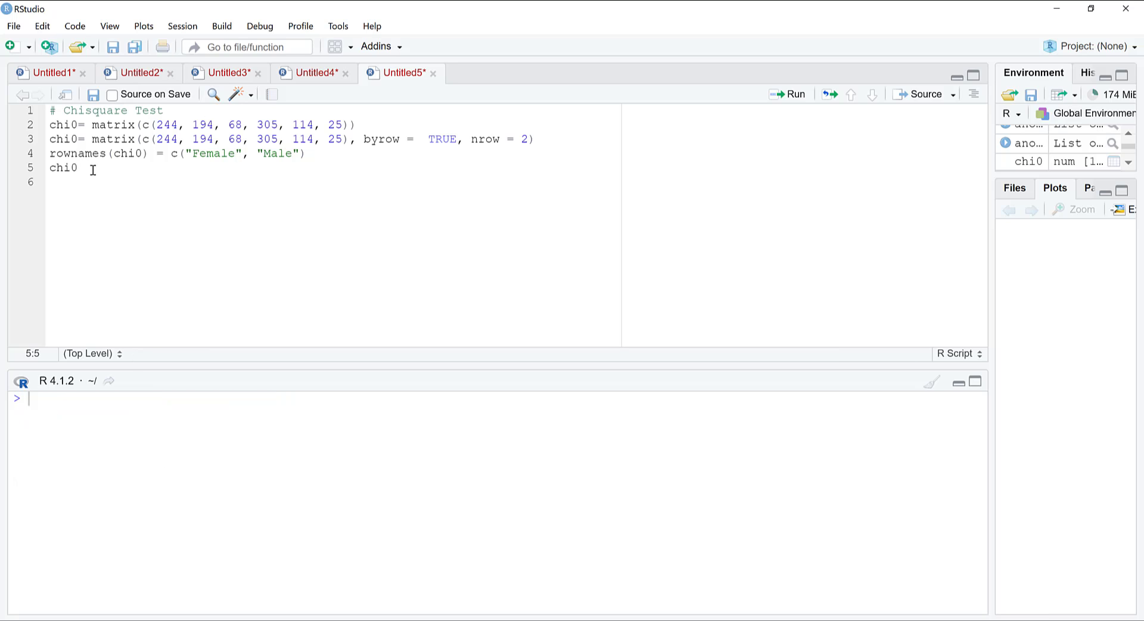
pyautogui.press('BackSpace')
pyautogui.press('BackSpace')
pyautogui.press('BackSpace')
pyautogui.write('co')
pyautogui.press('BackSpace')
pyautogui.press('BackSpace')
pyautogui.write('olnames(ci')
pyautogui.press('BackSpace')
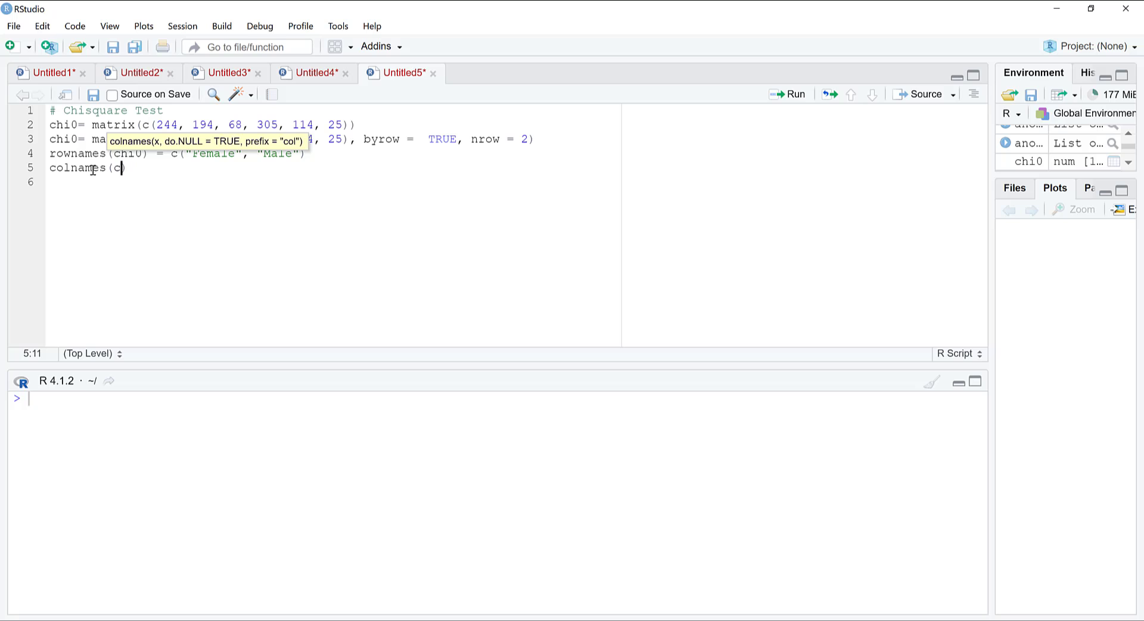
pyautogui.write('hi')
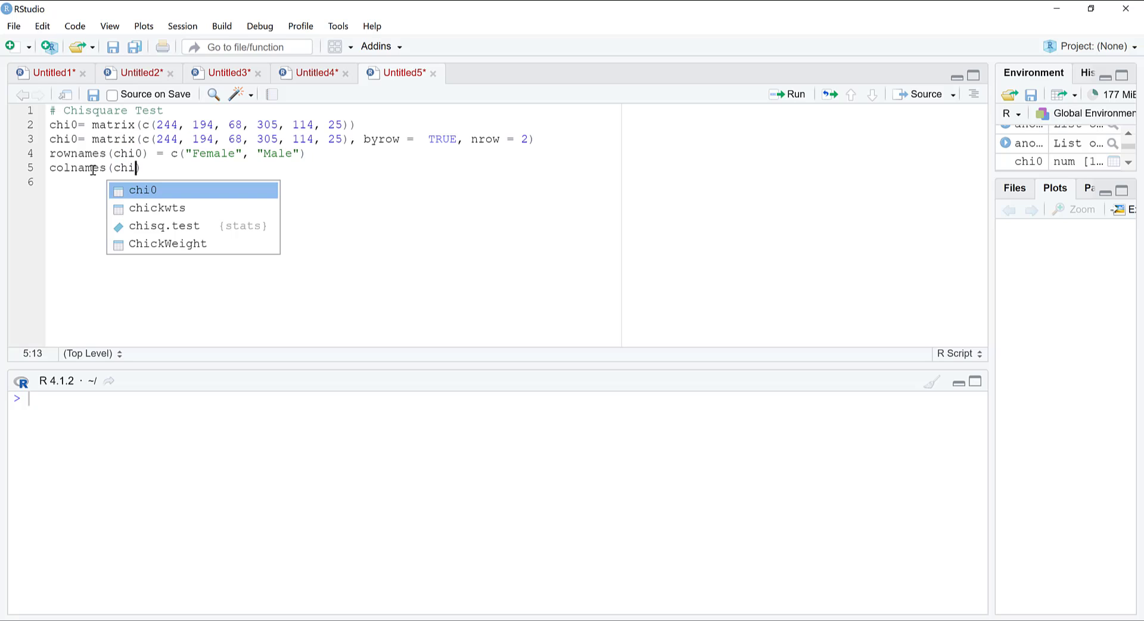
pyautogui.press('Tab')
pyautogui.write(') ')
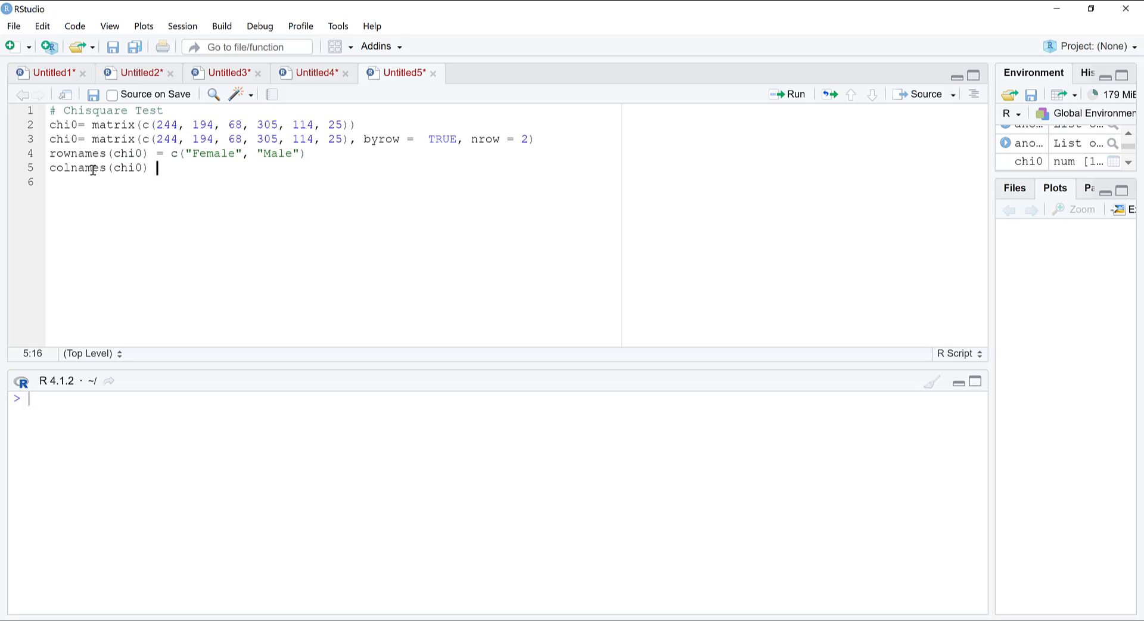
# Assign the column names "Reduces", "Increases" and "No opinion" to colnames(chi0) on line 5 and run it.
pyautogui.write('= c("REd')
pyautogui.press('BackSpace')
pyautogui.press('BackSpace')
pyautogui.write('educes", "Increased')
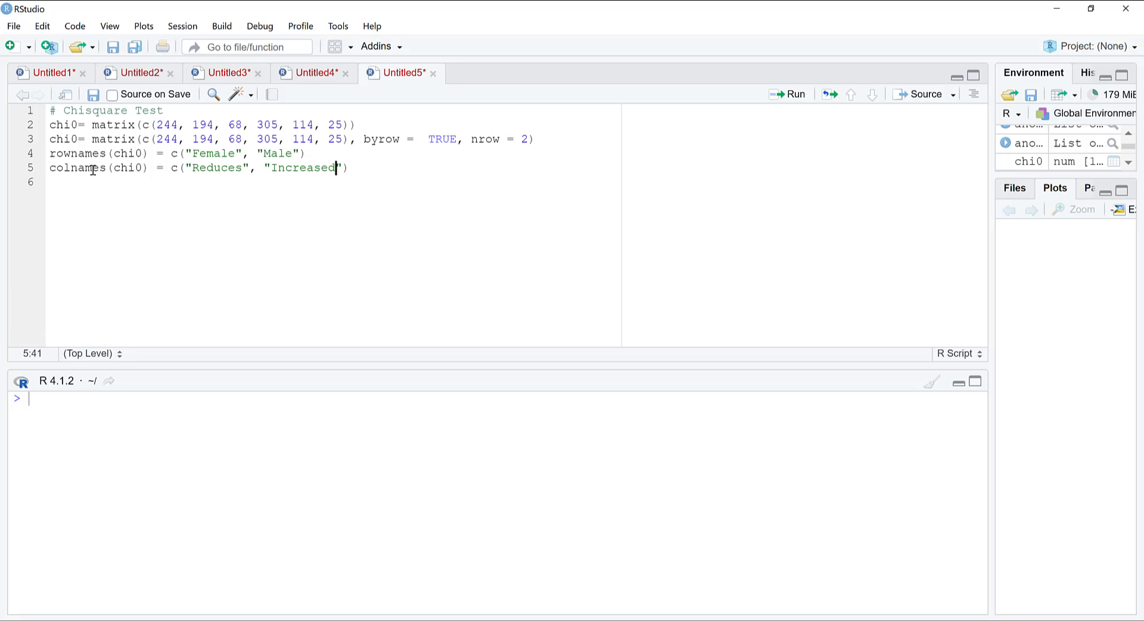
pyautogui.press('BackSpace')
pyautogui.write('s", "No opinion')
pyautogui.hotkey('ctrl', 'Return')
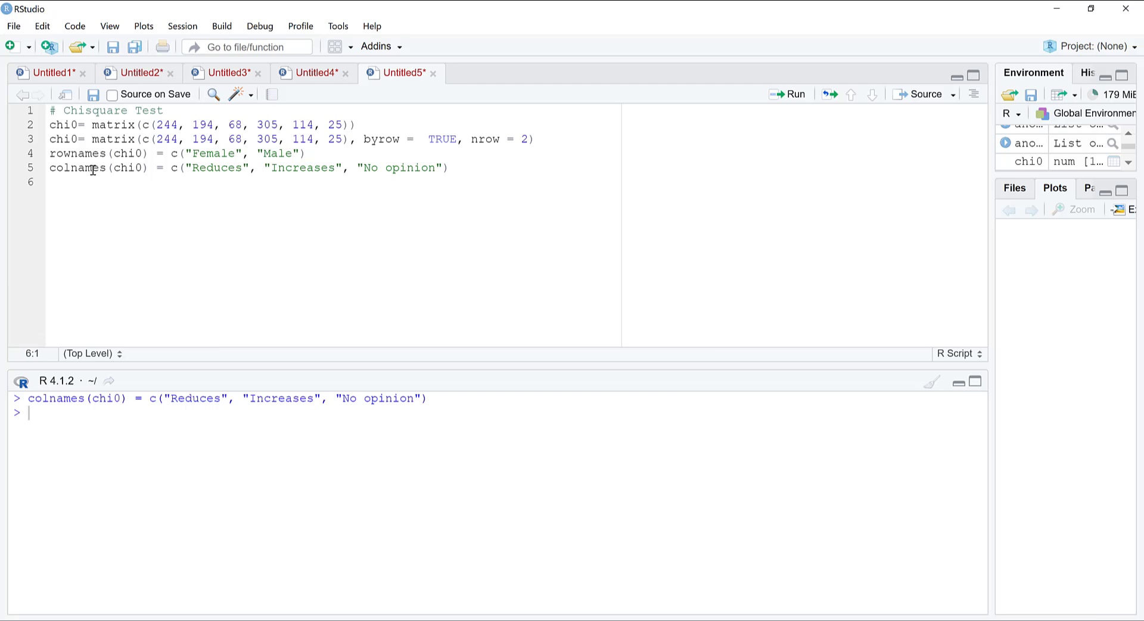
# Print chi0 from line 6 and examine the complete table with its row and column names.
pyautogui.write('chi0')
pyautogui.hotkey('ctrl', 'Return')
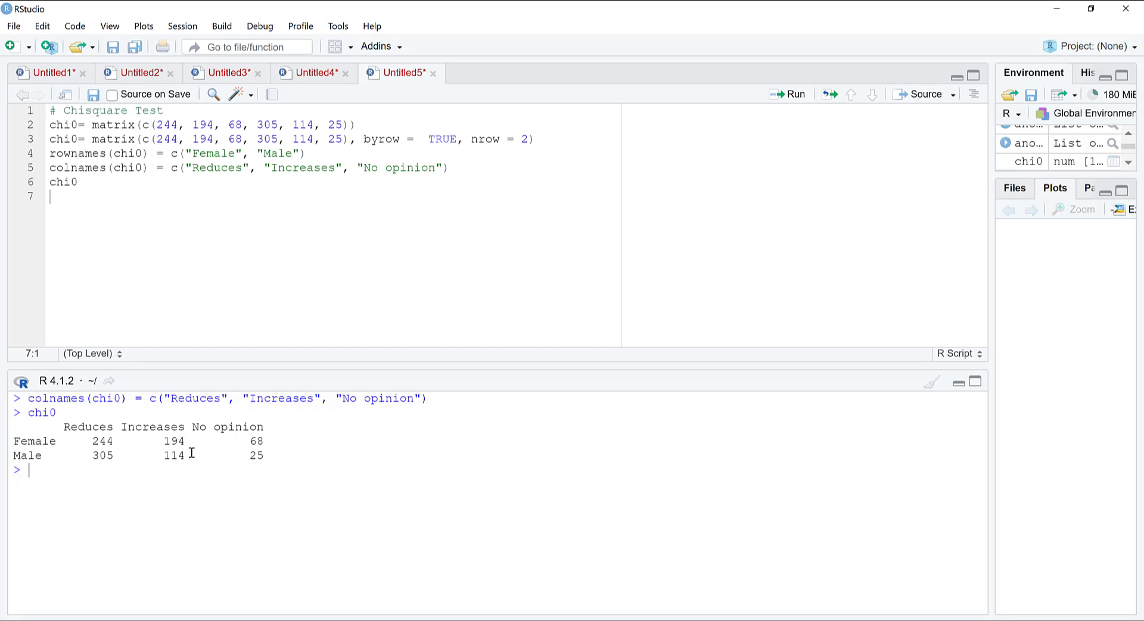
pyautogui.moveTo(20, 421); pyautogui.dragTo(267, 456)
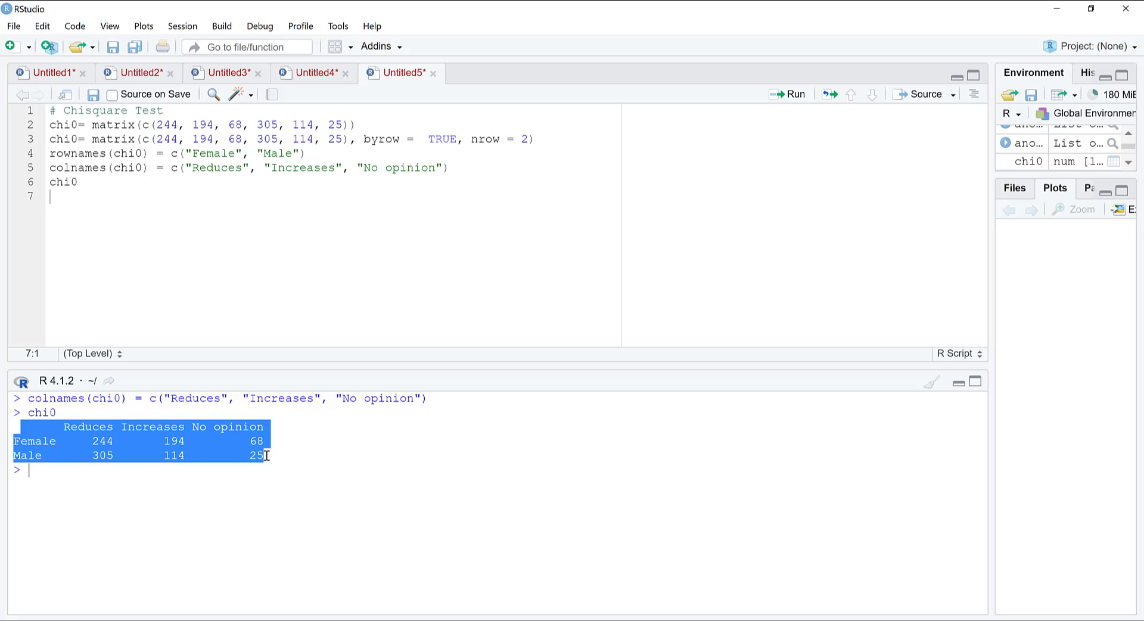
# Place RStudio beside the Excel workbook and compare chi0 with the observed counts on the Political Opinion sheet.
pyautogui.press('super+Left')
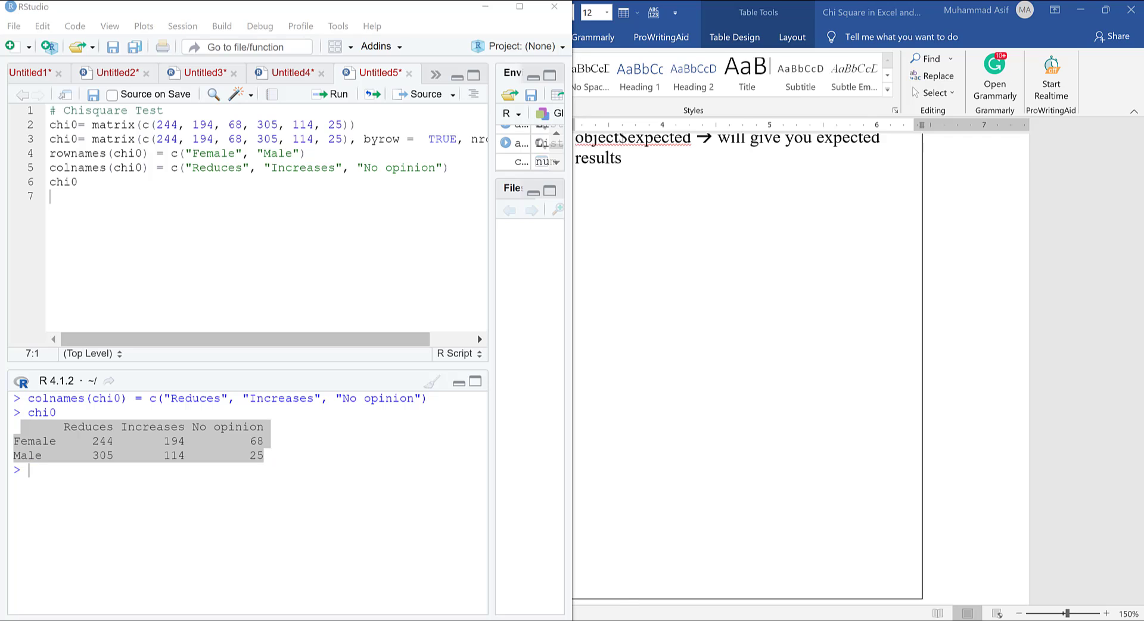
pyautogui.hotkey('alt', 'Tab')
pyautogui.click(713, 216)
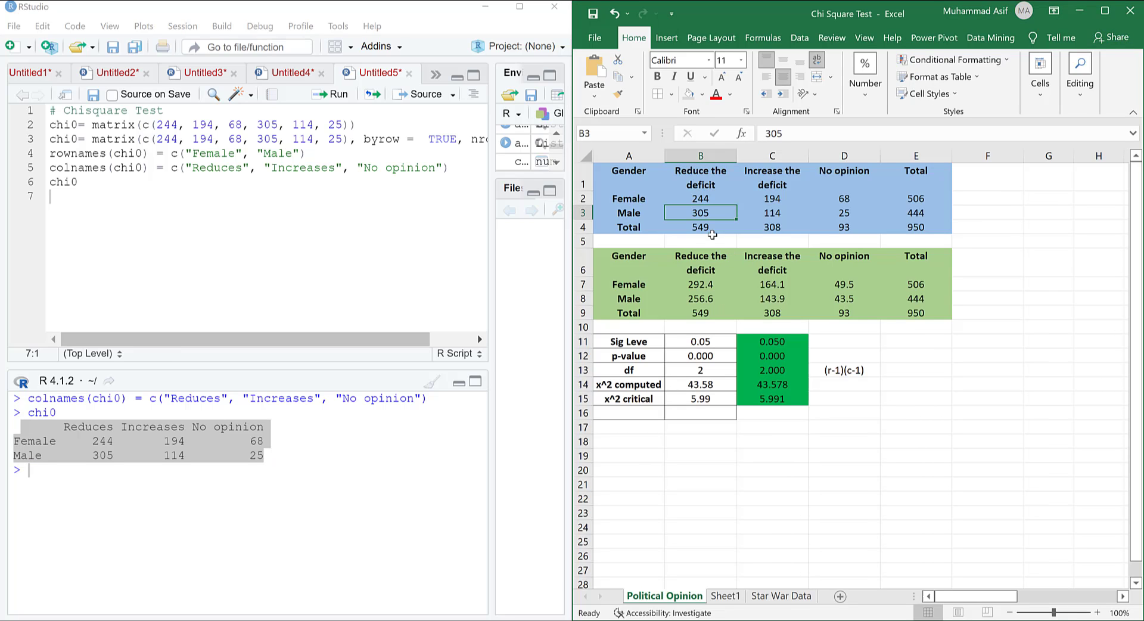
pyautogui.click(688, 199)
pyautogui.click(36, 441)
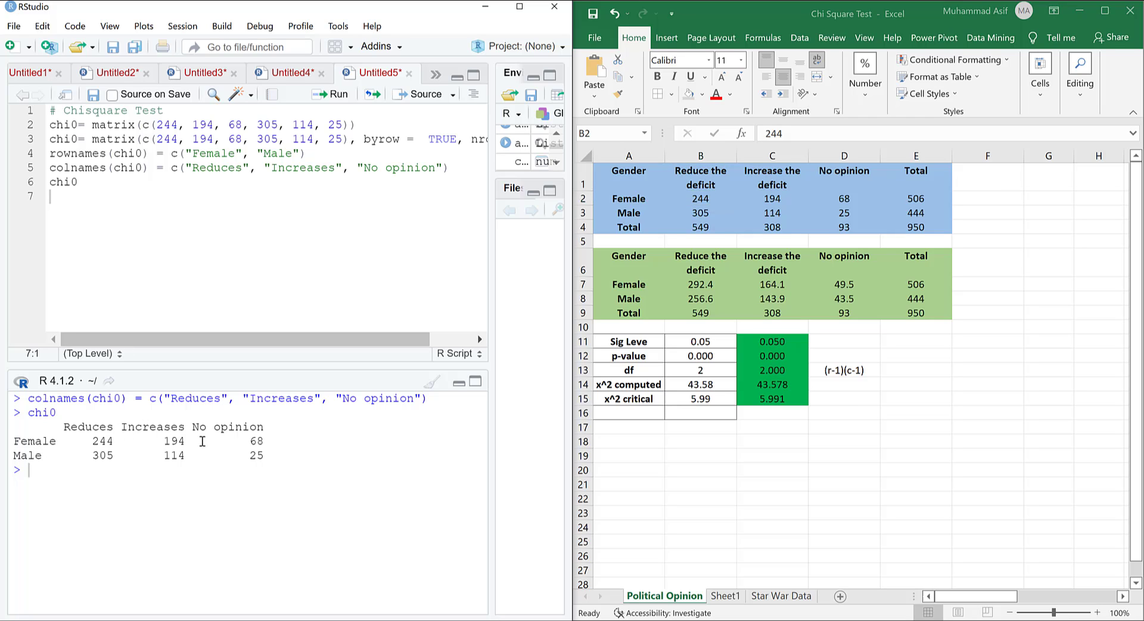
pyautogui.moveTo(93, 444); pyautogui.dragTo(268, 456)
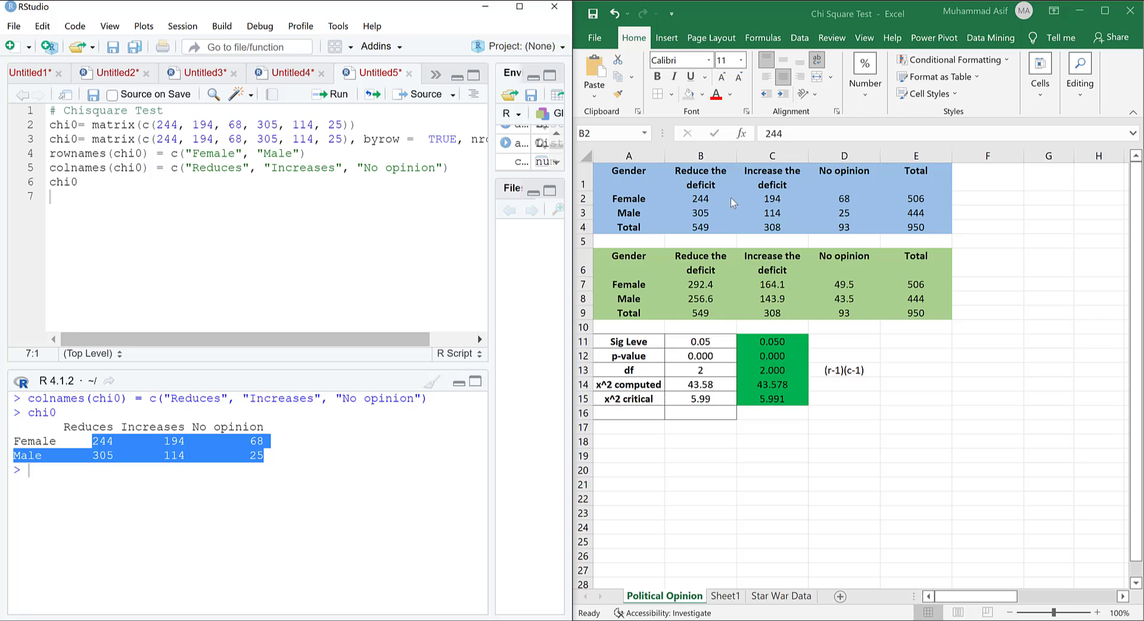
# Return RStudio to full screen, then write chisq.test(chi0) on line 6 and run it.
pyautogui.click(521, 8)
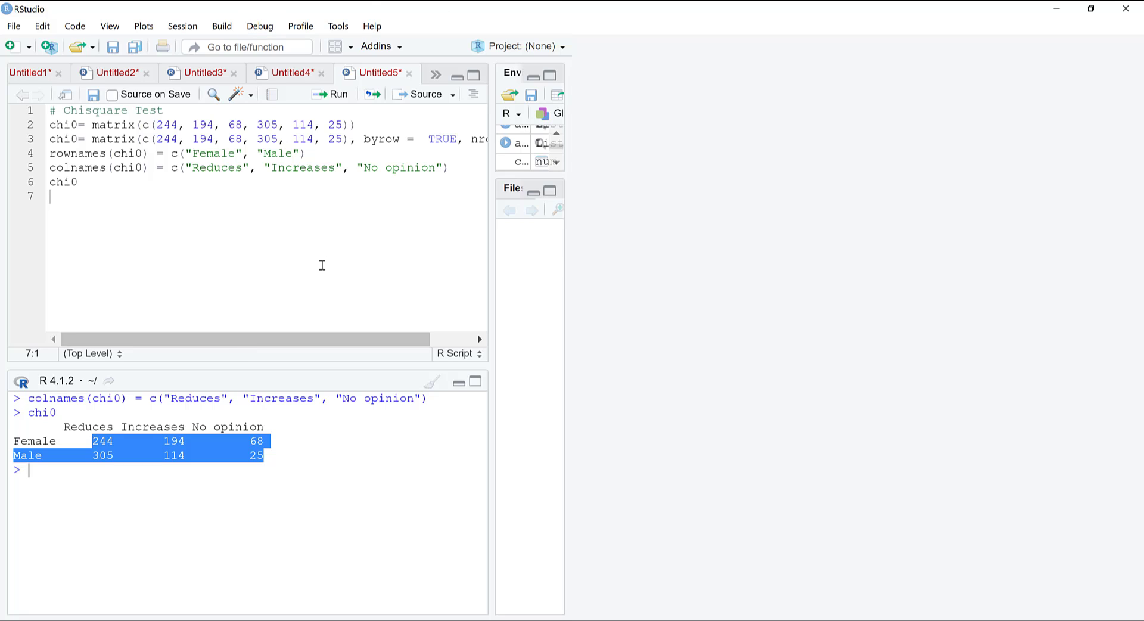
pyautogui.click(257, 168)
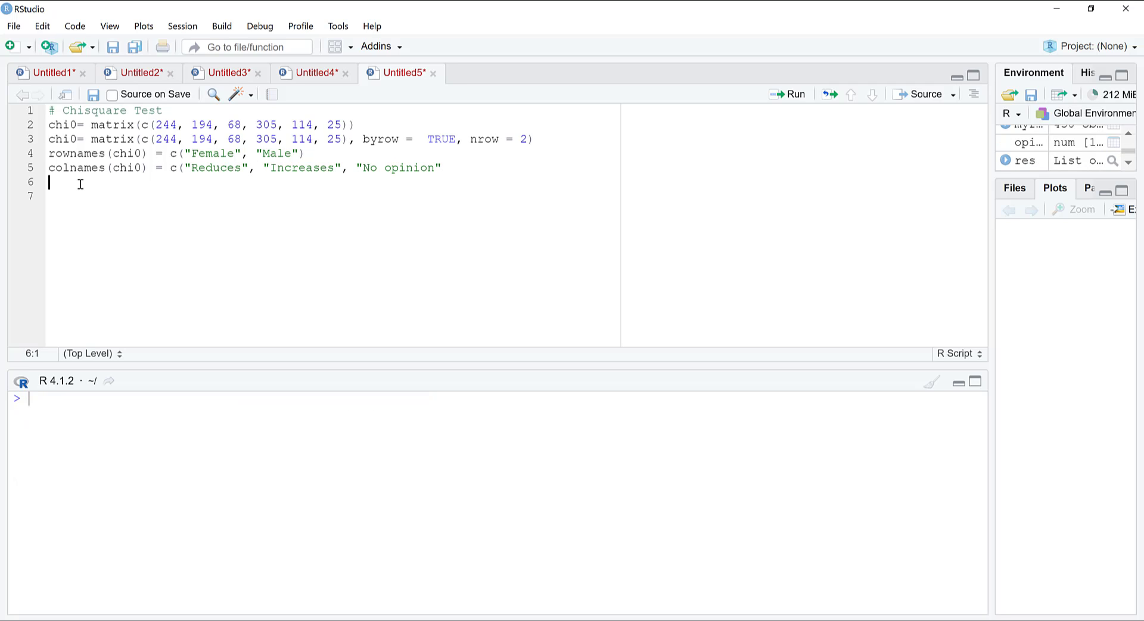
pyautogui.write('chi')
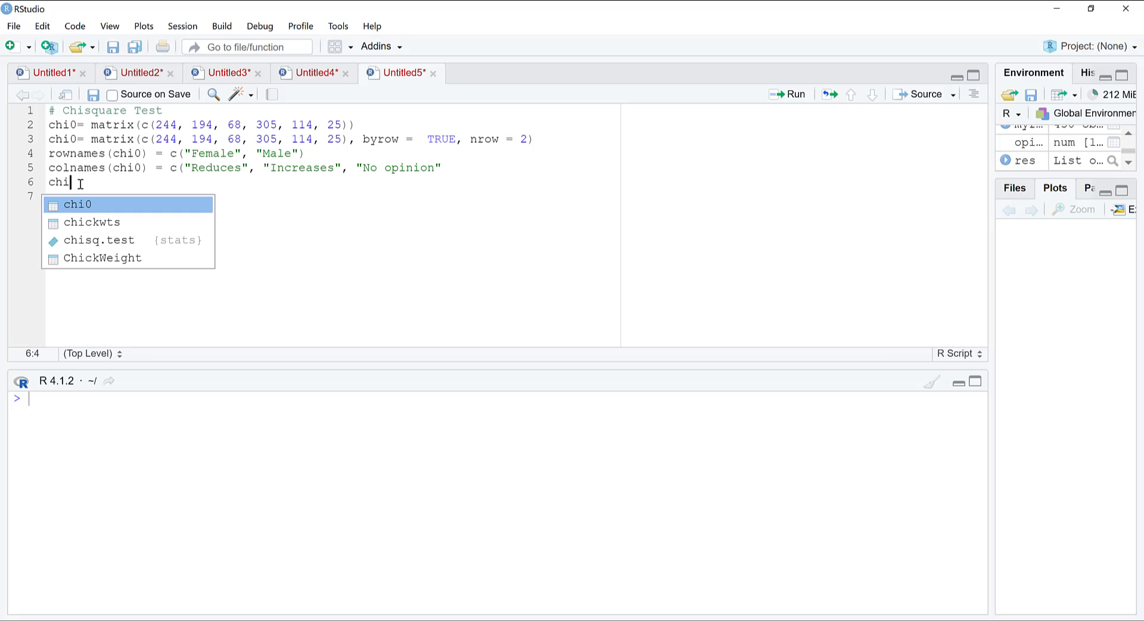
pyautogui.write('sq.')
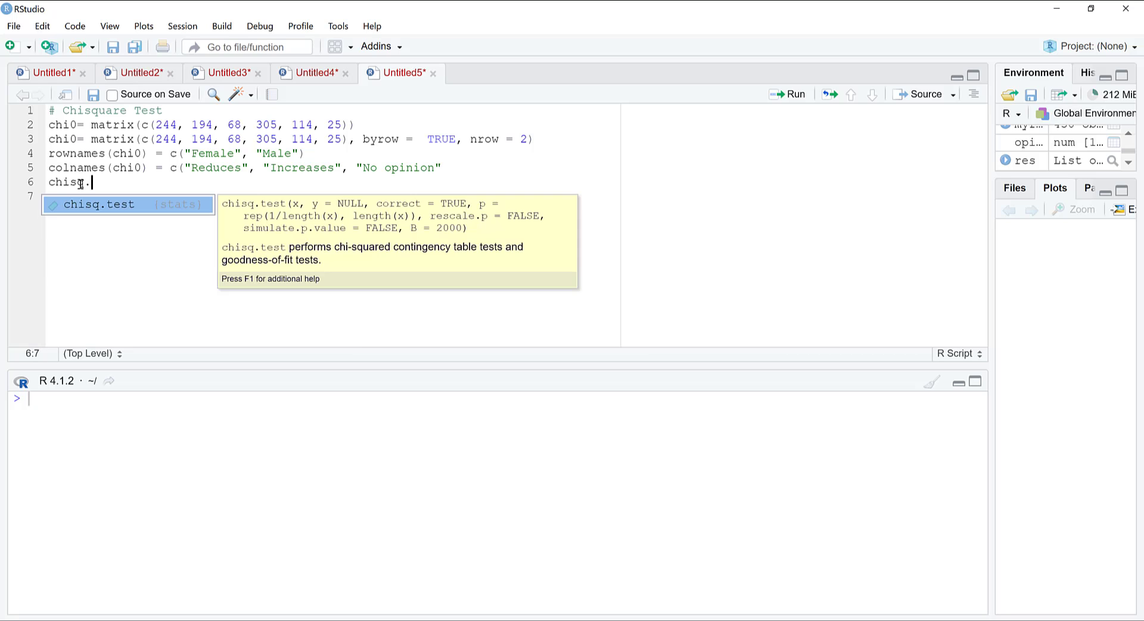
pyautogui.press('Tab')
pyautogui.write('(chi')
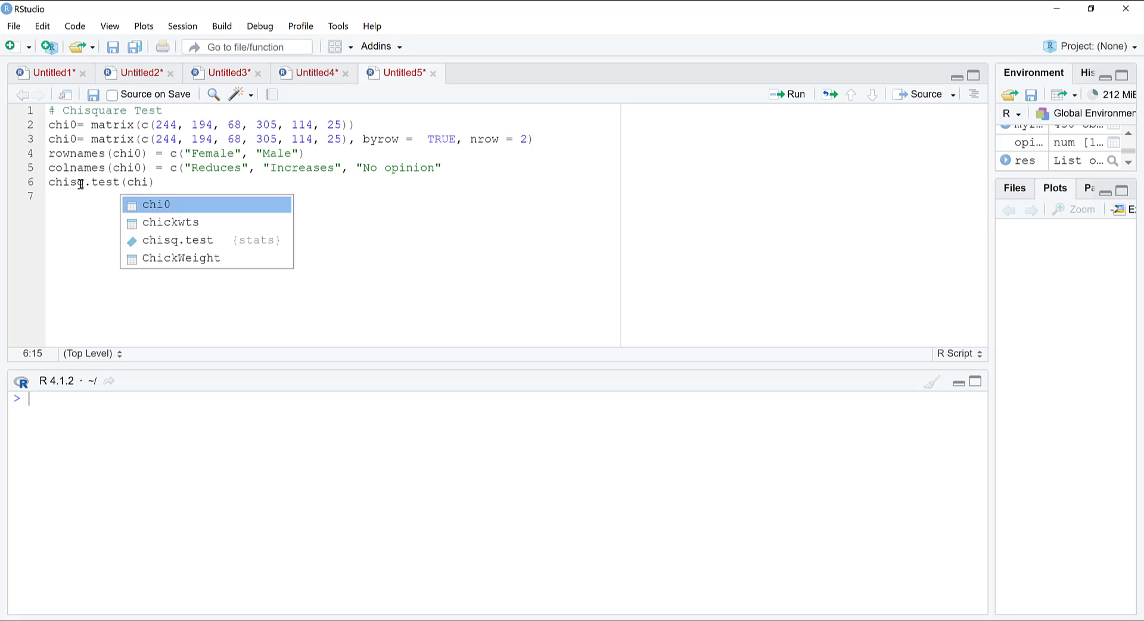
pyautogui.press('Tab')
pyautogui.hotkey('ctrl', 'Return')
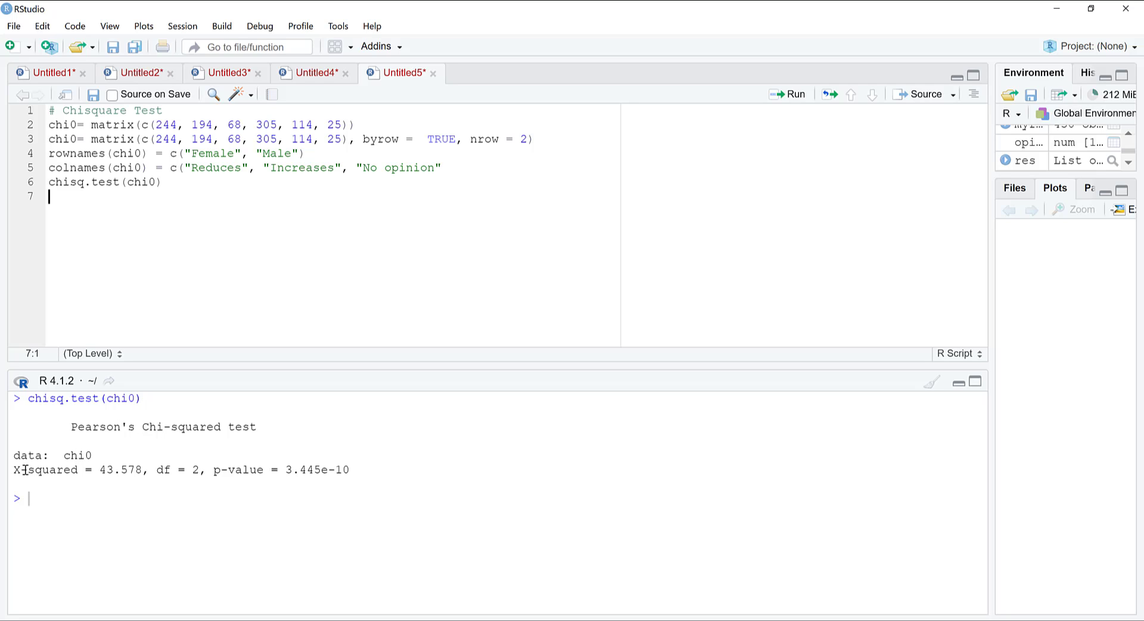
# Place RStudio beside Excel and compare the test's X-squared value with the computed chi-square in B18 of Sheet1.
pyautogui.moveTo(21, 469); pyautogui.dragTo(366, 466)
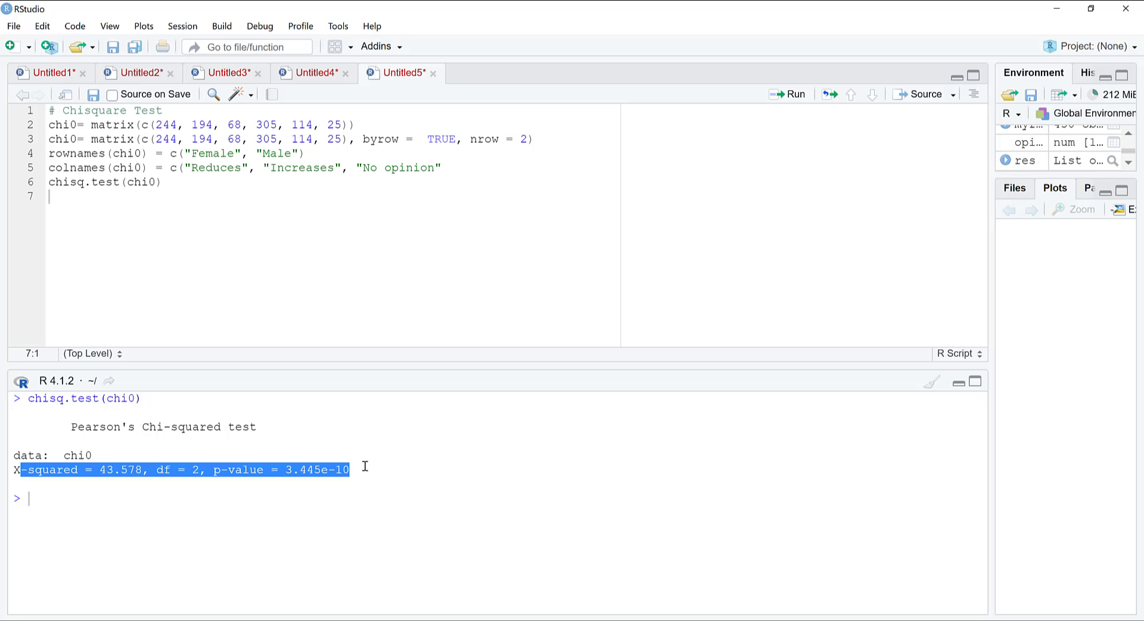
pyautogui.press('super+Left')
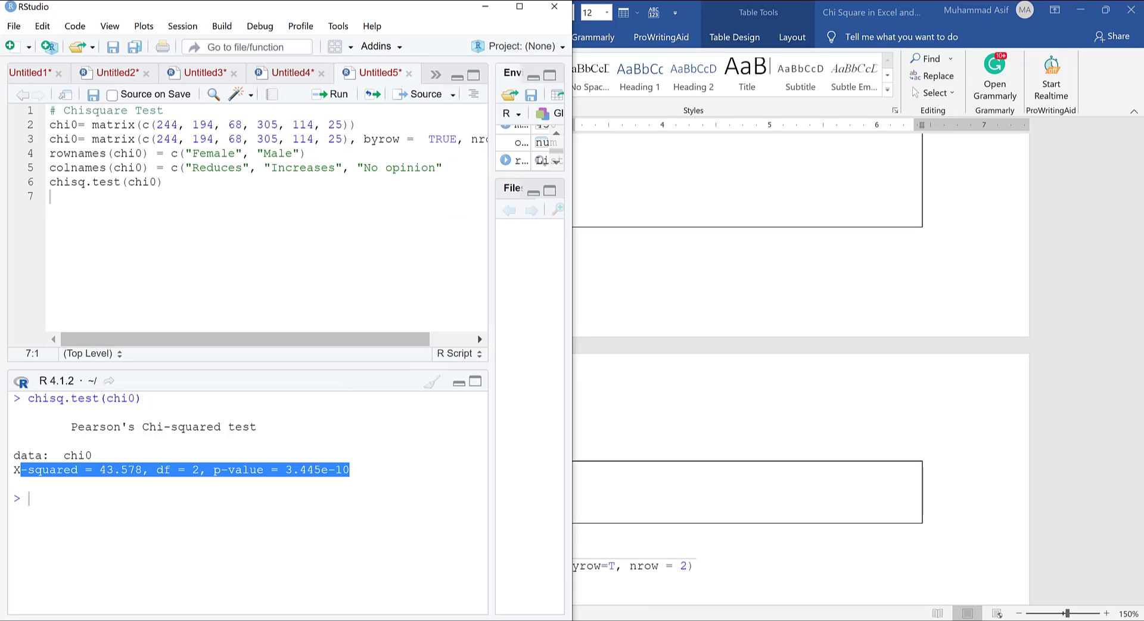
pyautogui.press('Return')
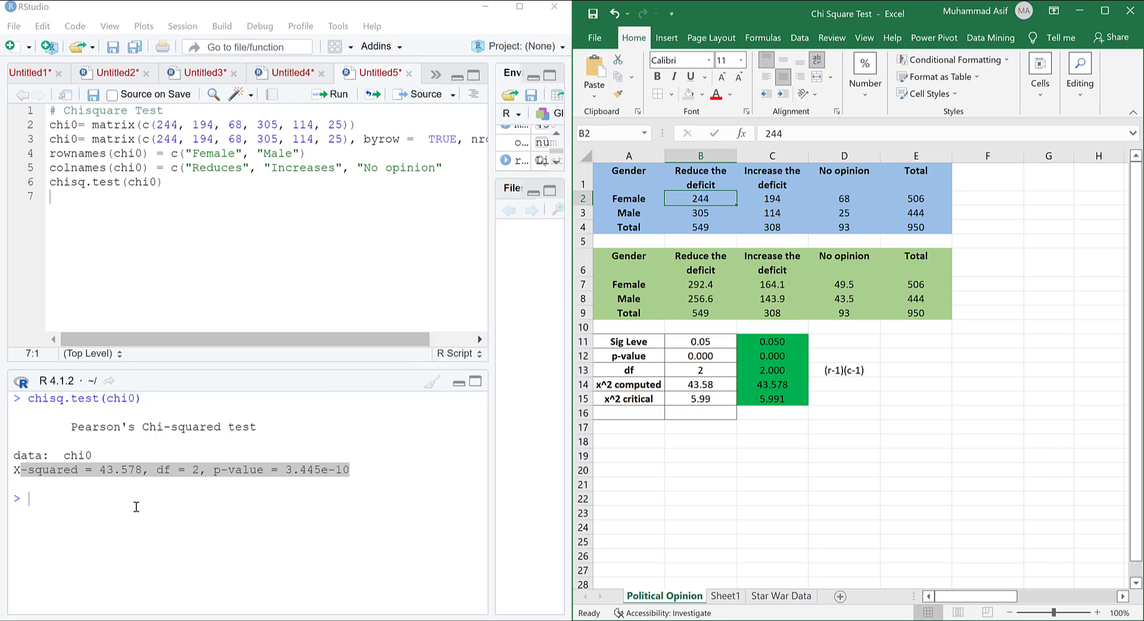
pyautogui.click(105, 469)
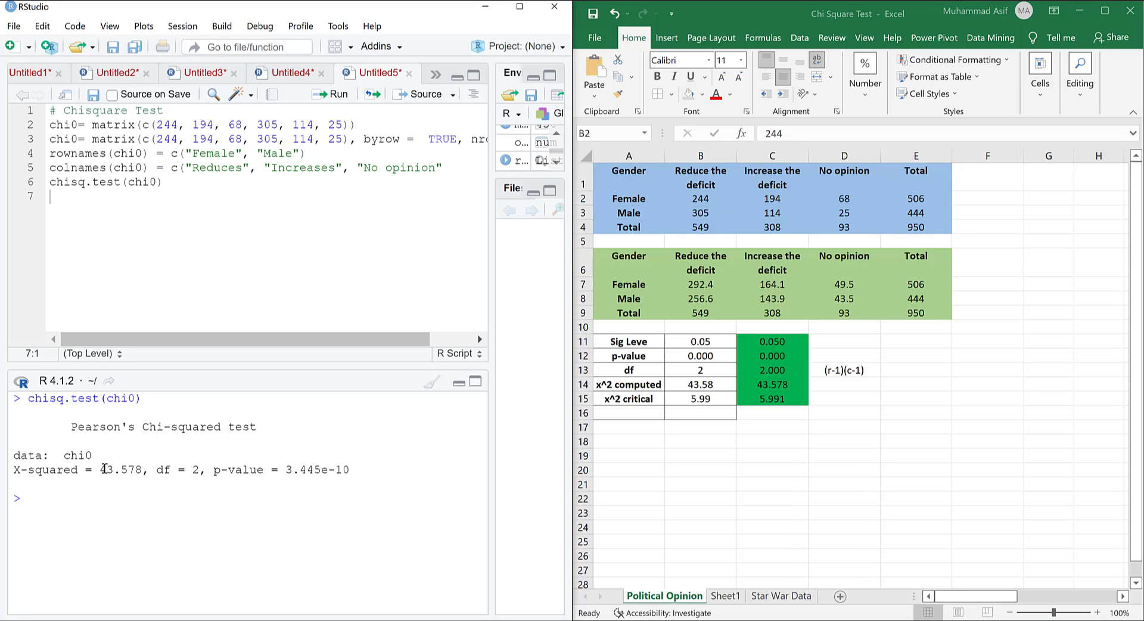
pyautogui.moveTo(99, 469); pyautogui.dragTo(146, 471)
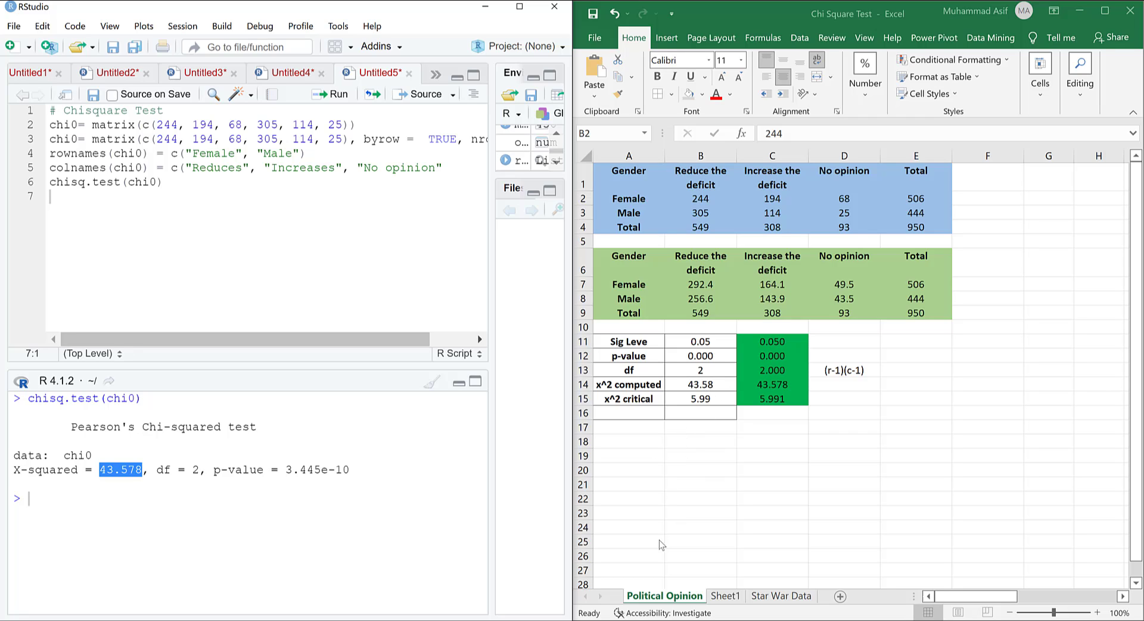
pyautogui.click(728, 599)
pyautogui.click(728, 596)
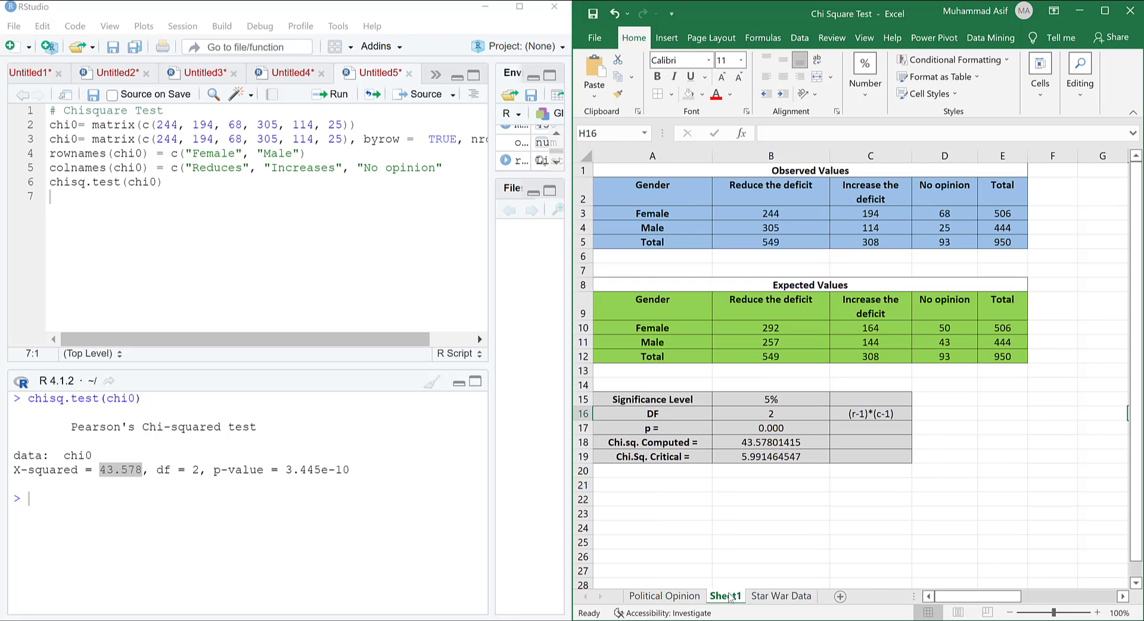
pyautogui.click(758, 442)
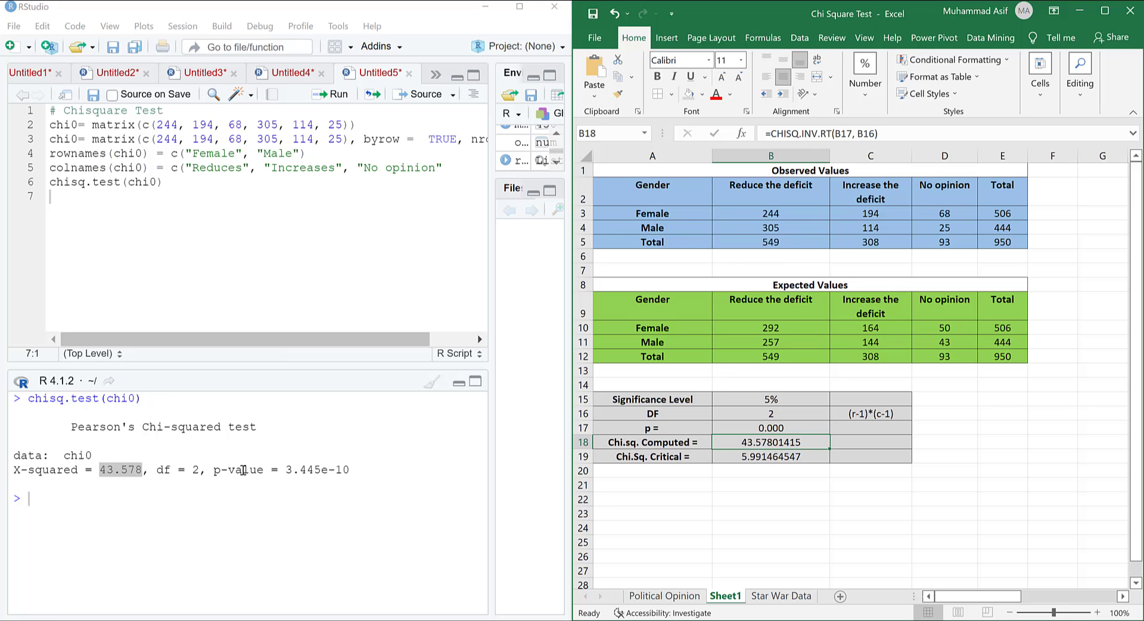
# Return RStudio to full screen, then write res=chisq.test(chi0) on line 7 and run it.
pyautogui.click(243, 470)
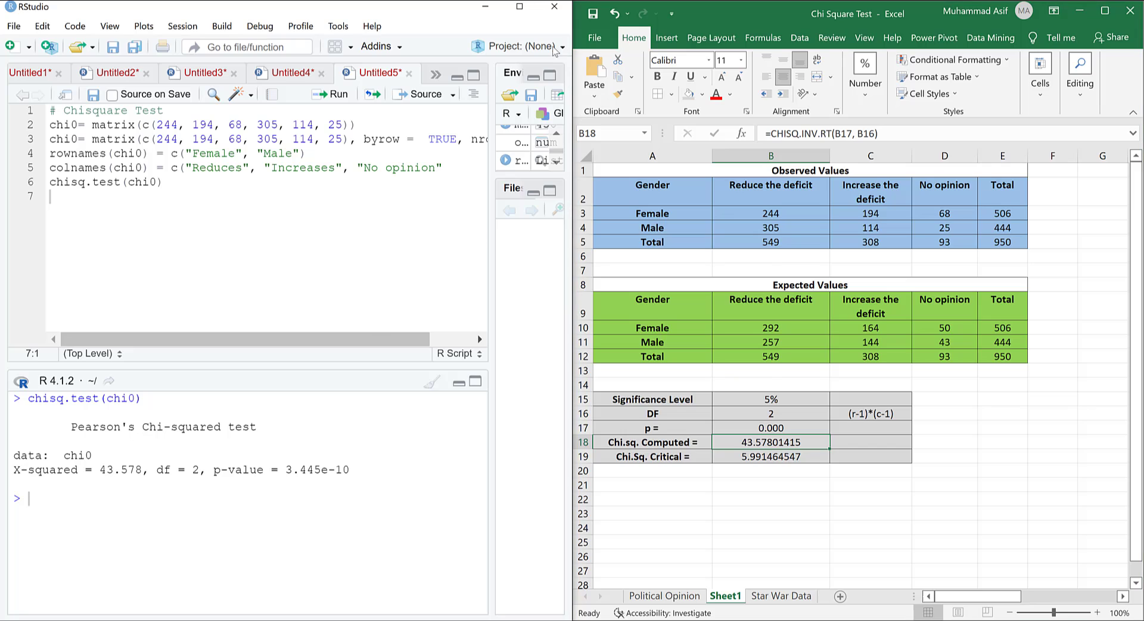
pyautogui.click(519, 7)
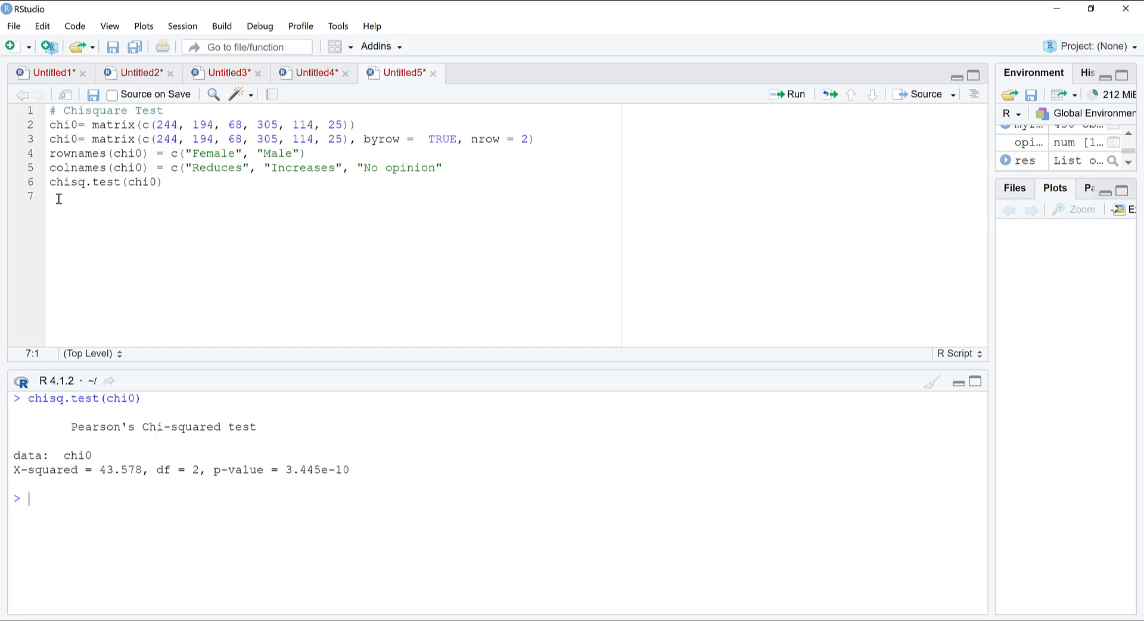
pyautogui.write('res')
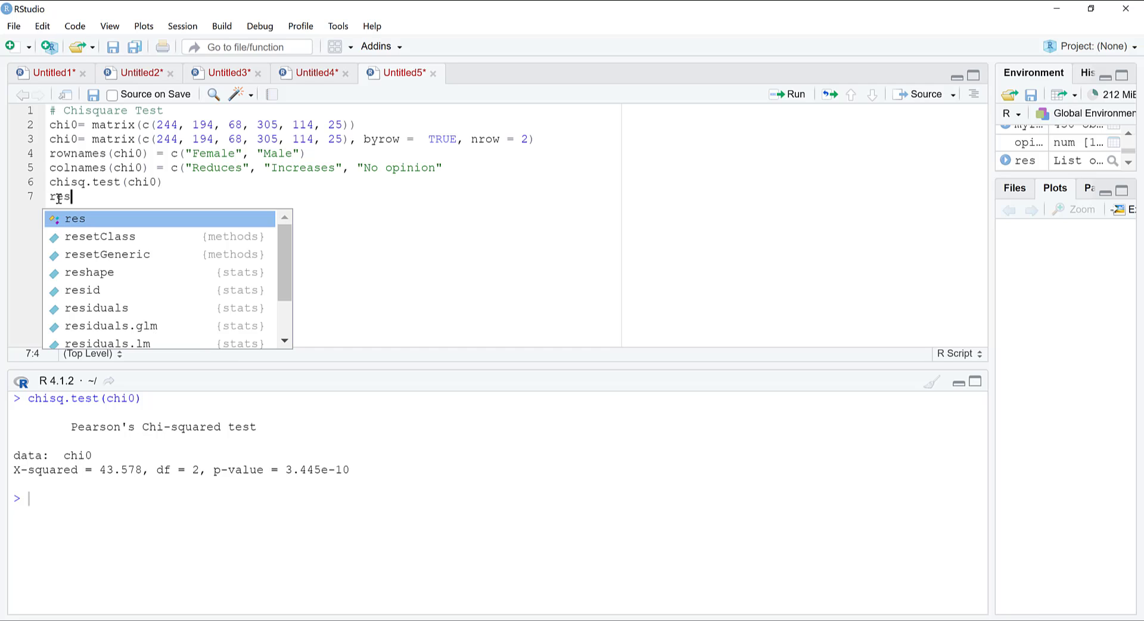
pyautogui.write('(')
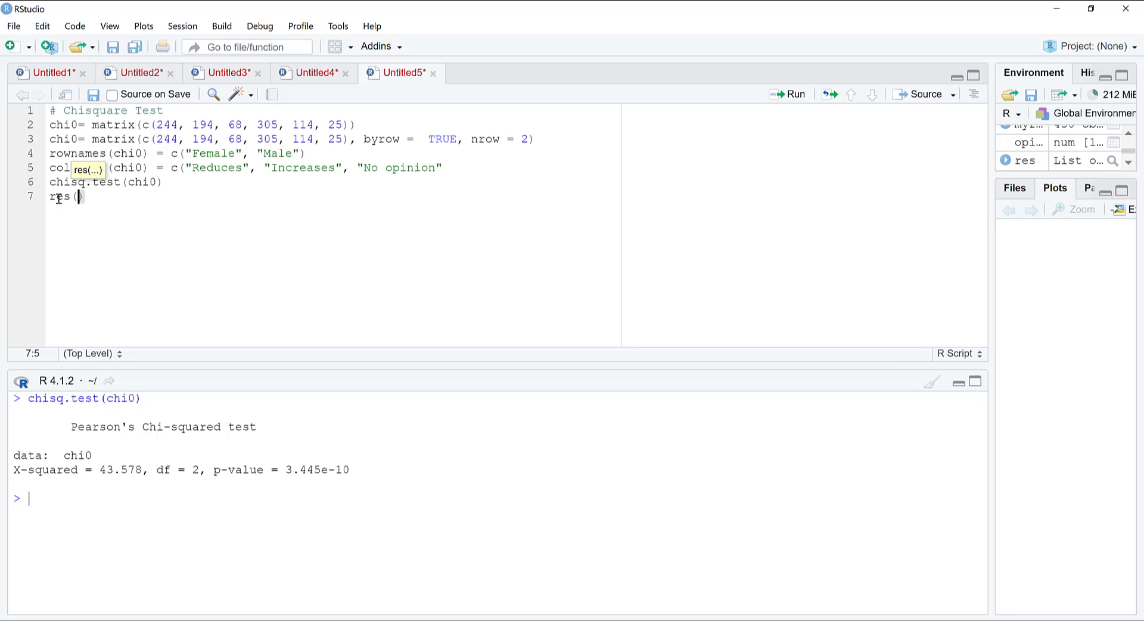
pyautogui.write('chisq')
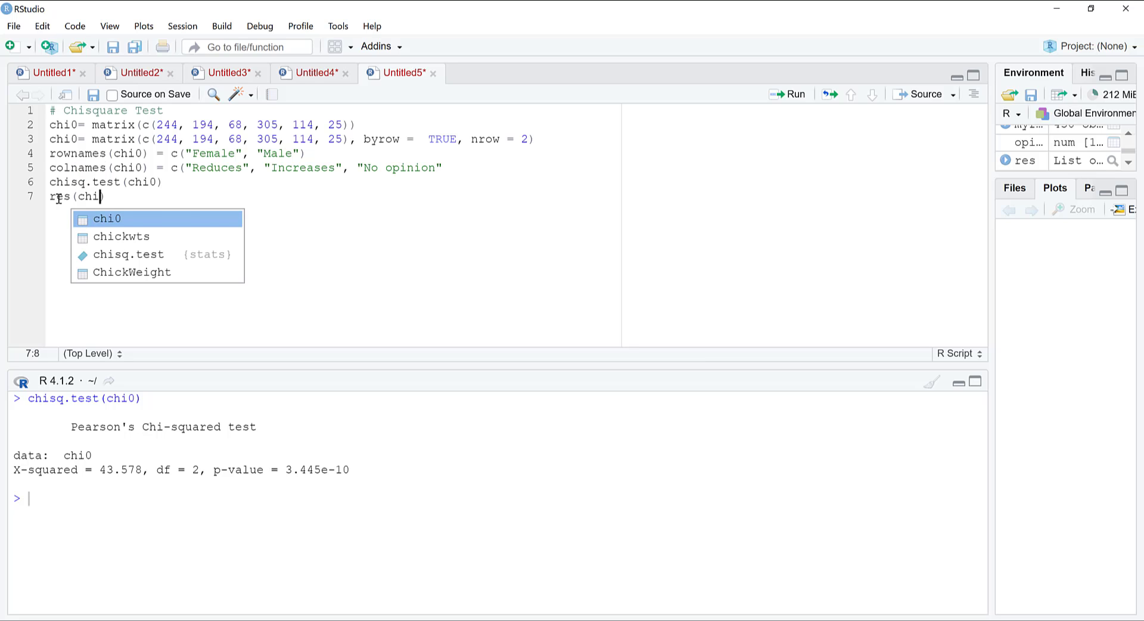
pyautogui.write('.test')
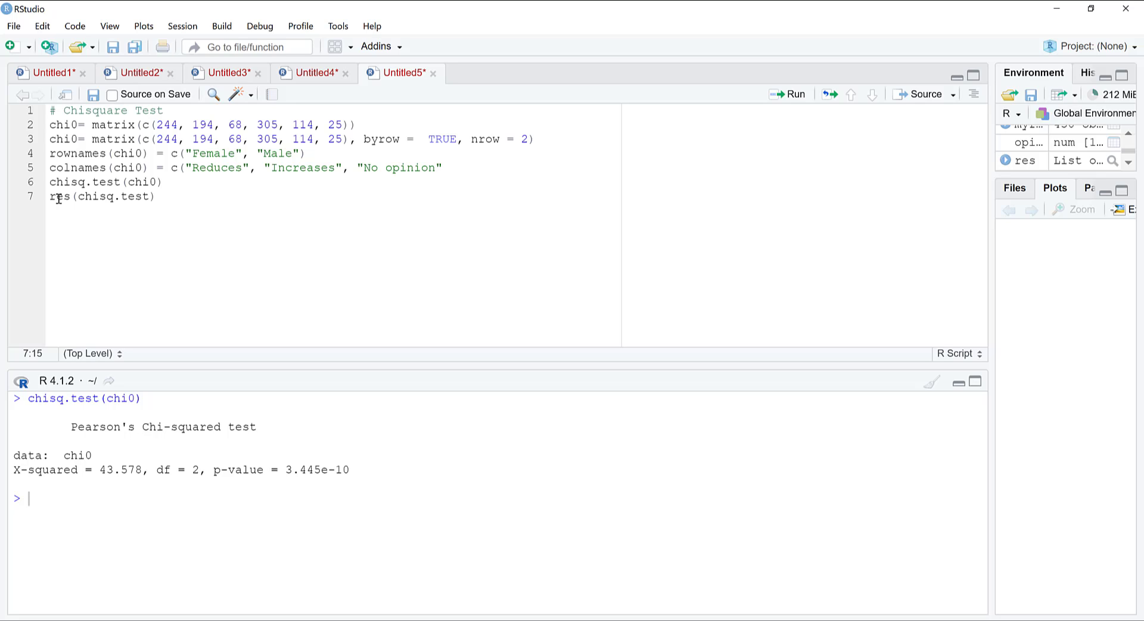
pyautogui.click(72, 197)
pyautogui.write('(')
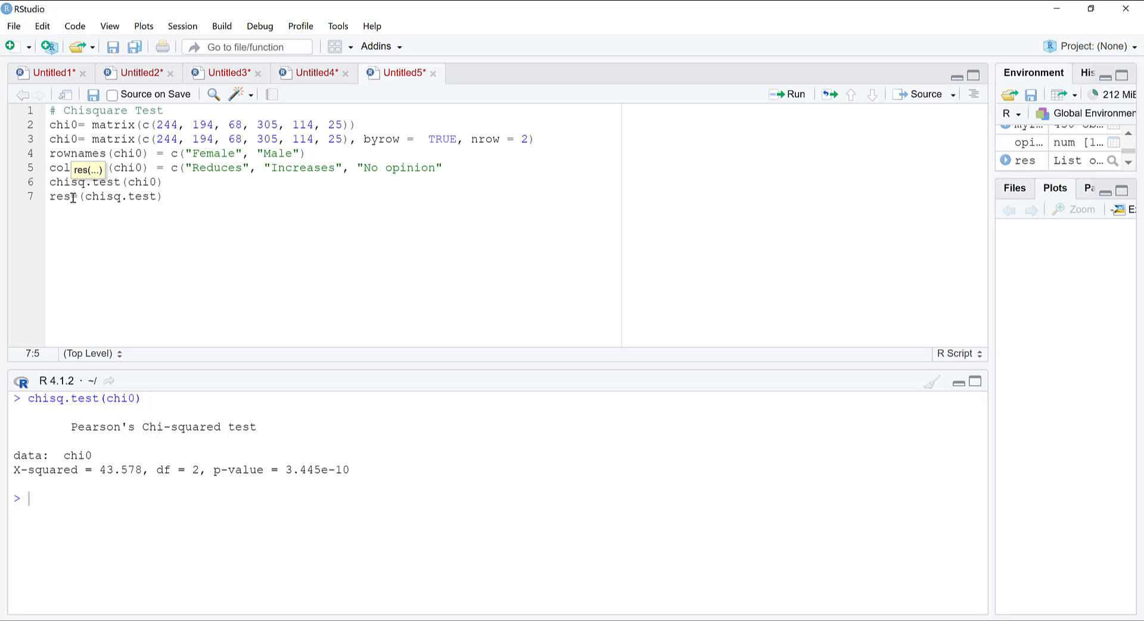
pyautogui.press('Delete')
pyautogui.press('End')
pyautogui.press('BackSpace')
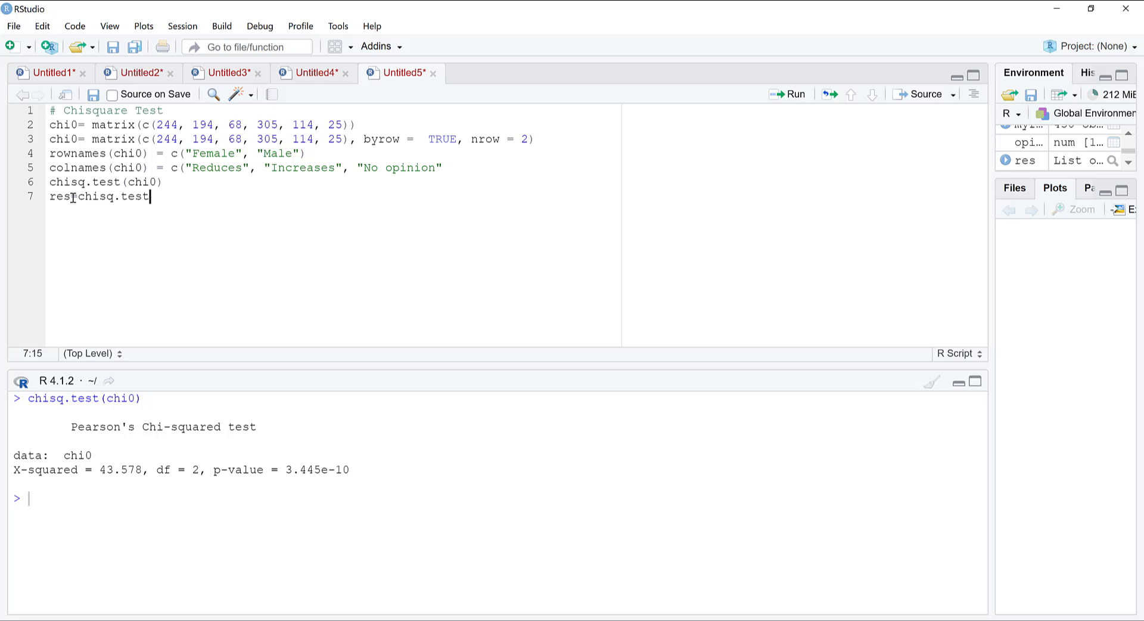
pyautogui.write('(cih')
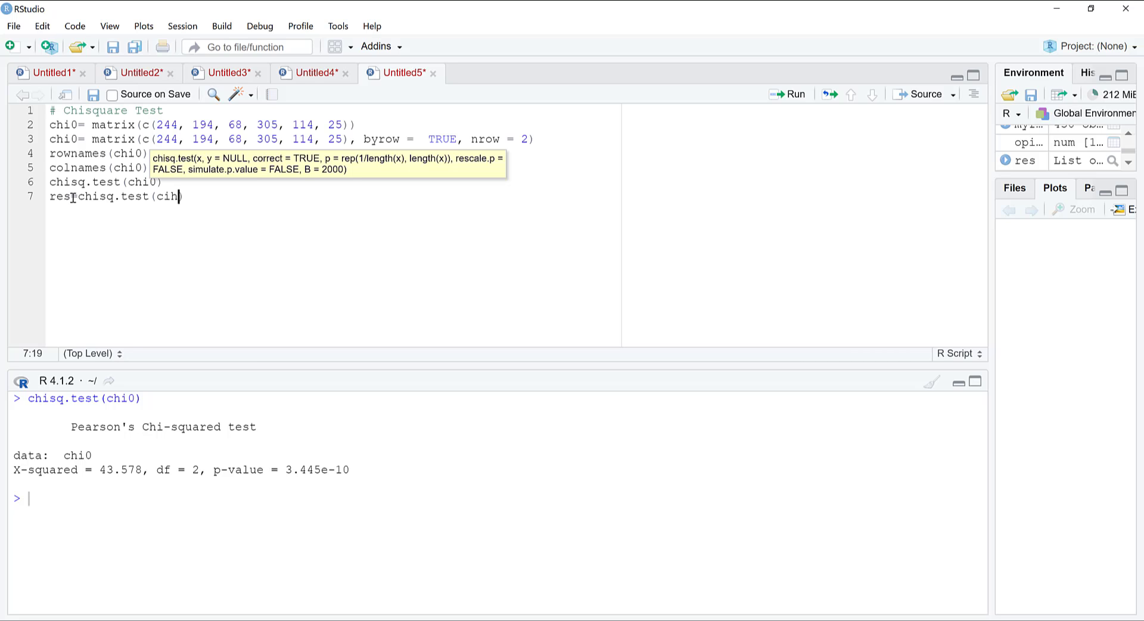
pyautogui.press('BackSpace')
pyautogui.press('BackSpace')
pyautogui.write('hi0')
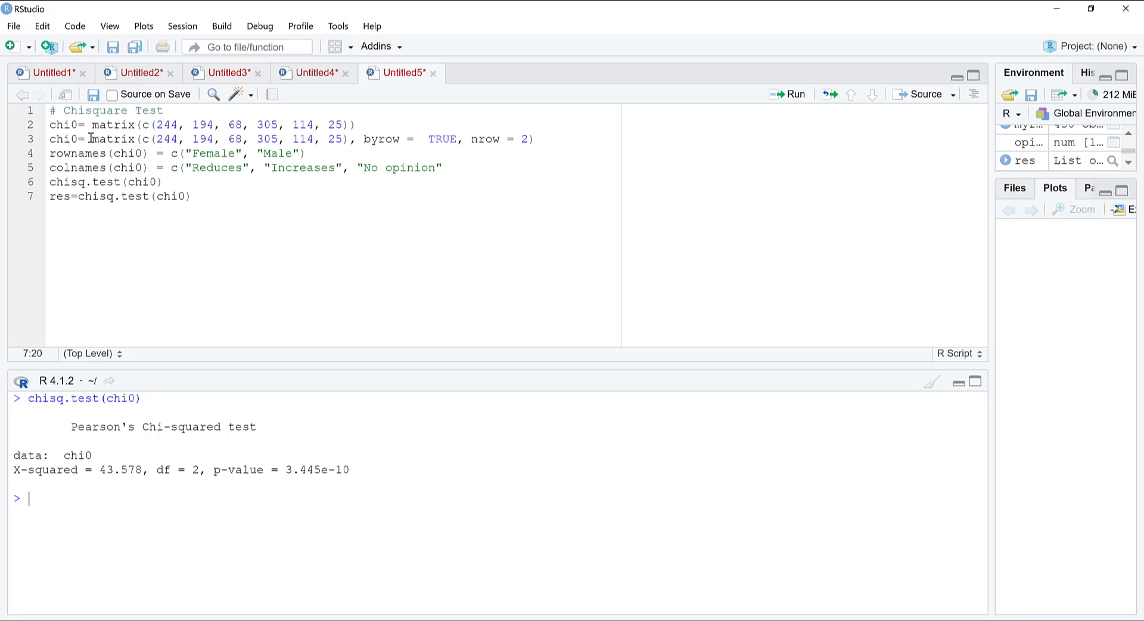
pyautogui.hotkey('ctrl', 'Return')
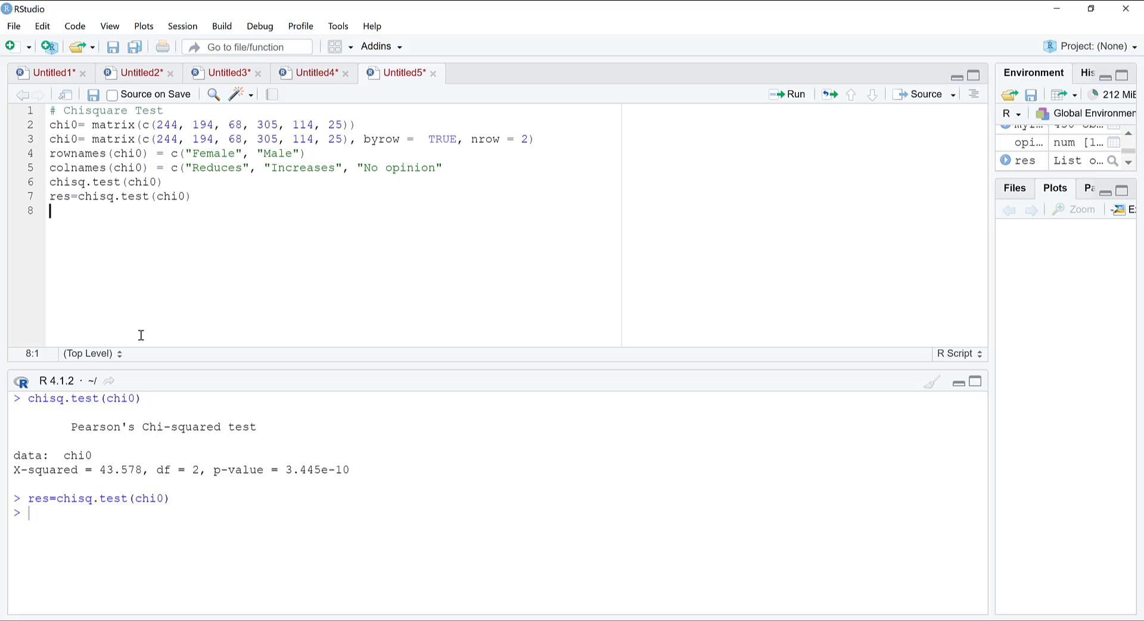
# Print res from line 8, then clear the console.
pyautogui.write('res')
pyautogui.hotkey('ctrl', 'Return')
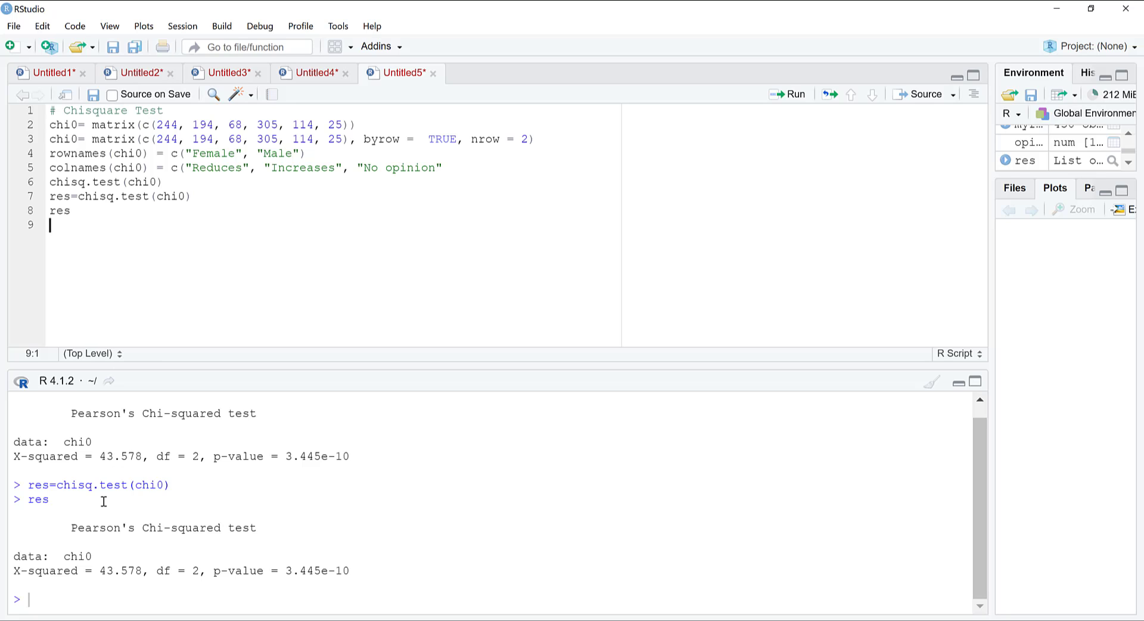
pyautogui.hotkey('ctrl', 'l')
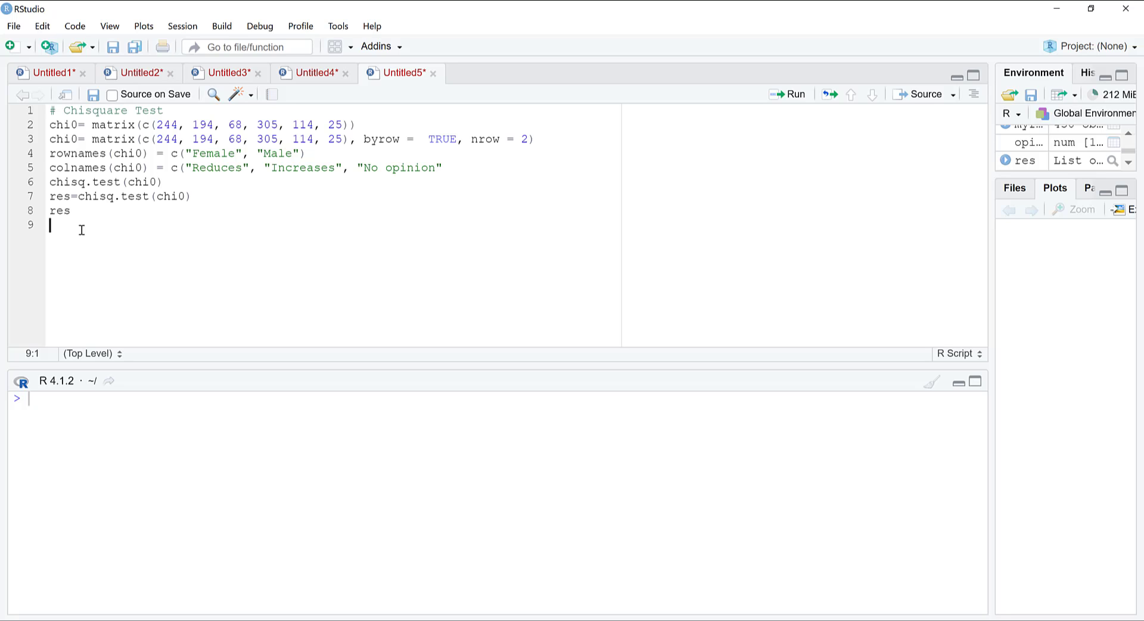
# Write attributes(res) on line 9, correct the spelling of the function name, and run it.
pyautogui.write('attribtes(res')
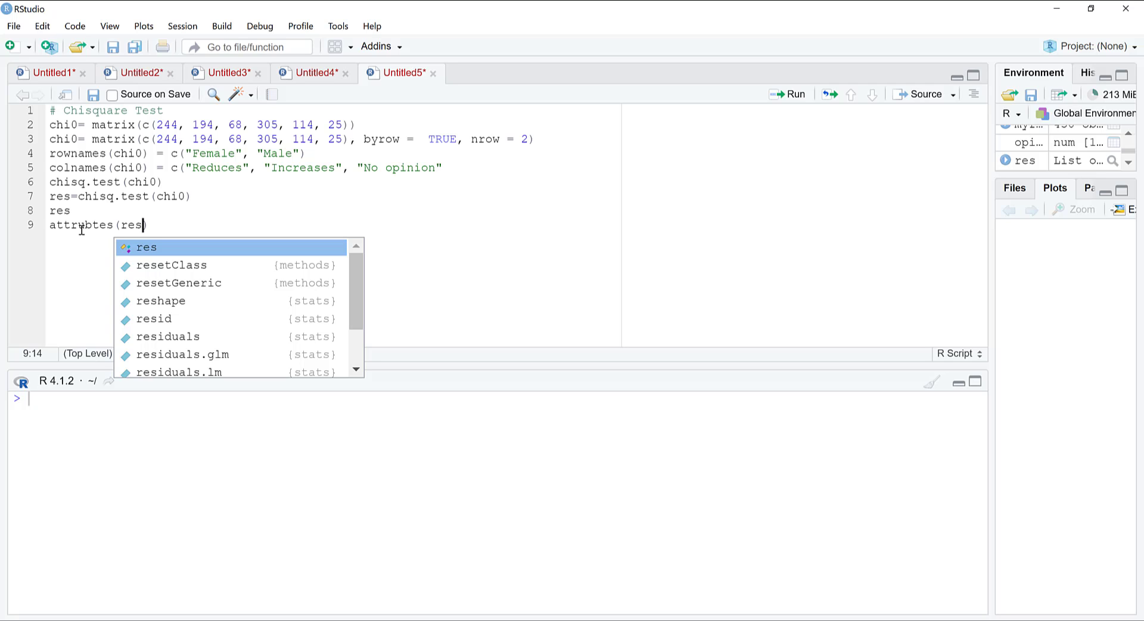
pyautogui.hotkey('ctrl', 'Return')
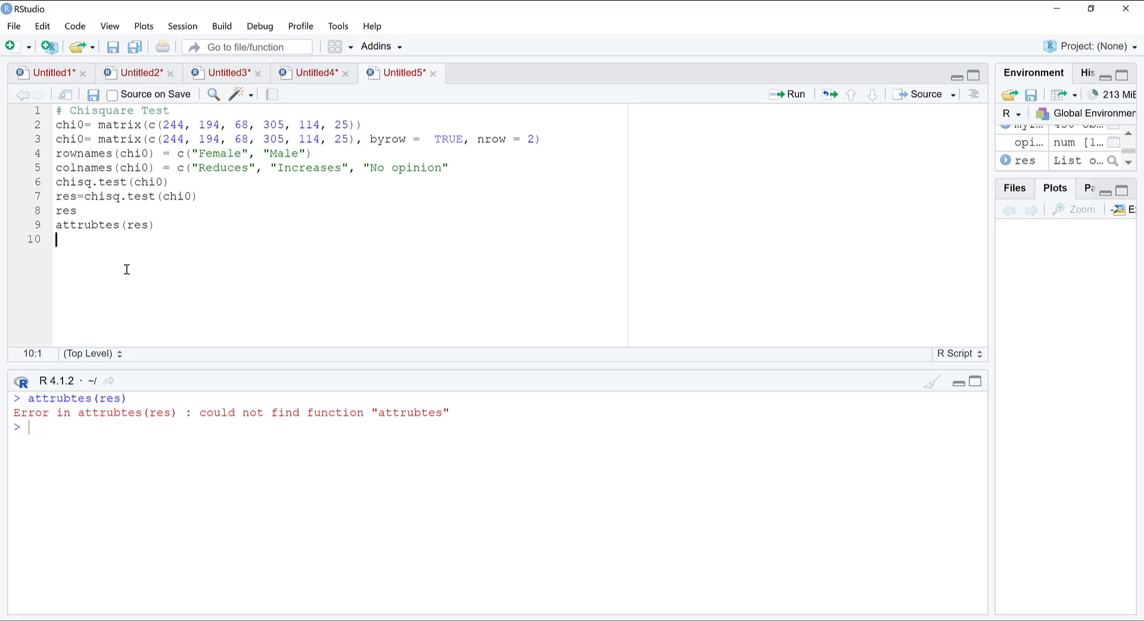
pyautogui.click(88, 226)
pyautogui.press('Delete')
pyautogui.write('i')
pyautogui.press('Right')
pyautogui.press('BackSpace')
pyautogui.press('BackSpace')
pyautogui.write('ibu')
pyautogui.hotkey('ctrl', 'Return')
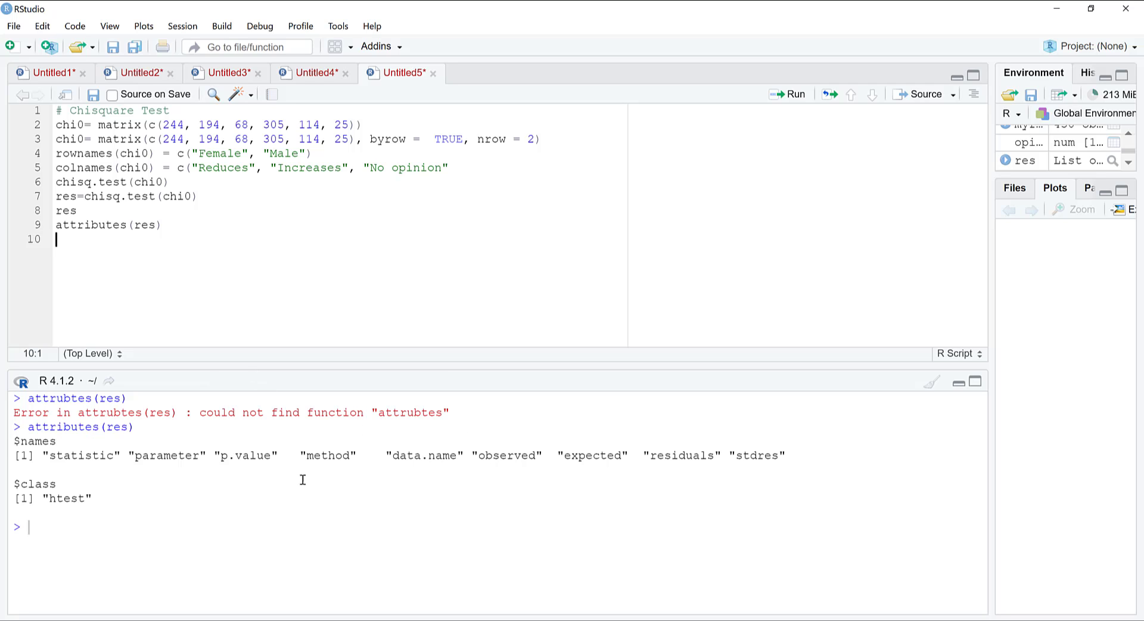
# Examine the component names listed for res, especially observed and expected, and look at the Expected Values table in Excel.
pyautogui.moveTo(43, 456); pyautogui.dragTo(466, 455)
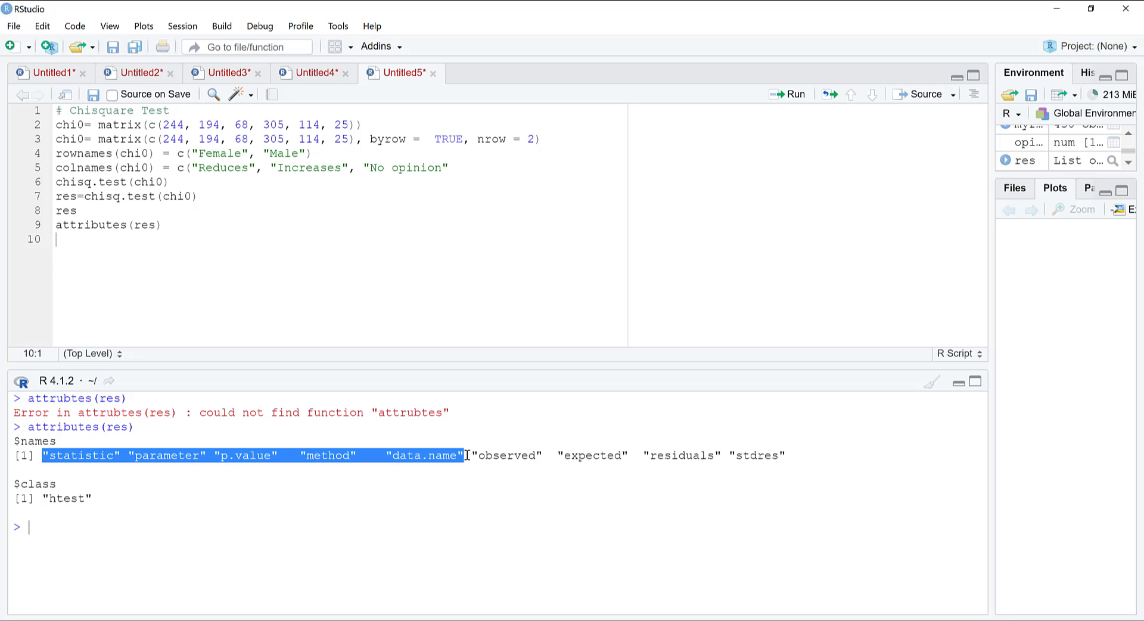
pyautogui.doubleClick(515, 455)
pyautogui.tripleClick(515, 455)
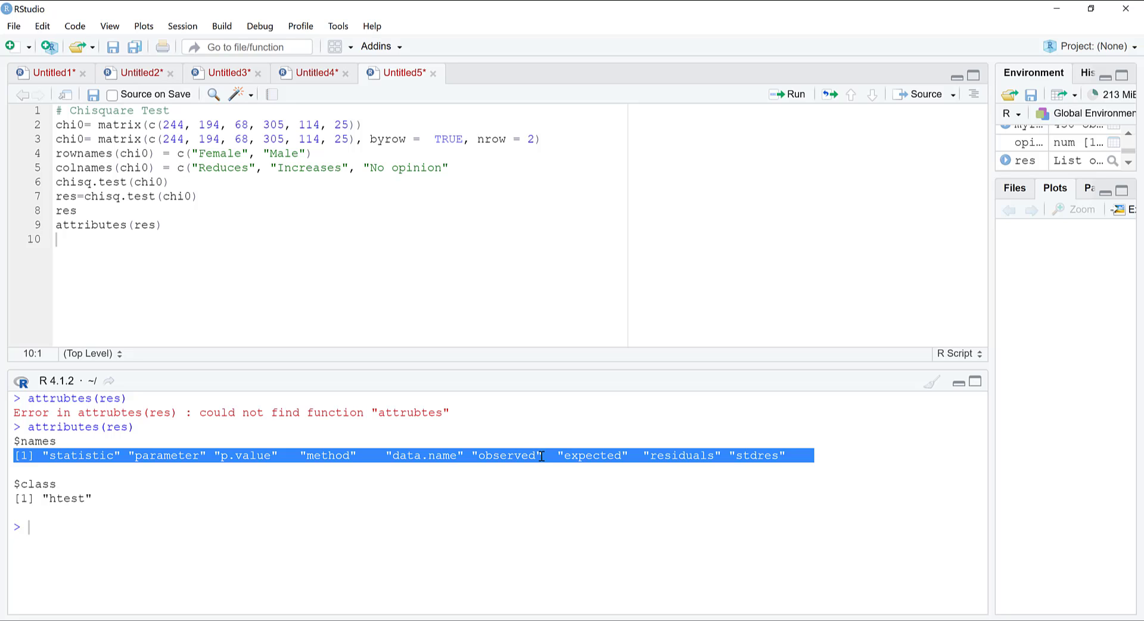
pyautogui.click(582, 456)
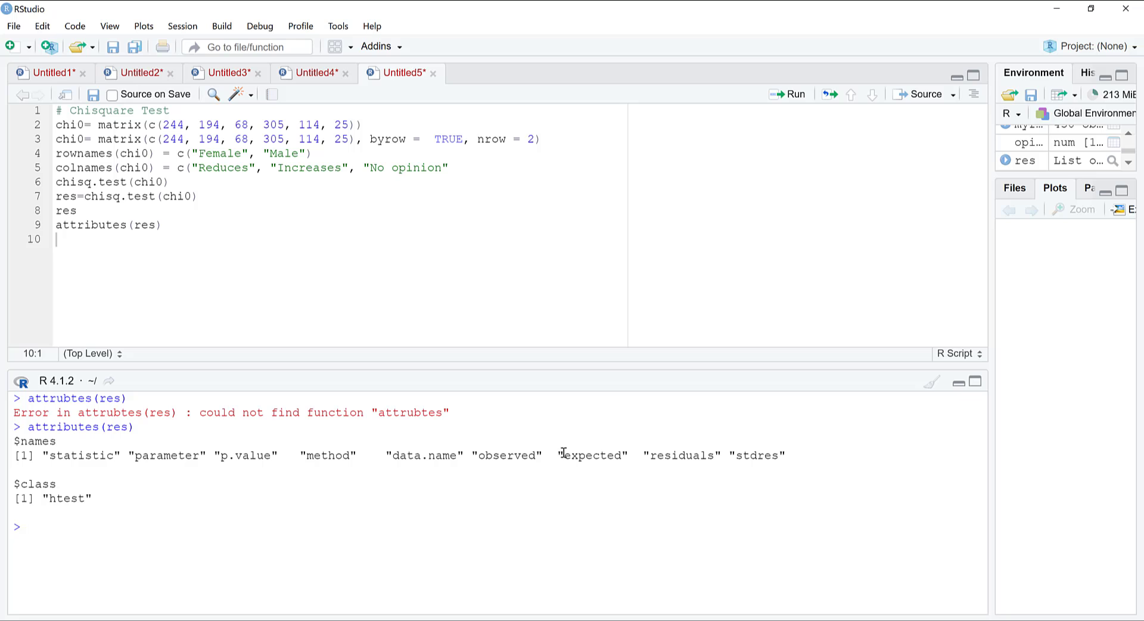
pyautogui.moveTo(557, 455); pyautogui.dragTo(632, 457)
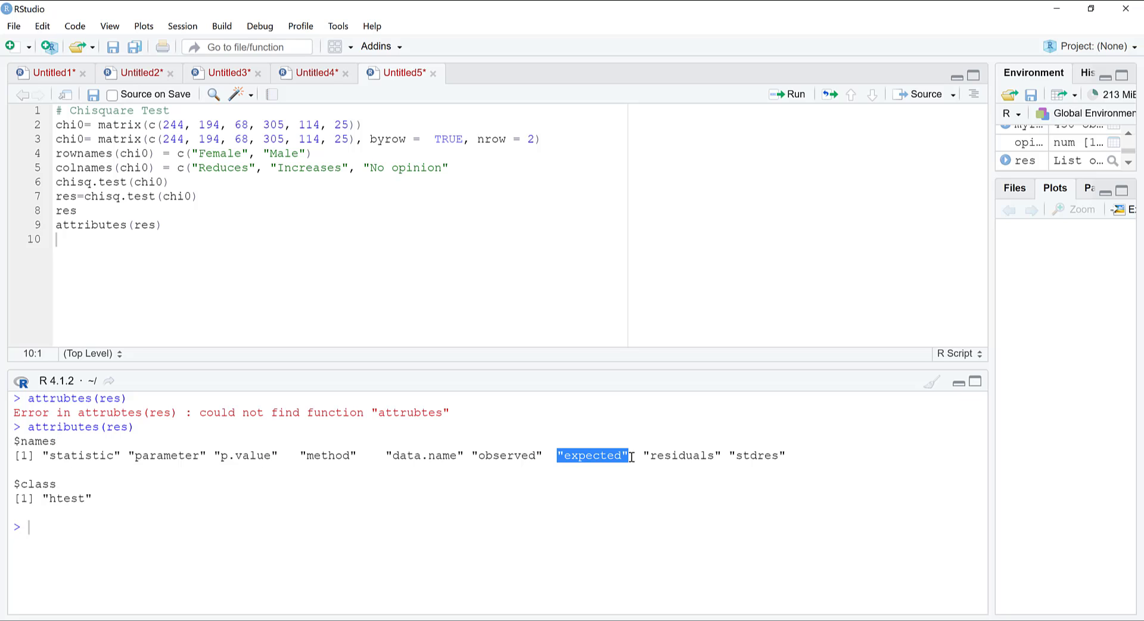
pyautogui.hotkey('alt', 'Tab')
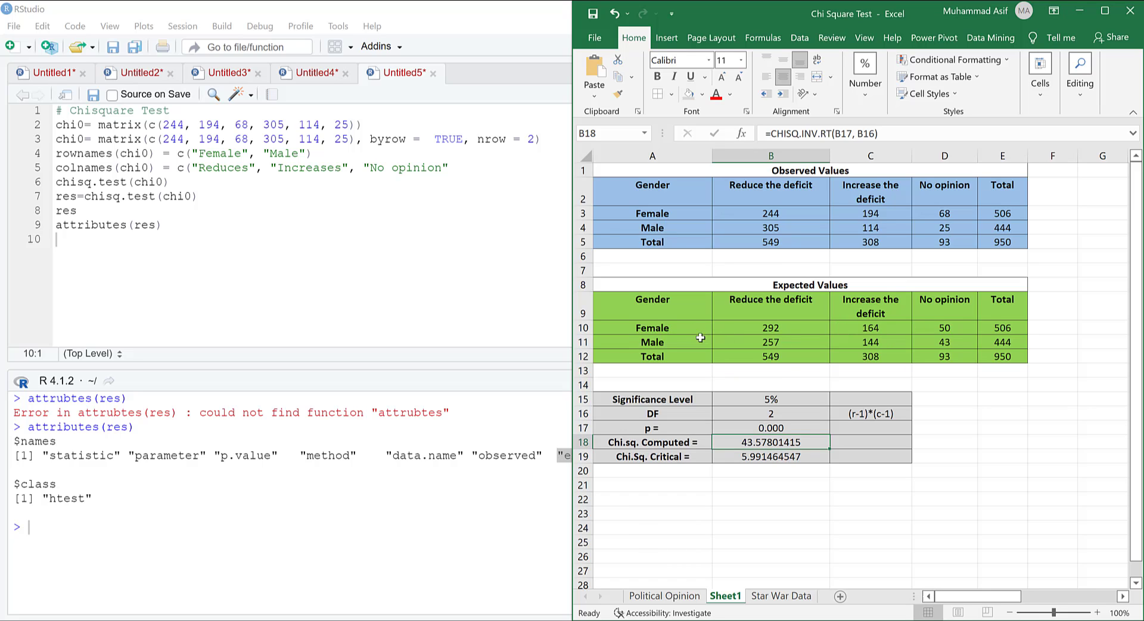
pyautogui.click(419, 455)
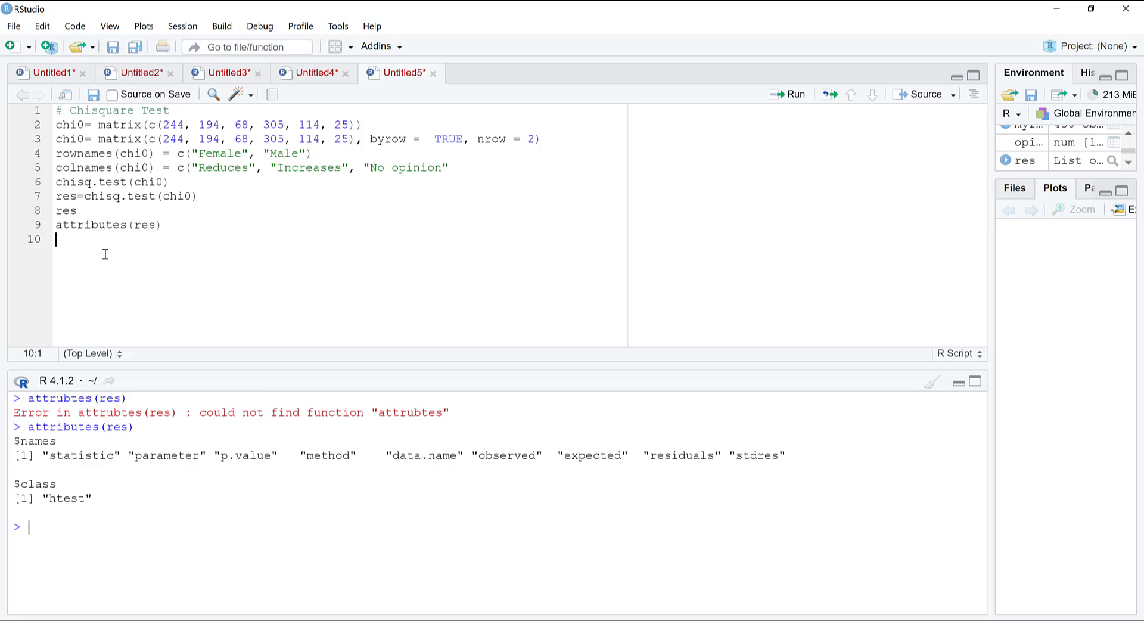
# Write res$expected on line 10 and run it to print the expected counts.
pyautogui.write('res$exp')
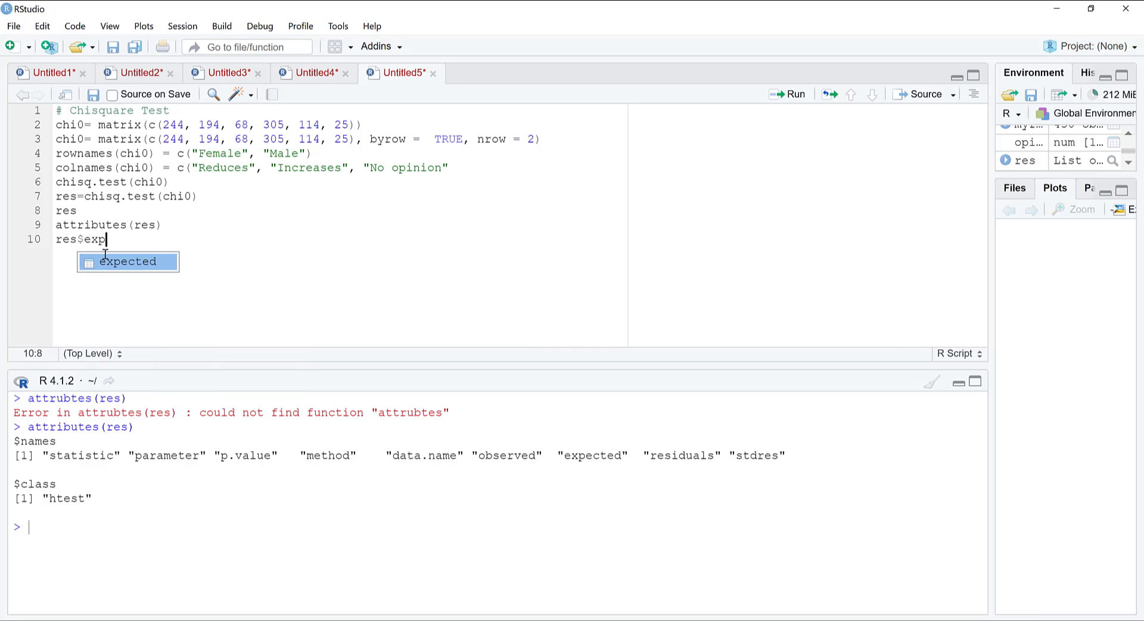
pyautogui.press('Return')
pyautogui.hotkey('ctrl', 'Return')
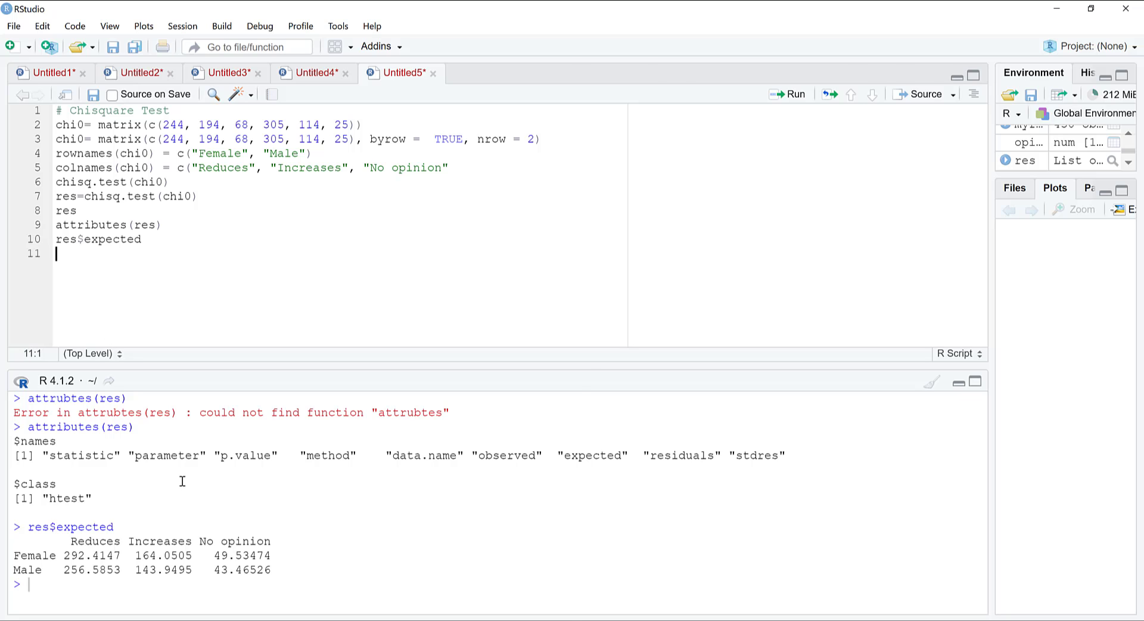
# Place RStudio beside Excel and compare the printed expected counts with the Expected Values table on Sheet1.
pyautogui.press('super+Left')
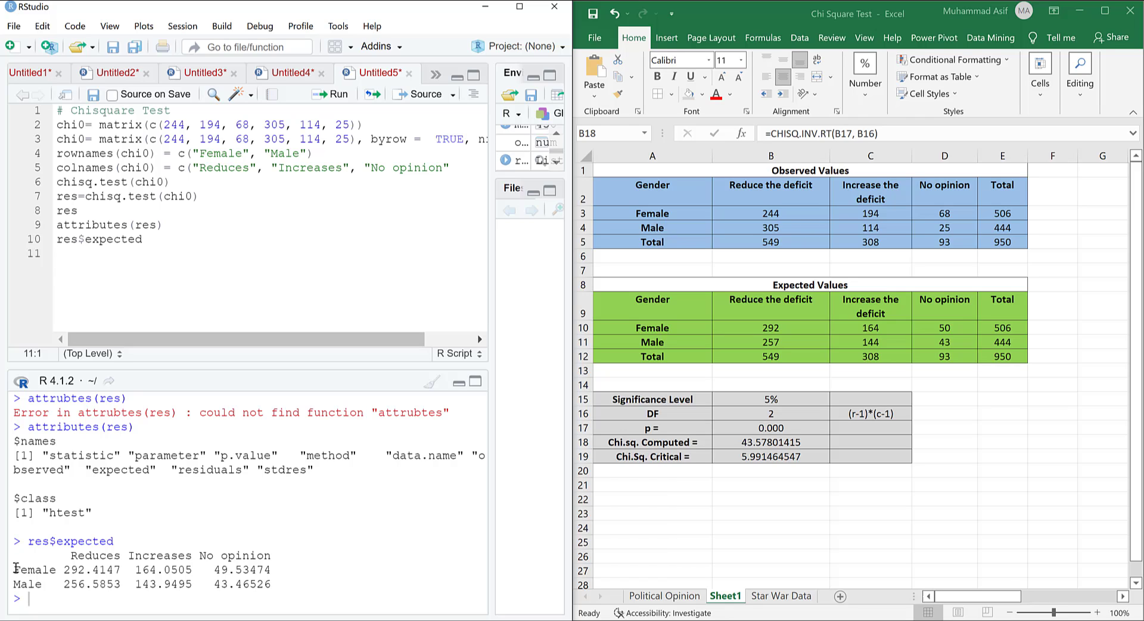
pyautogui.moveTo(15, 567); pyautogui.dragTo(277, 589)
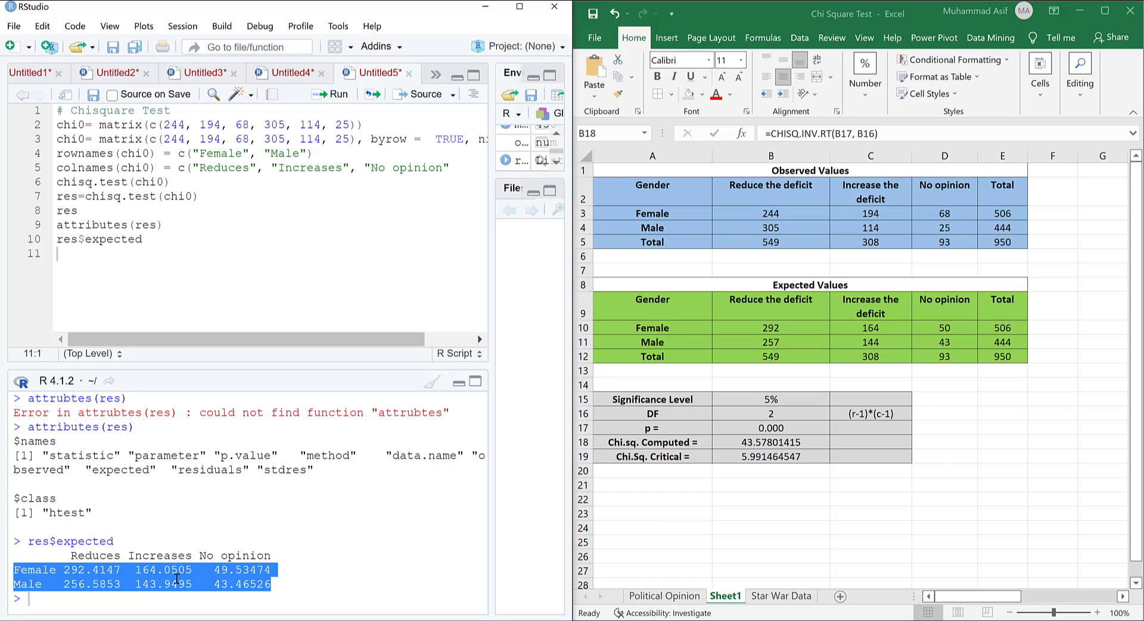
pyautogui.click(287, 563)
# Return RStudio to full screen and review the script's matrix, byrow and nrow arguments, rownames line and chisq.test call.
pyautogui.press('super+Up')
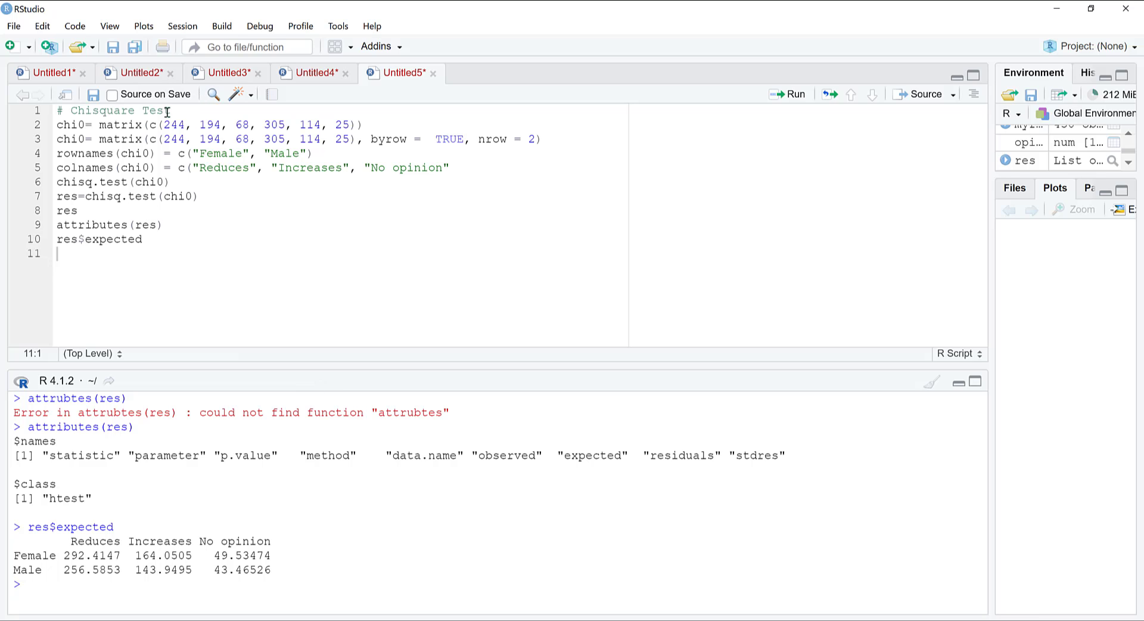
pyautogui.moveTo(99, 124); pyautogui.dragTo(365, 124)
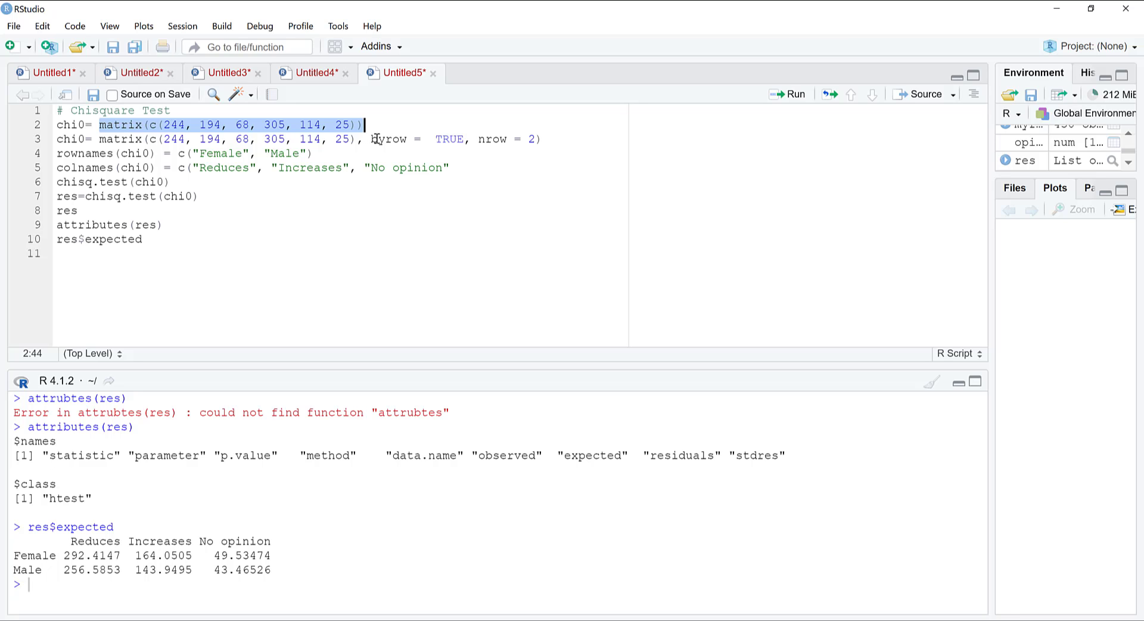
pyautogui.moveTo(371, 139); pyautogui.dragTo(451, 139)
pyautogui.moveTo(533, 139); pyautogui.dragTo(544, 139)
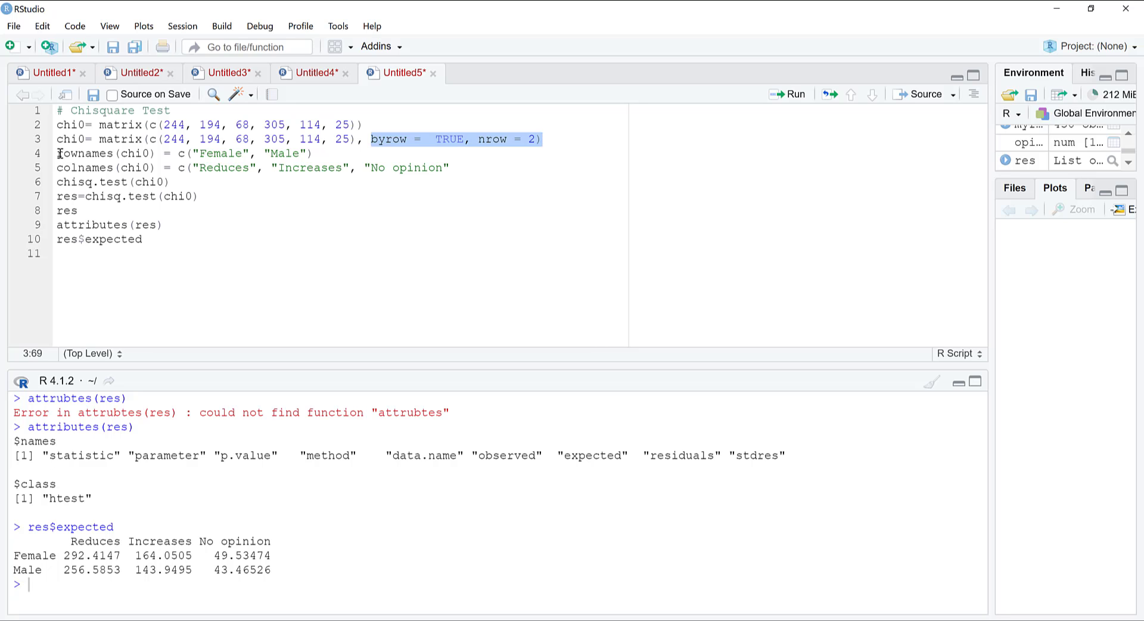
pyautogui.moveTo(59, 153)
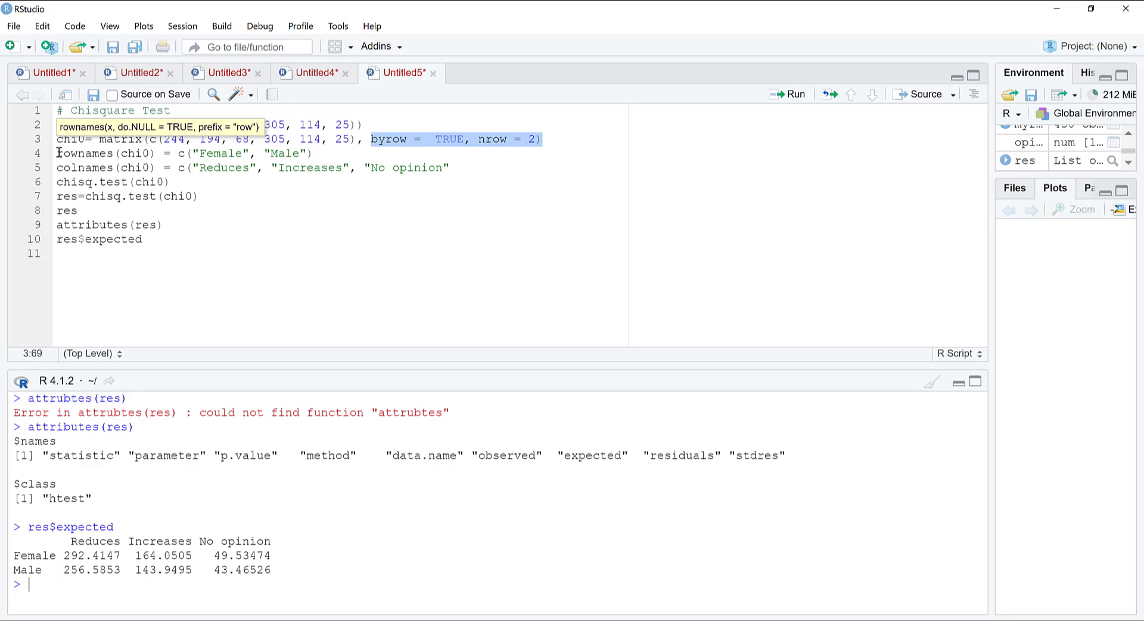
pyautogui.moveTo(57, 153); pyautogui.dragTo(153, 155)
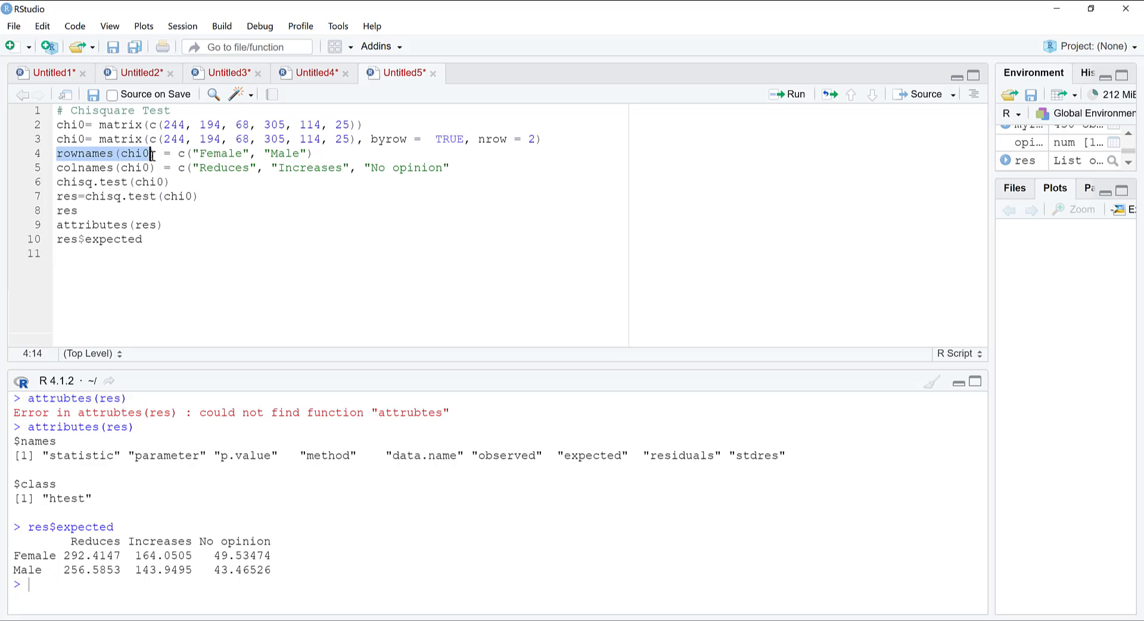
pyautogui.click(58, 182)
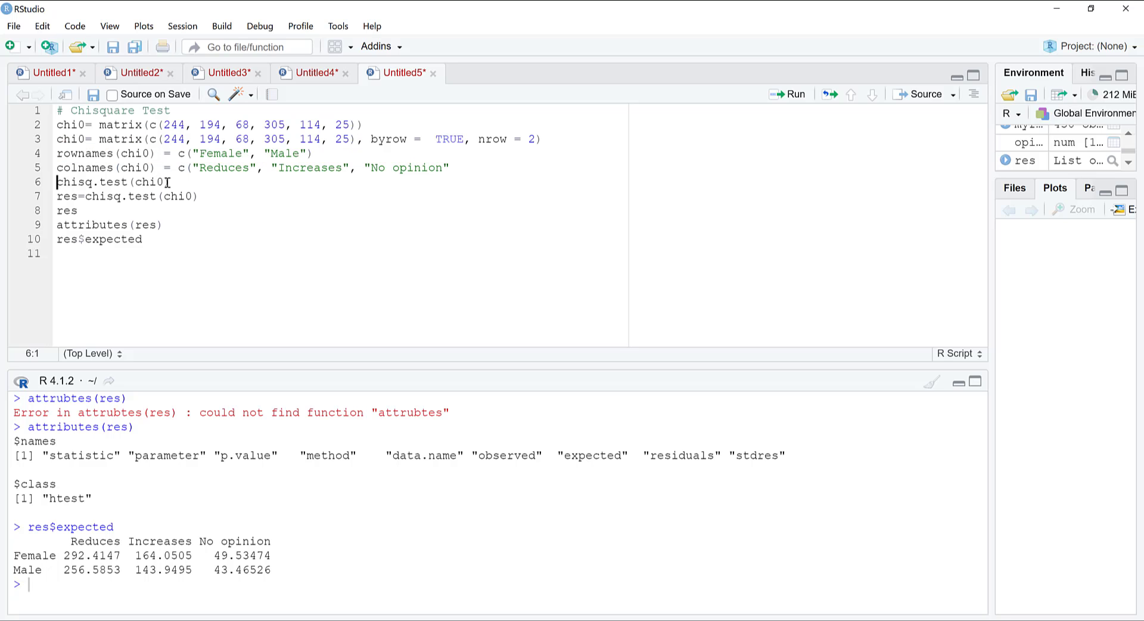
pyautogui.keyDown('shift'); pyautogui.click(167, 182); pyautogui.keyUp('shift')
pyautogui.keyDown('shift'); pyautogui.click(172, 182); pyautogui.keyUp('shift')
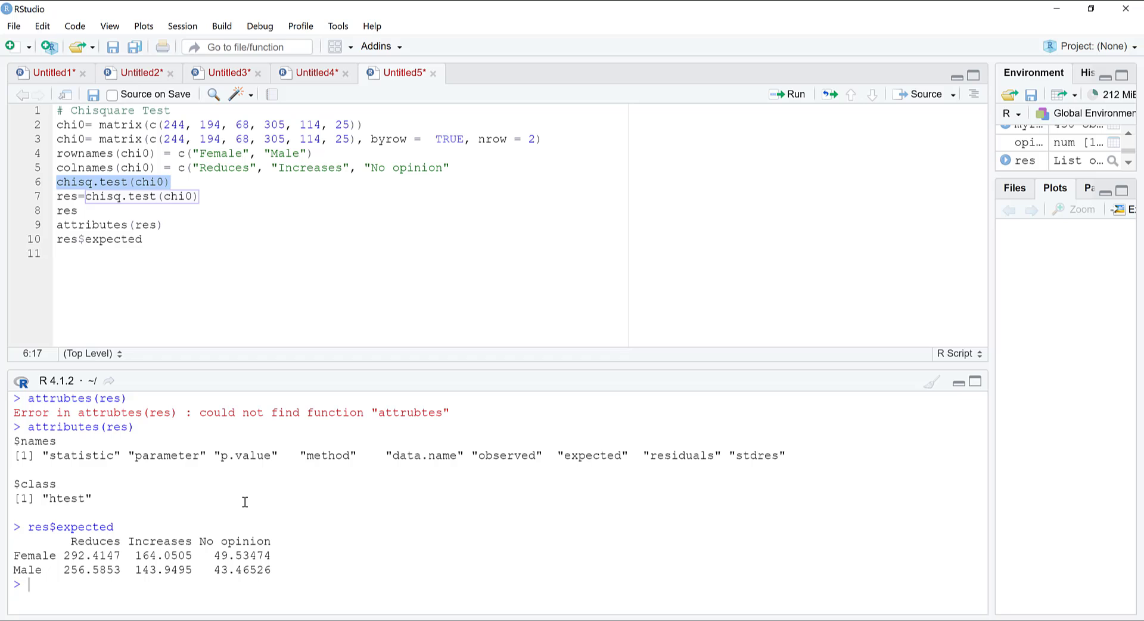
# Switch to the Star War Data workbook in Excel and examine the No., Life and Color columns and the blank Life-by-color table in F1:I3.
pyautogui.hotkey('alt', 'Tab')
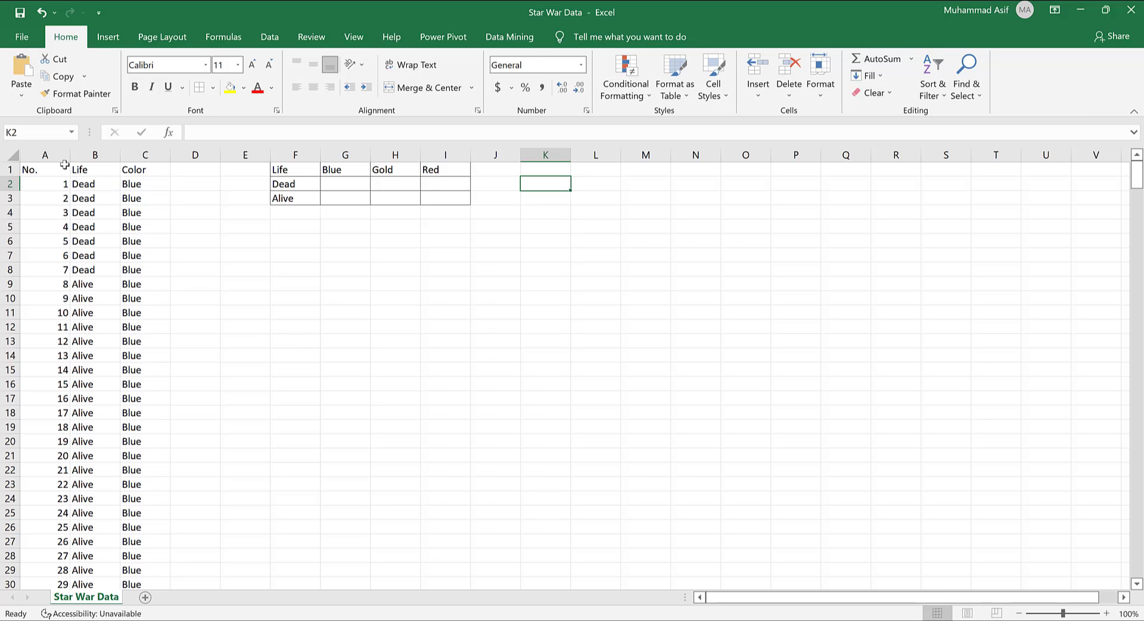
pyautogui.moveTo(131, 151); pyautogui.dragTo(149, 155)
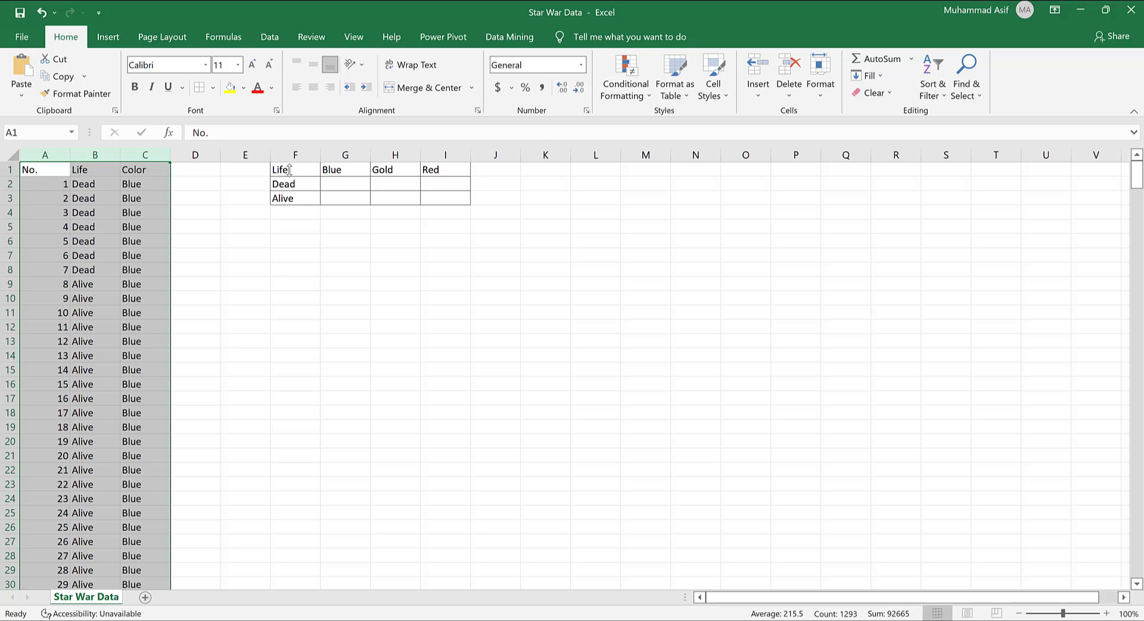
pyautogui.moveTo(290, 173); pyautogui.dragTo(451, 199)
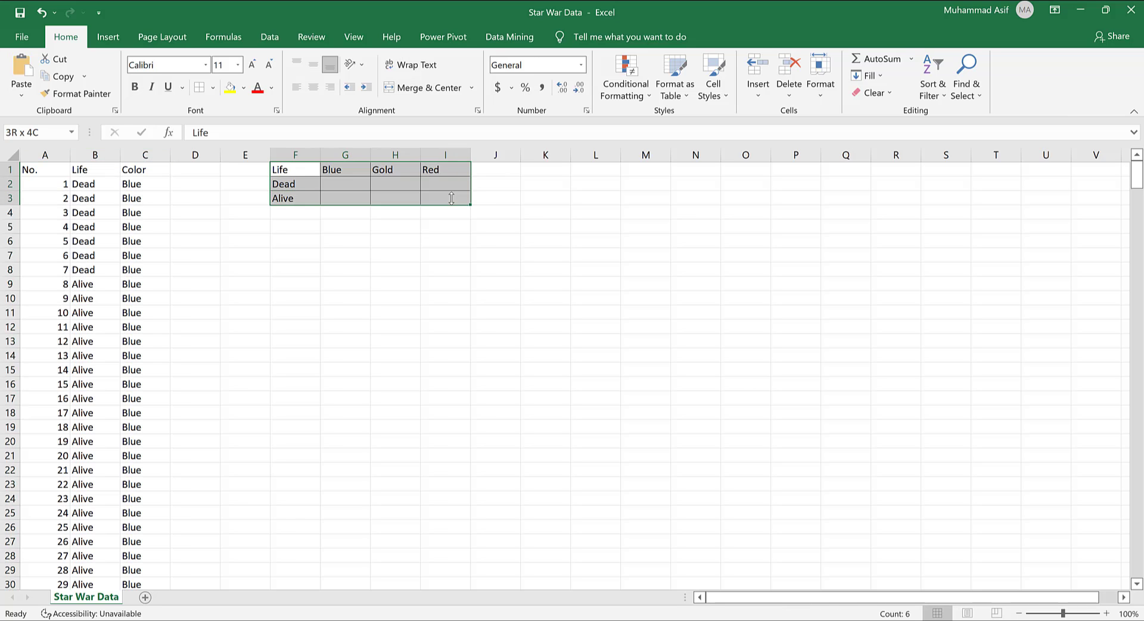
pyautogui.click(363, 280)
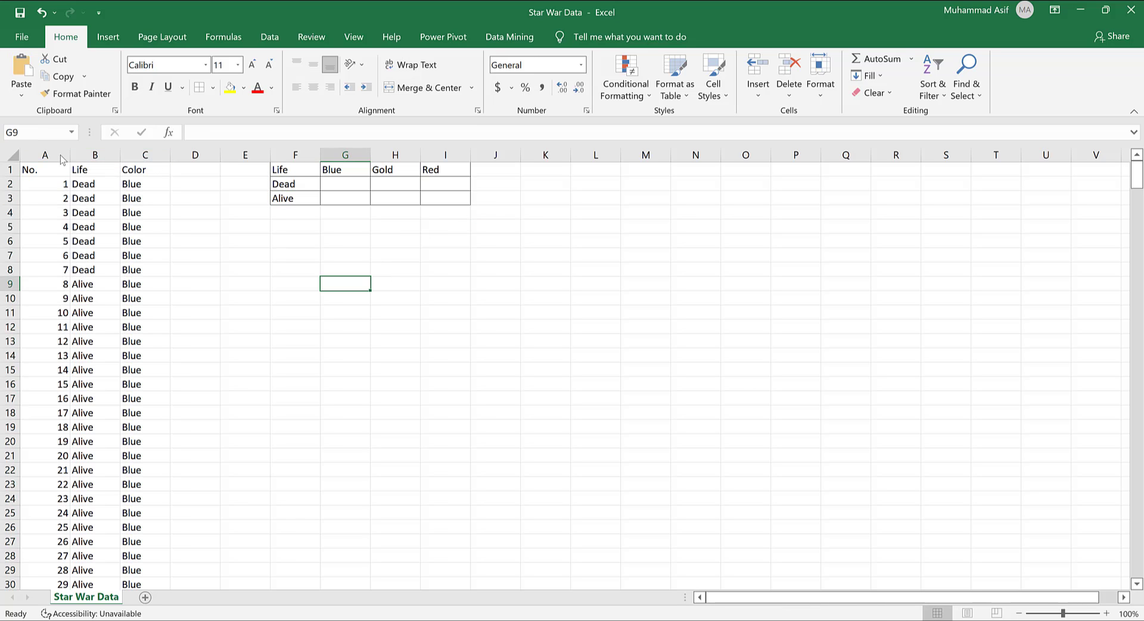
pyautogui.moveTo(57, 155); pyautogui.dragTo(140, 161)
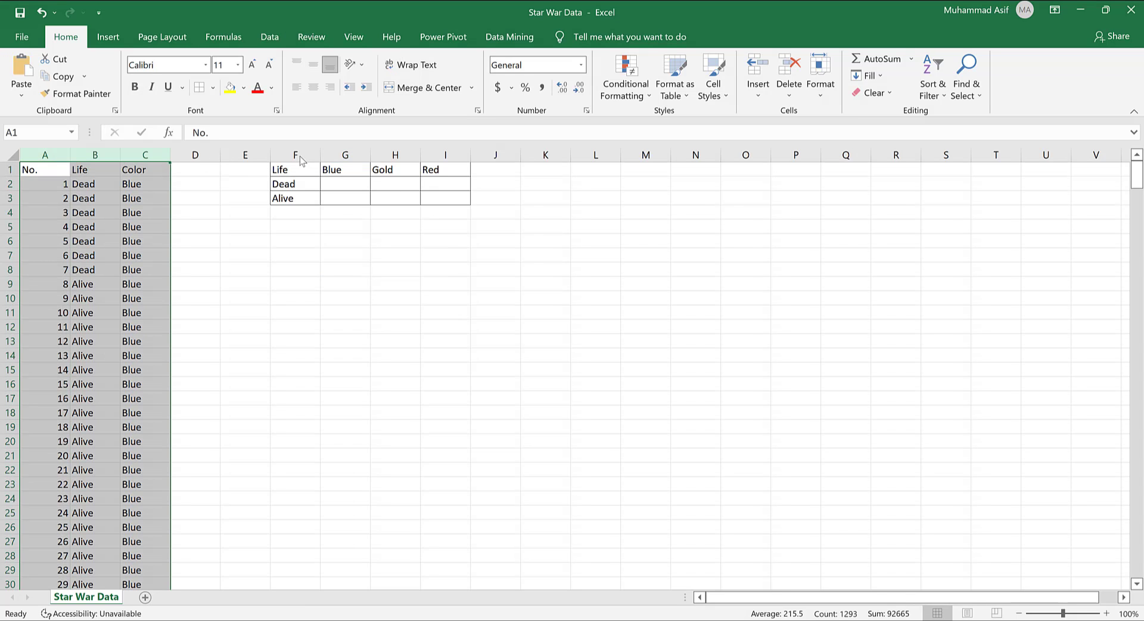
pyautogui.moveTo(296, 155); pyautogui.dragTo(436, 159)
pyautogui.moveTo(444, 167); pyautogui.dragTo(445, 167)
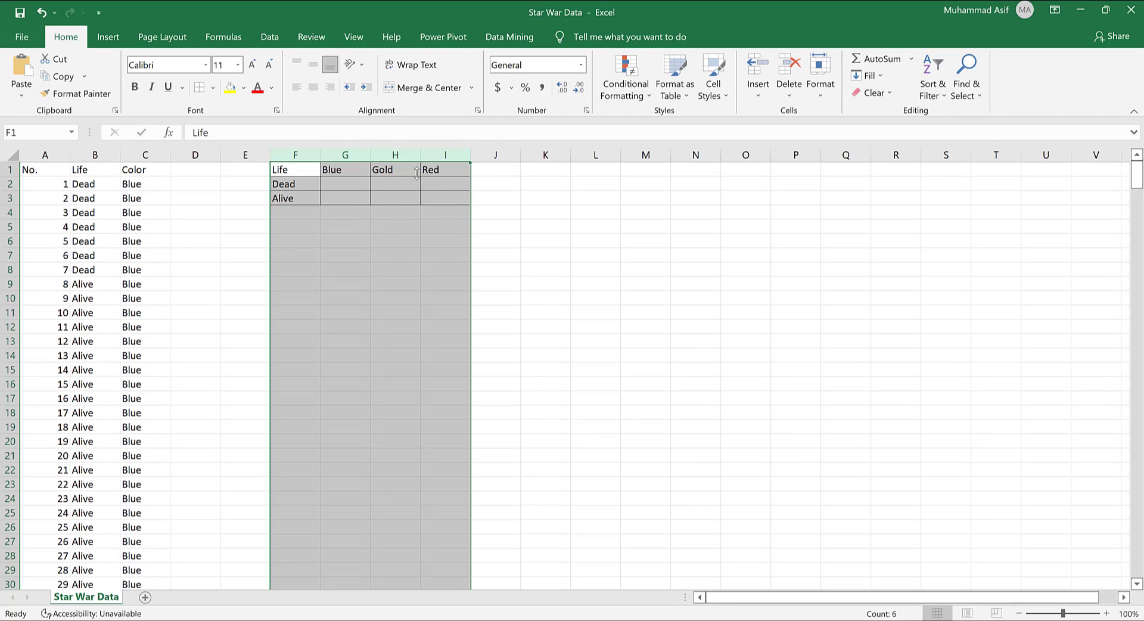
pyautogui.click(251, 216)
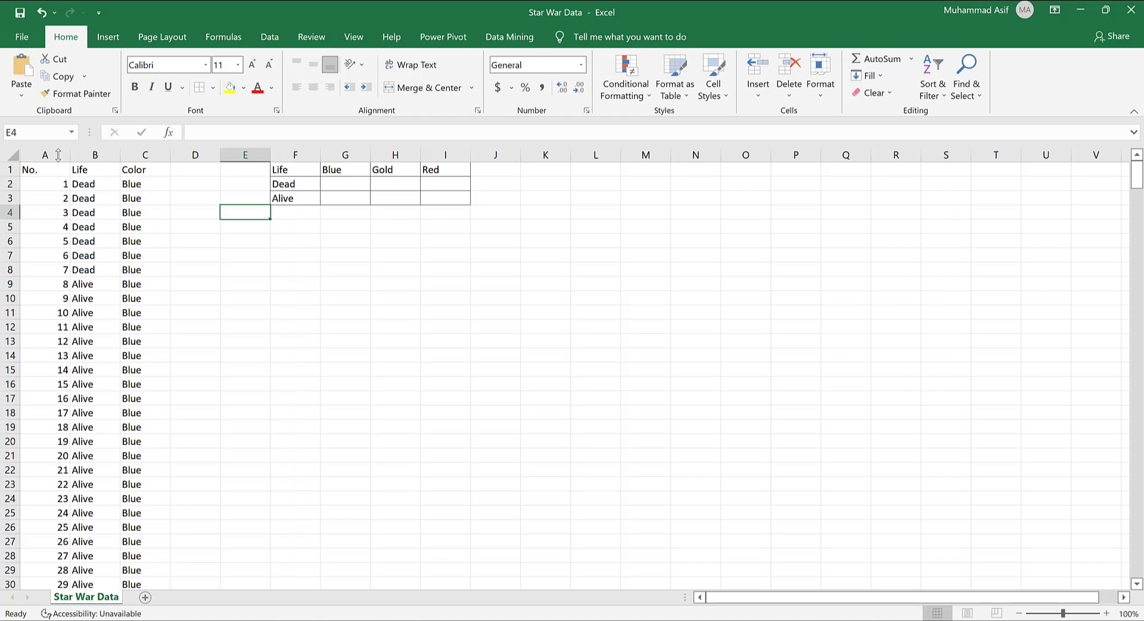
pyautogui.moveTo(44, 154); pyautogui.dragTo(145, 155)
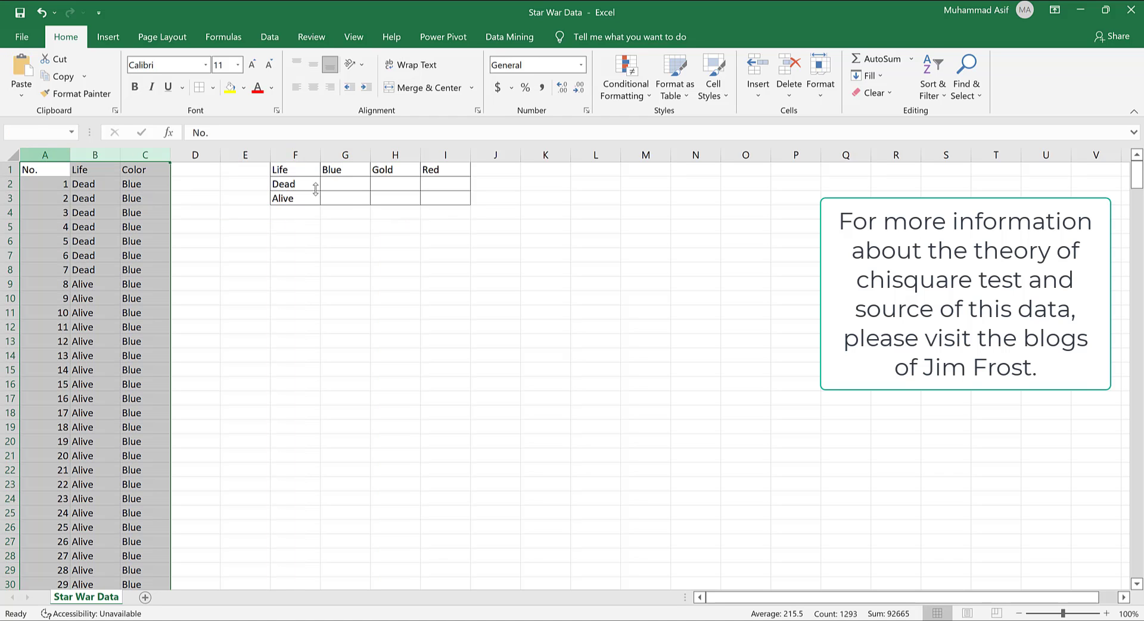
pyautogui.click(431, 240)
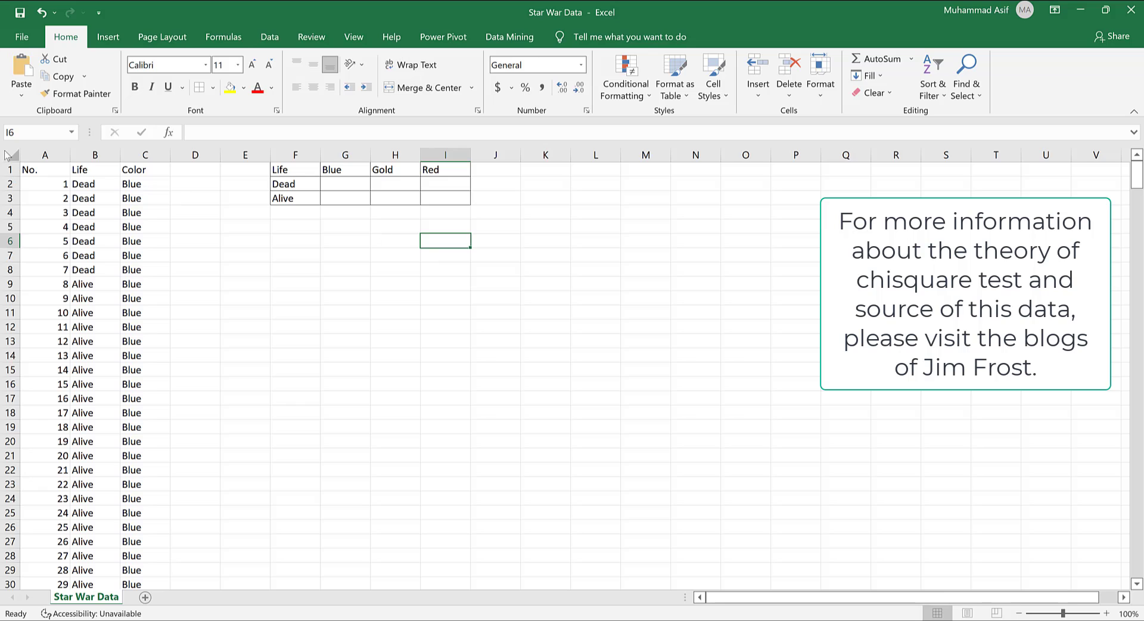
pyautogui.moveTo(45, 156); pyautogui.dragTo(138, 159)
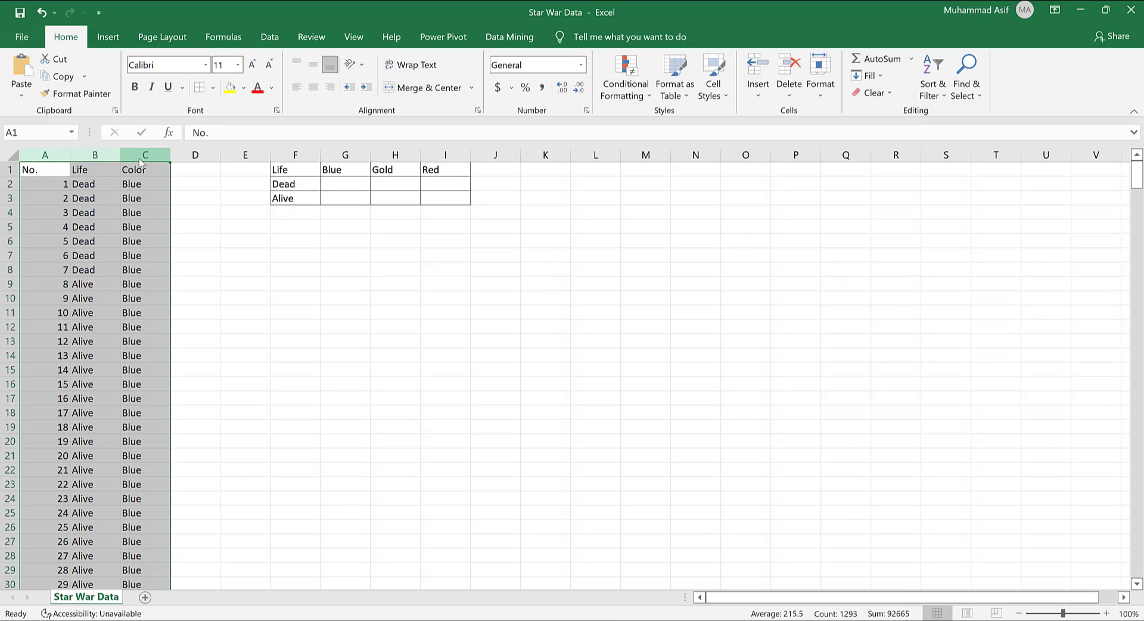
pyautogui.click(410, 298)
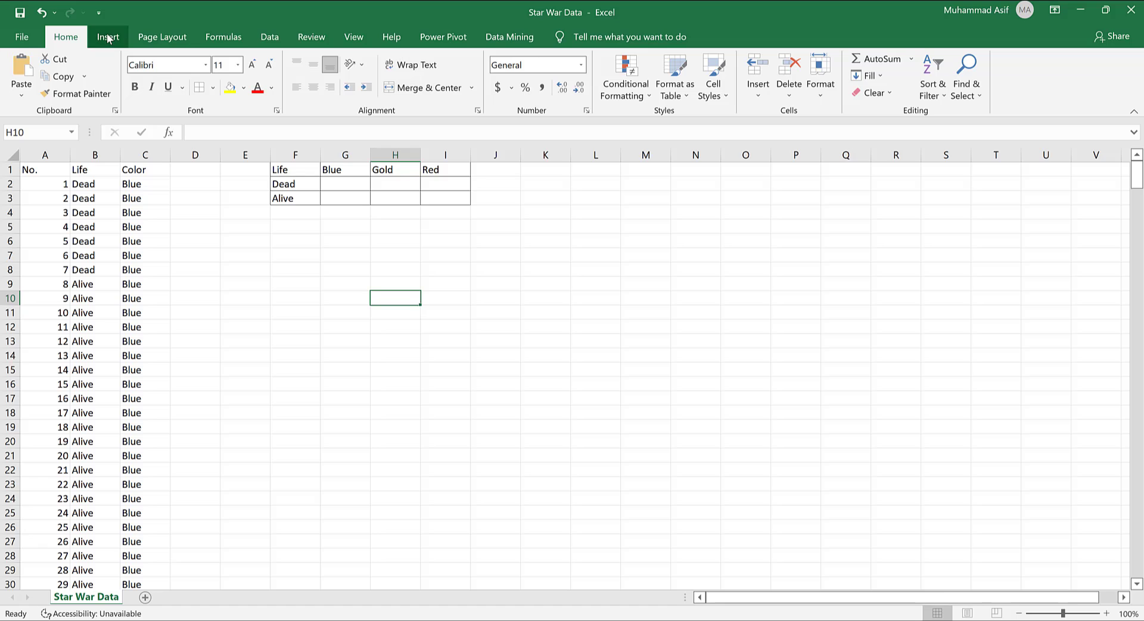
# Insert a PivotTable from 'Star War Data'!$A$1:$C$431 on the existing worksheet at H10.
pyautogui.click(108, 38)
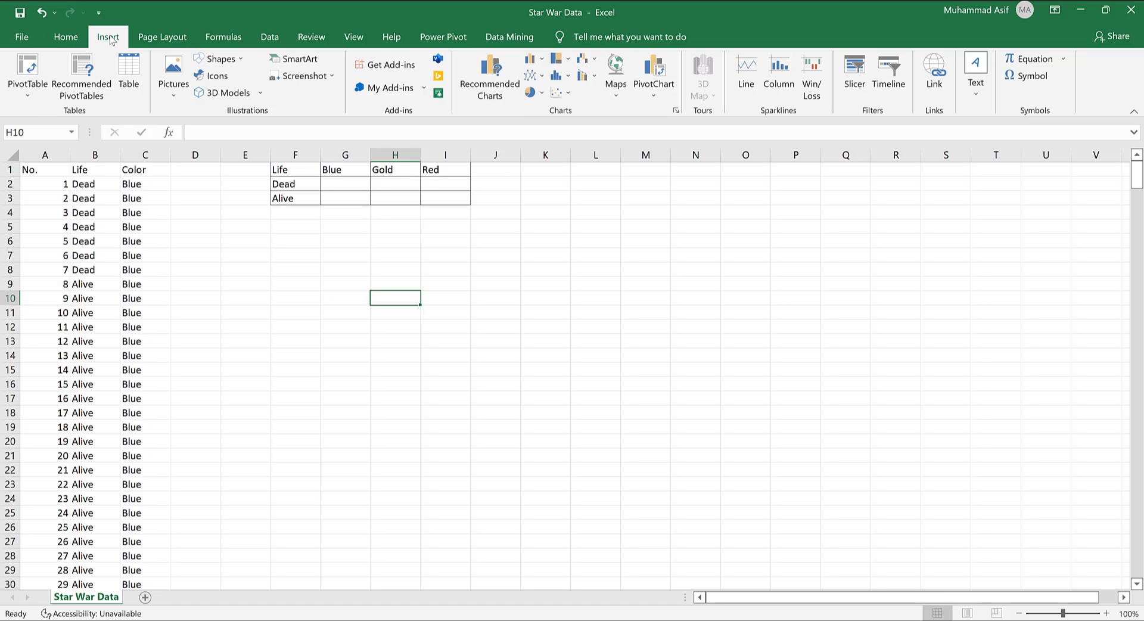
pyautogui.click(28, 70)
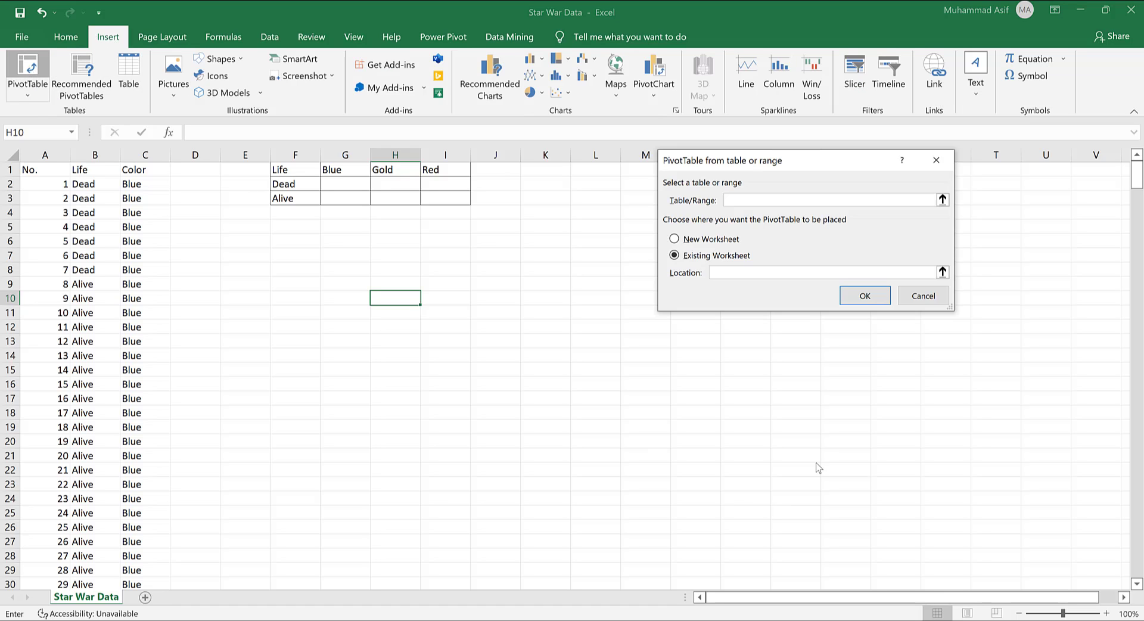
pyautogui.moveTo(705, 157); pyautogui.dragTo(727, 395)
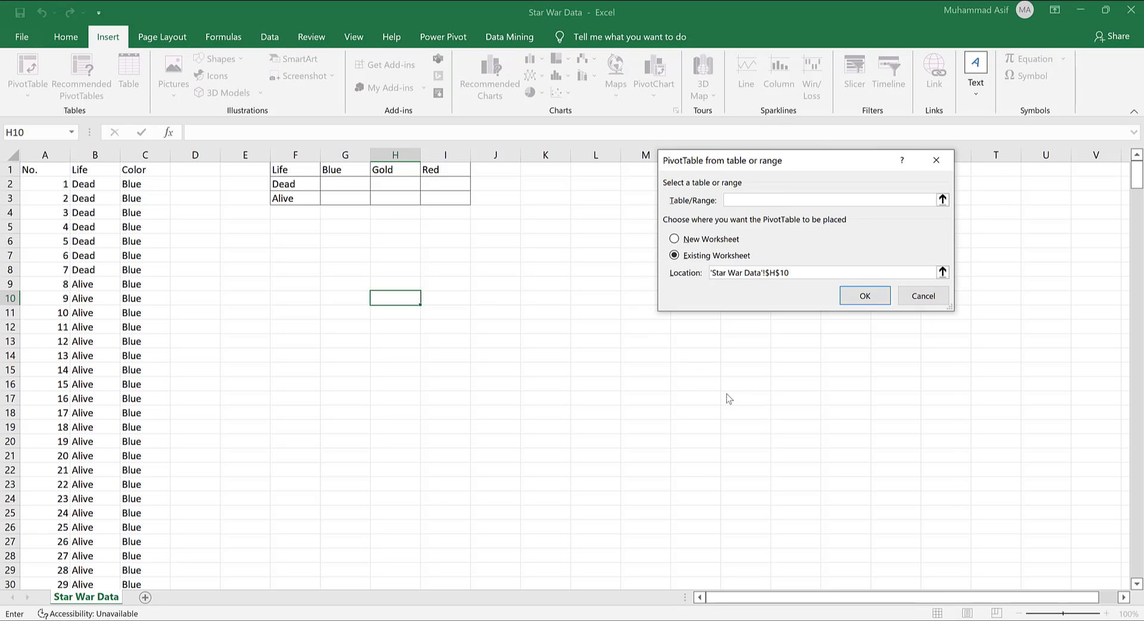
pyautogui.moveTo(775, 357); pyautogui.dragTo(767, 352)
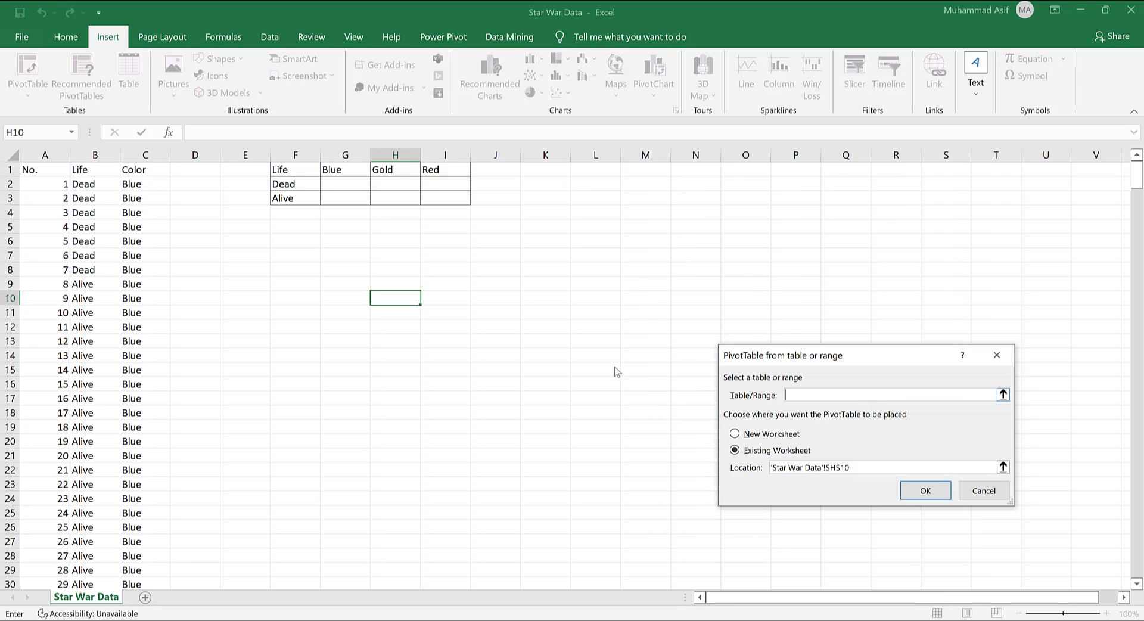
pyautogui.click(32, 173)
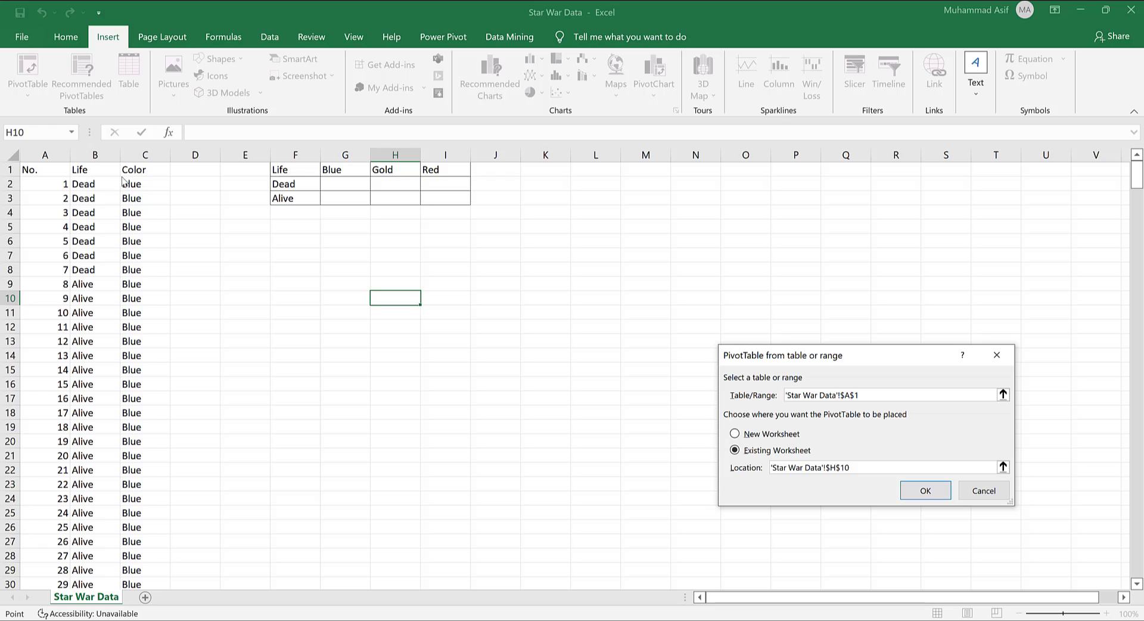
pyautogui.keyDown('shift'); pyautogui.click(156, 174); pyautogui.keyUp('shift')
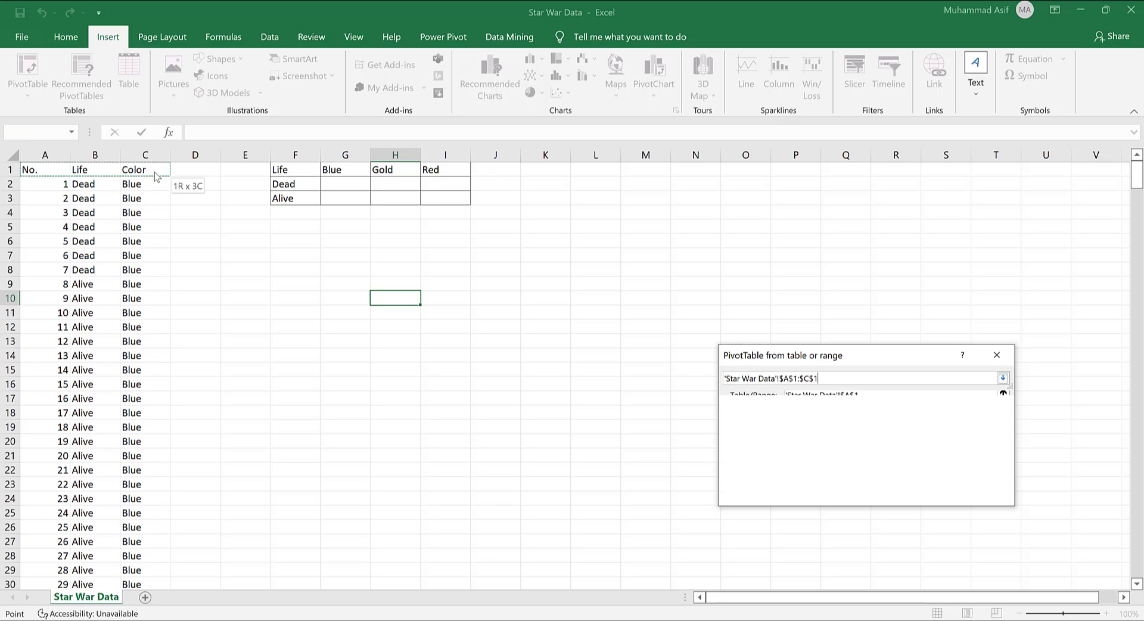
pyautogui.hotkey('ctrl', 'shift', 'Down')
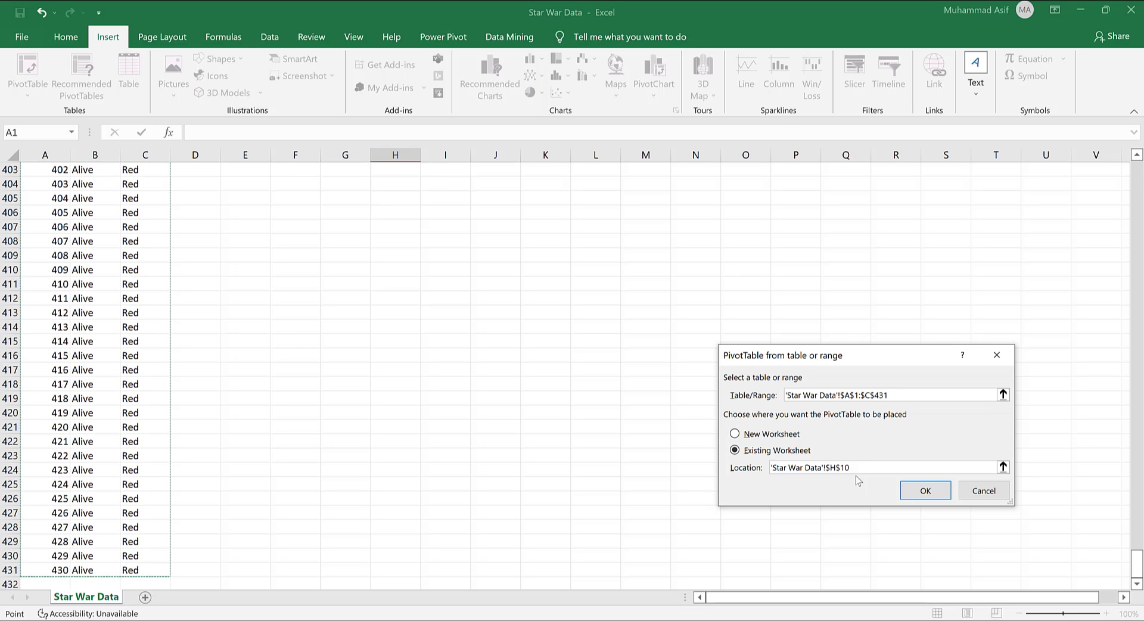
pyautogui.click(859, 467)
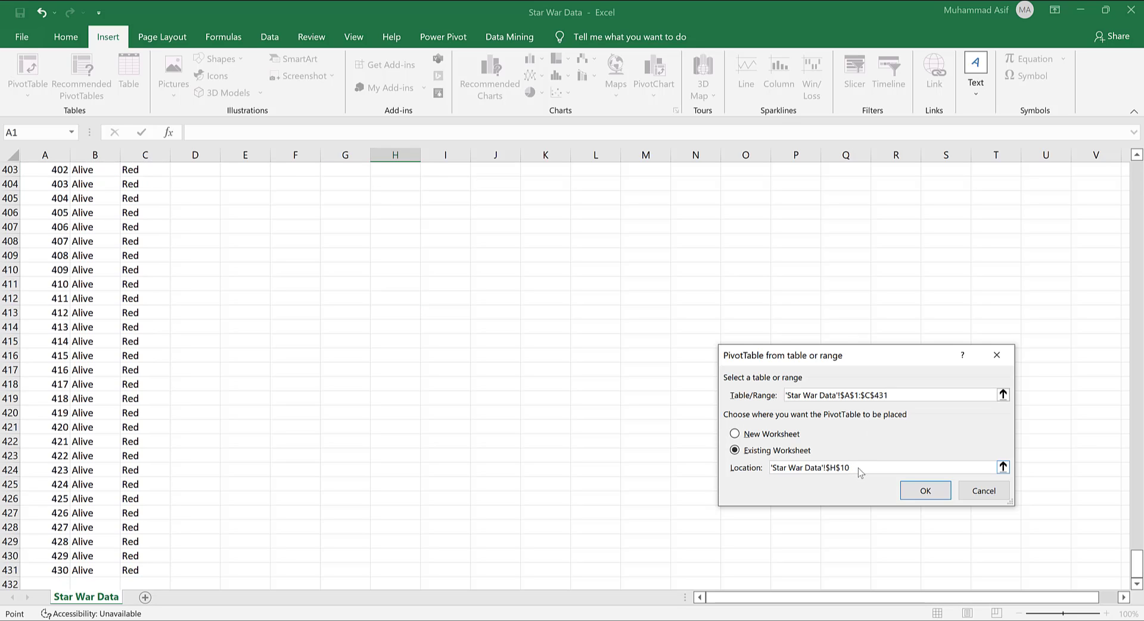
pyautogui.click(924, 490)
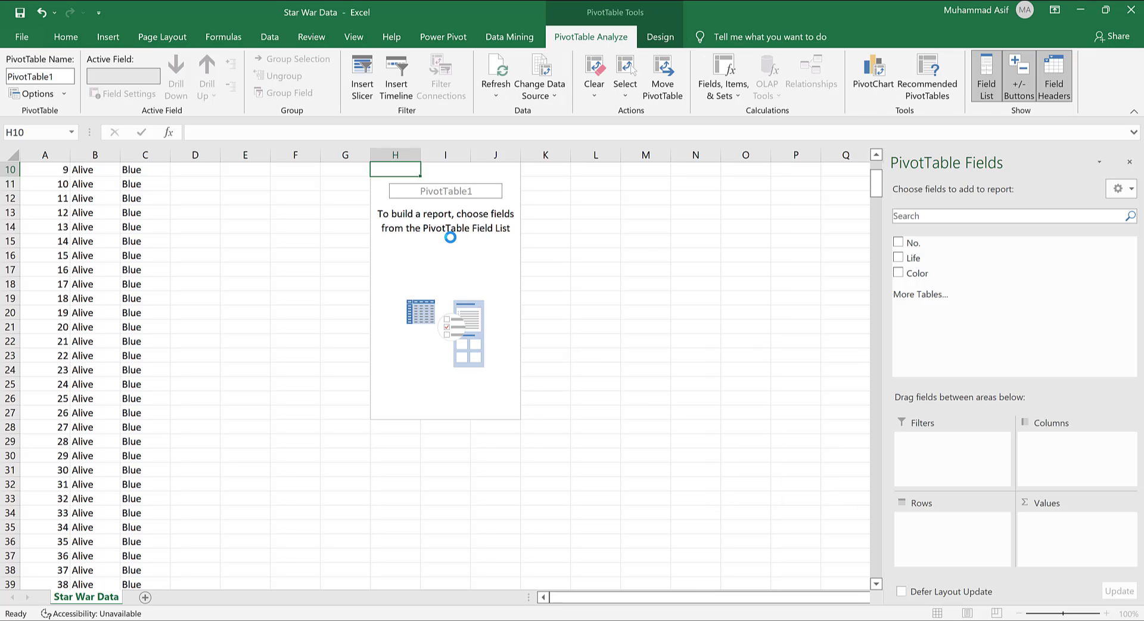
pyautogui.click(450, 238)
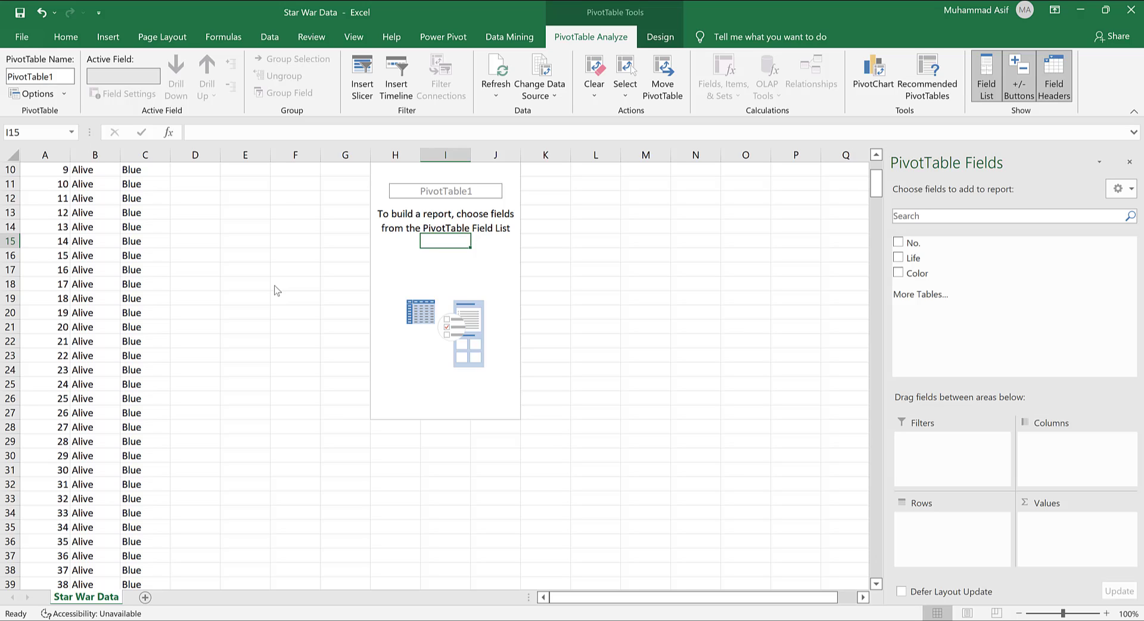
pyautogui.scroll(3, 275, 291)
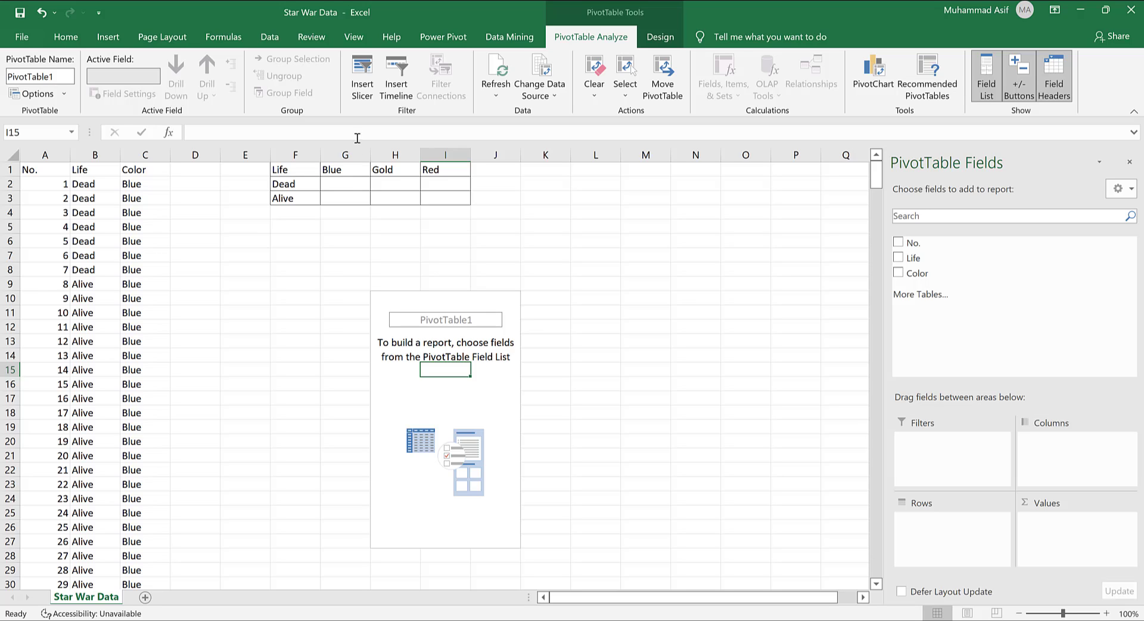
# Build the PivotTable with Color above Life as row fields and Count of Life as the values.
pyautogui.click(299, 156)
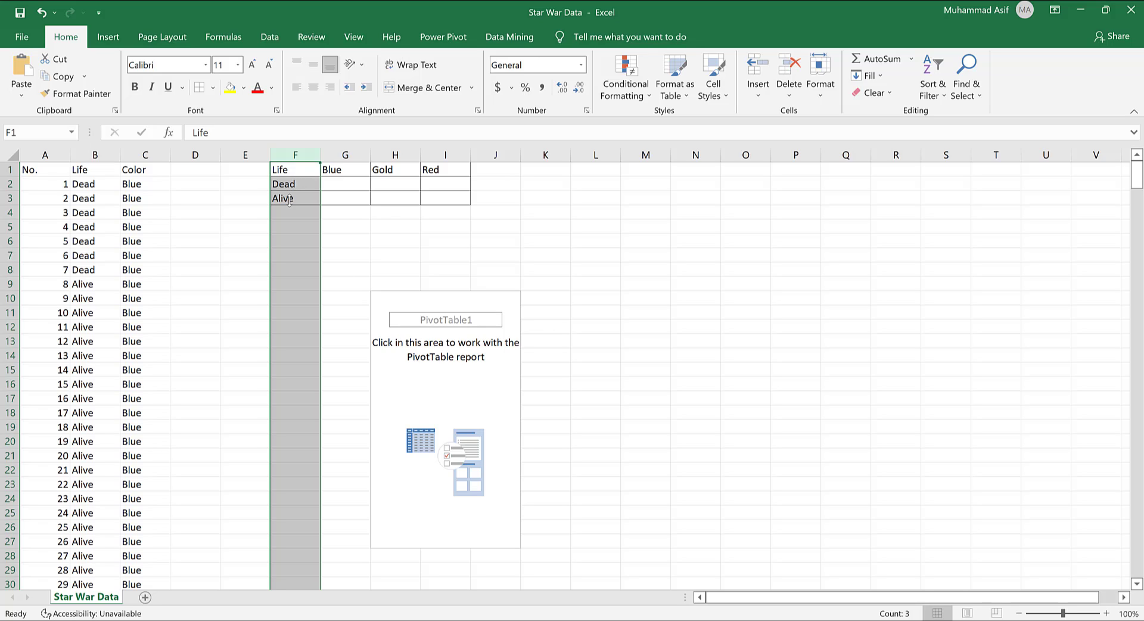
pyautogui.moveTo(288, 172); pyautogui.dragTo(445, 169)
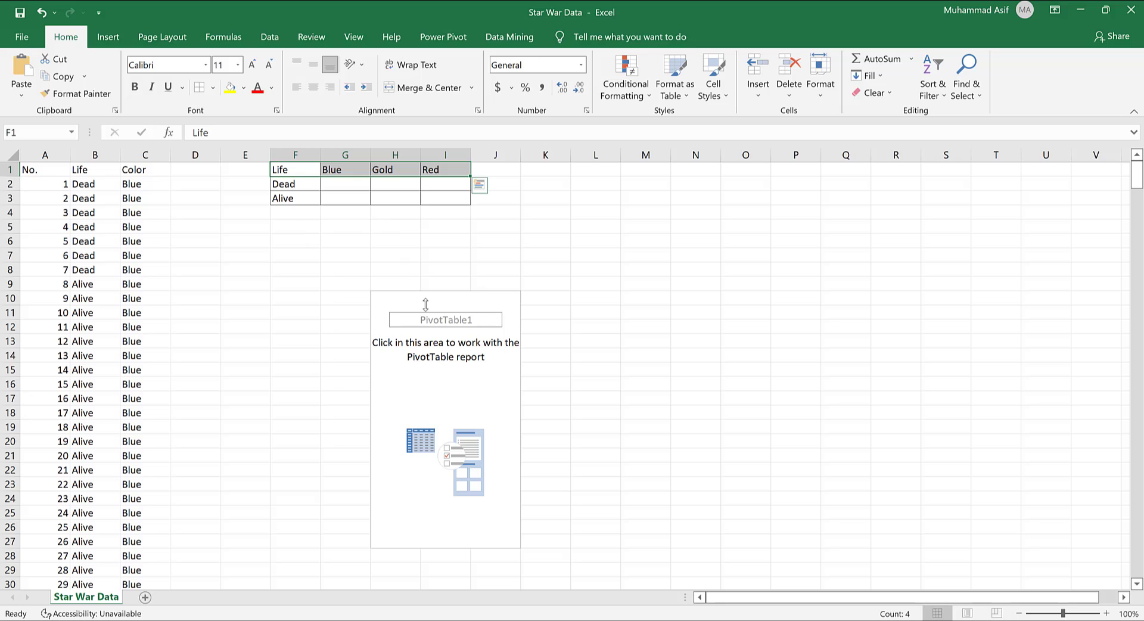
pyautogui.click(414, 392)
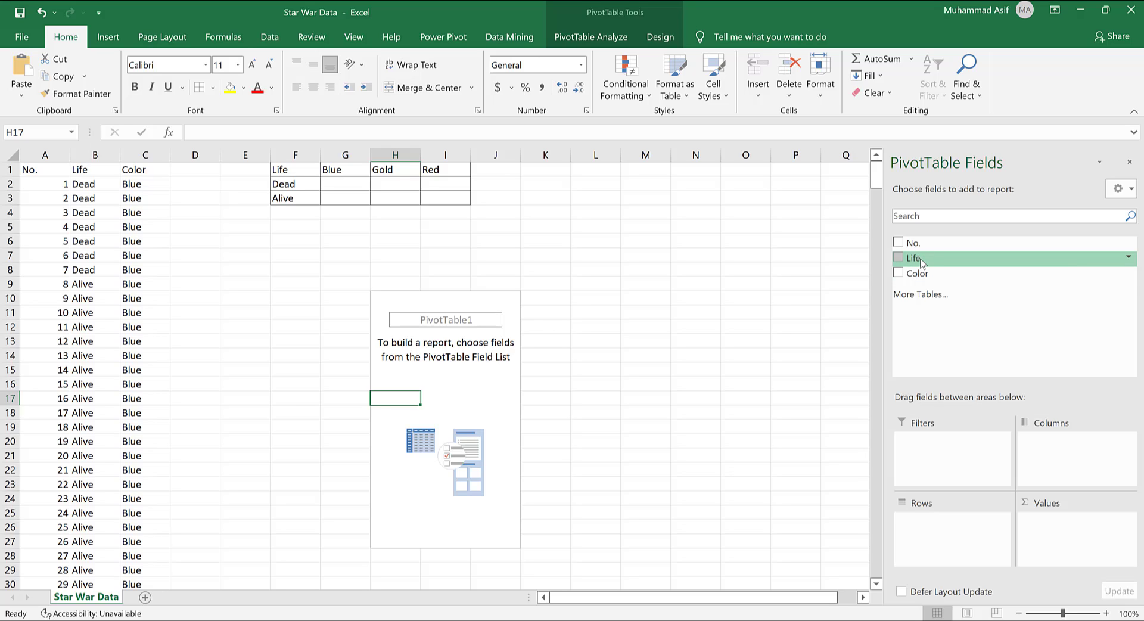
pyautogui.moveTo(921, 263); pyautogui.dragTo(948, 530)
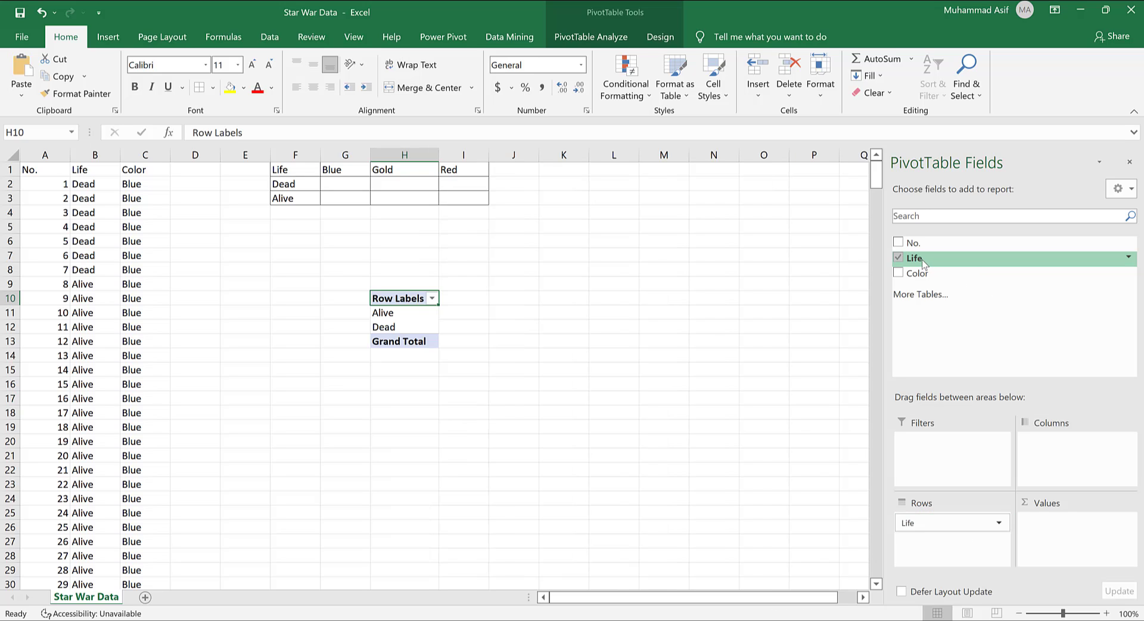
pyautogui.moveTo(924, 264); pyautogui.dragTo(1069, 534)
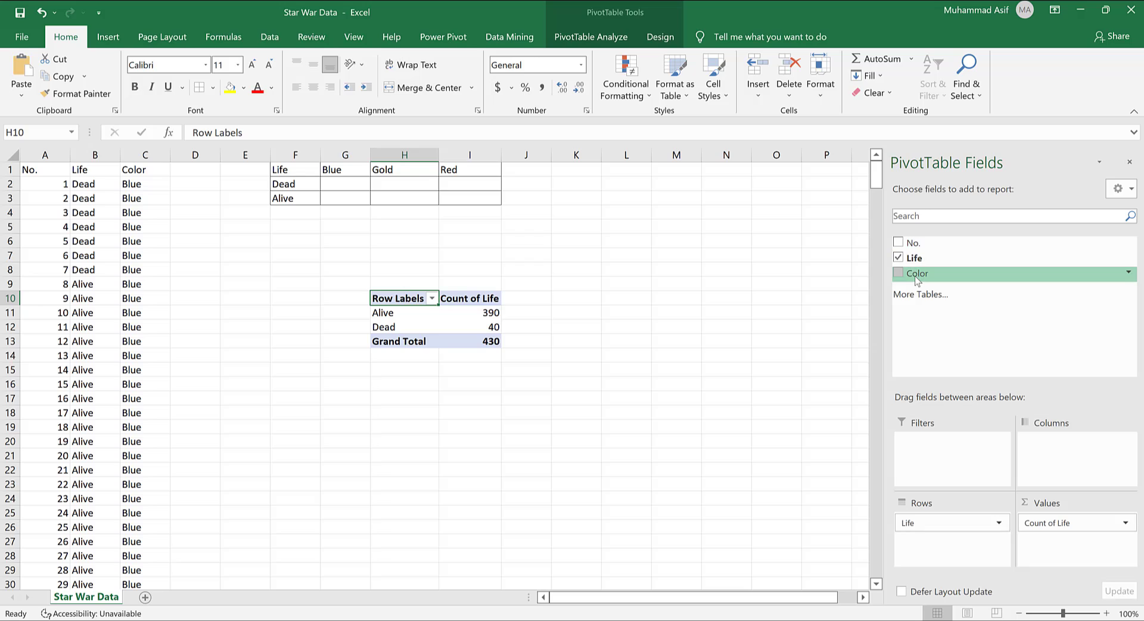
pyautogui.moveTo(917, 277); pyautogui.dragTo(964, 553)
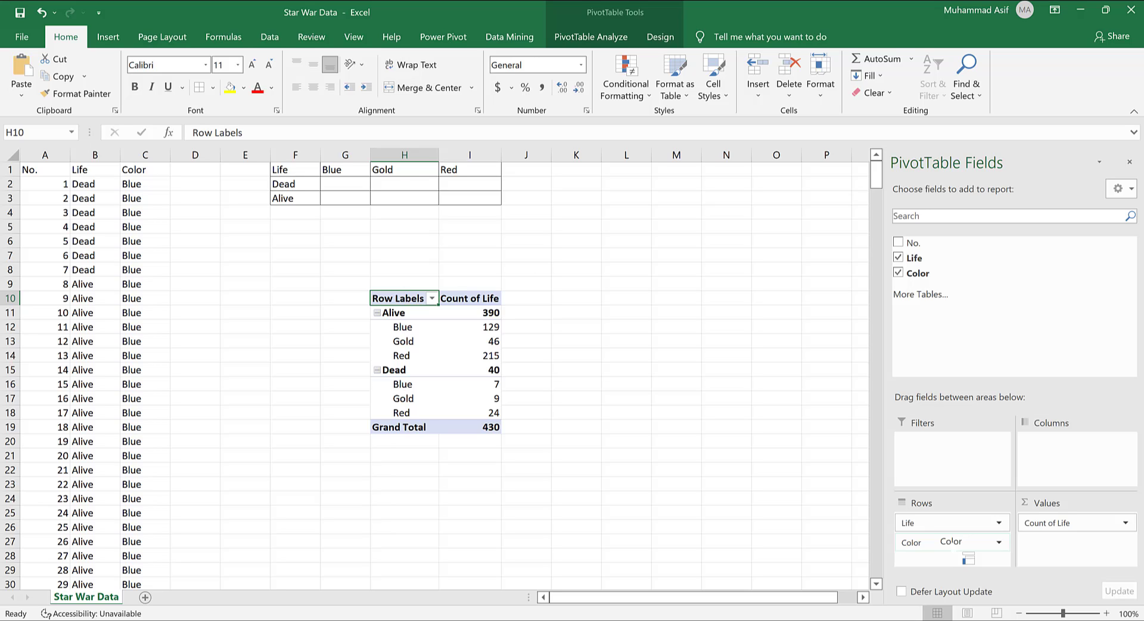
pyautogui.moveTo(965, 555); pyautogui.dragTo(923, 544)
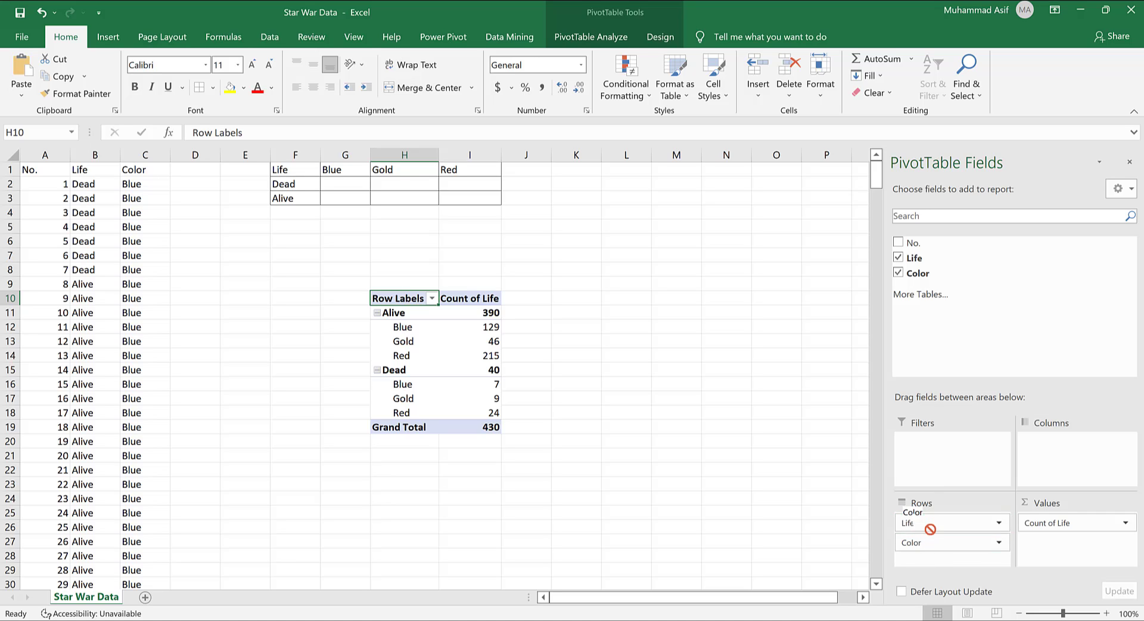
pyautogui.moveTo(921, 547); pyautogui.dragTo(935, 529)
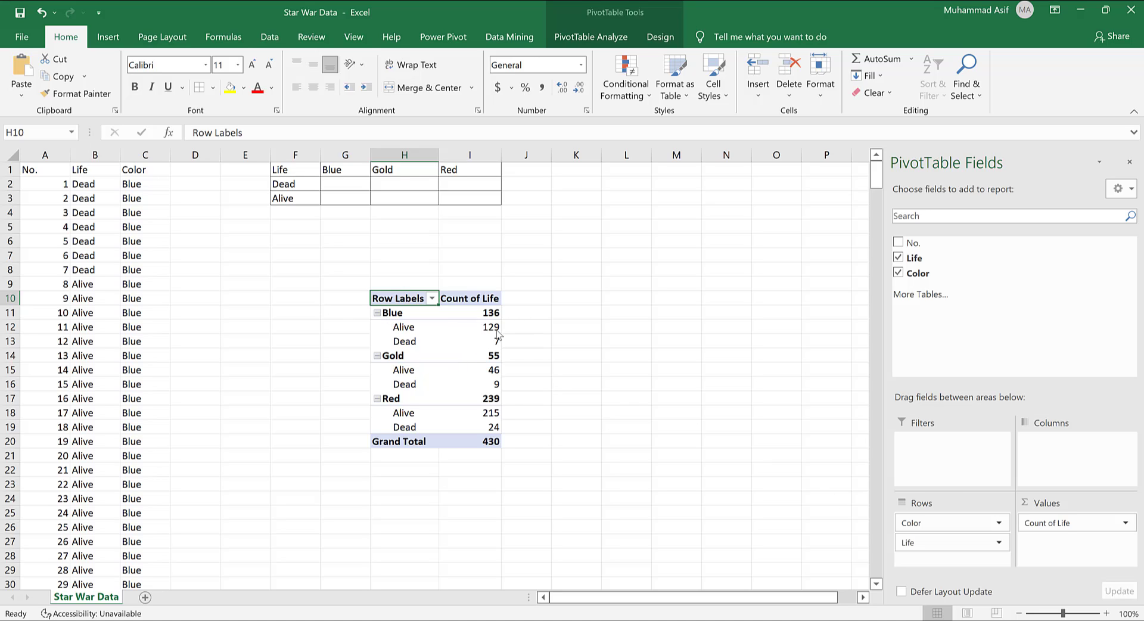
# Fill the Blue column of the Life-by-color table with 129 for Alive and 7 for Dead.
pyautogui.click(343, 199)
pyautogui.write('1')
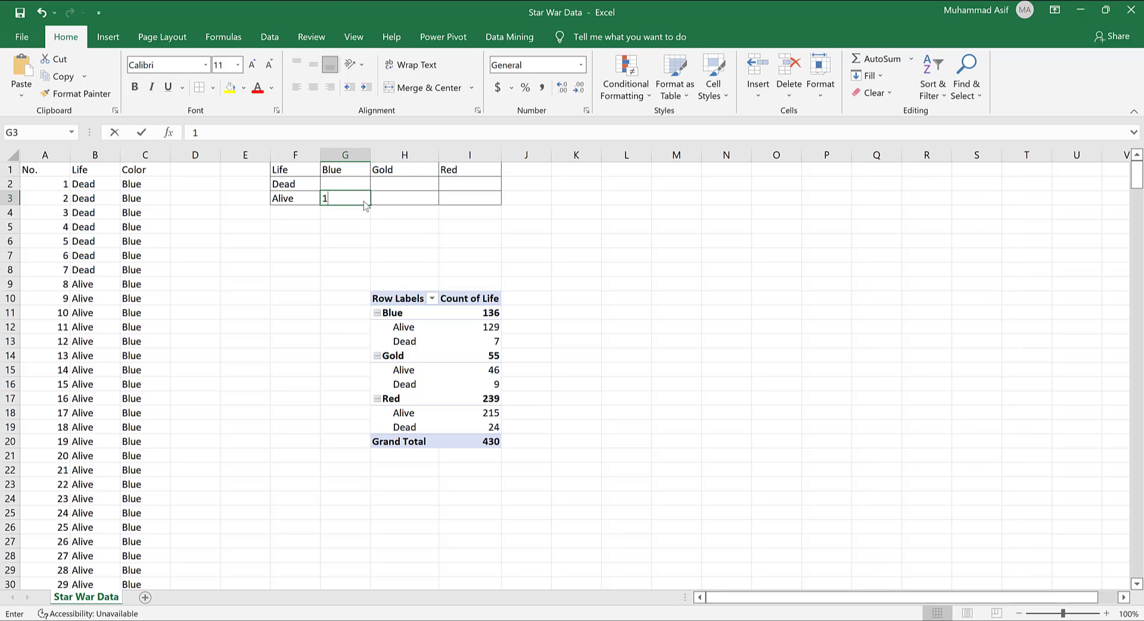
pyautogui.write('29')
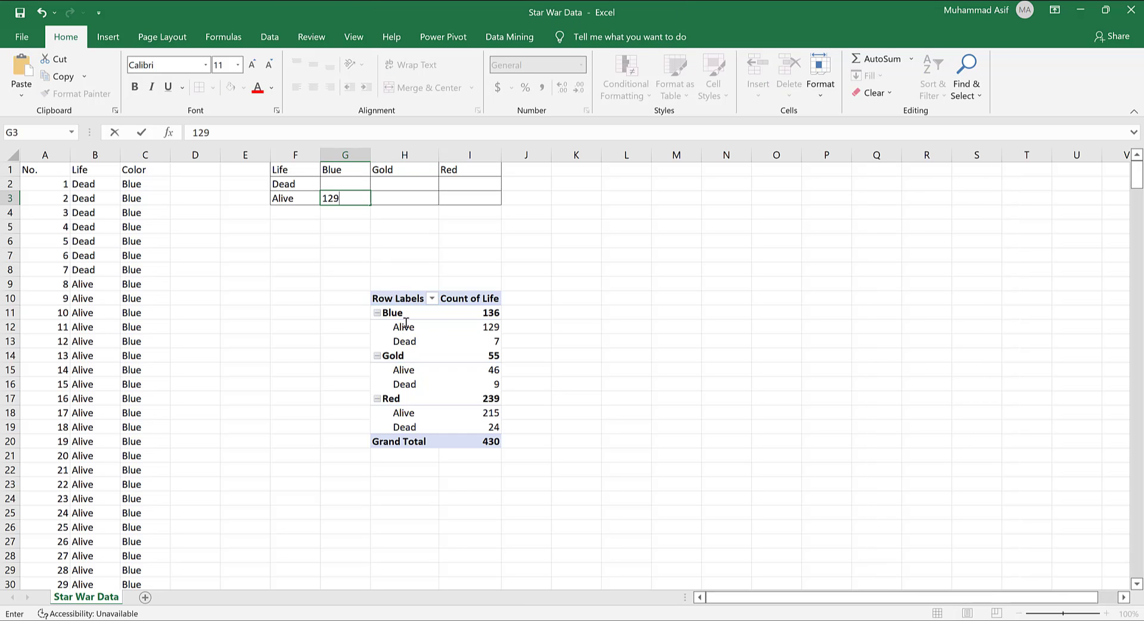
pyautogui.click(334, 183)
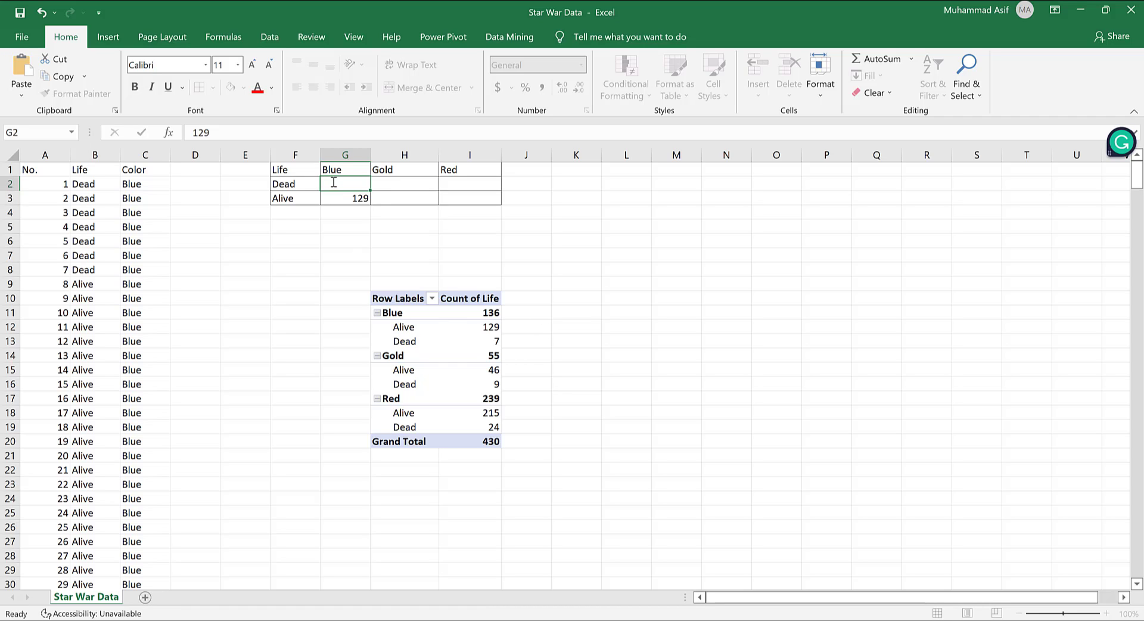
pyautogui.write('7')
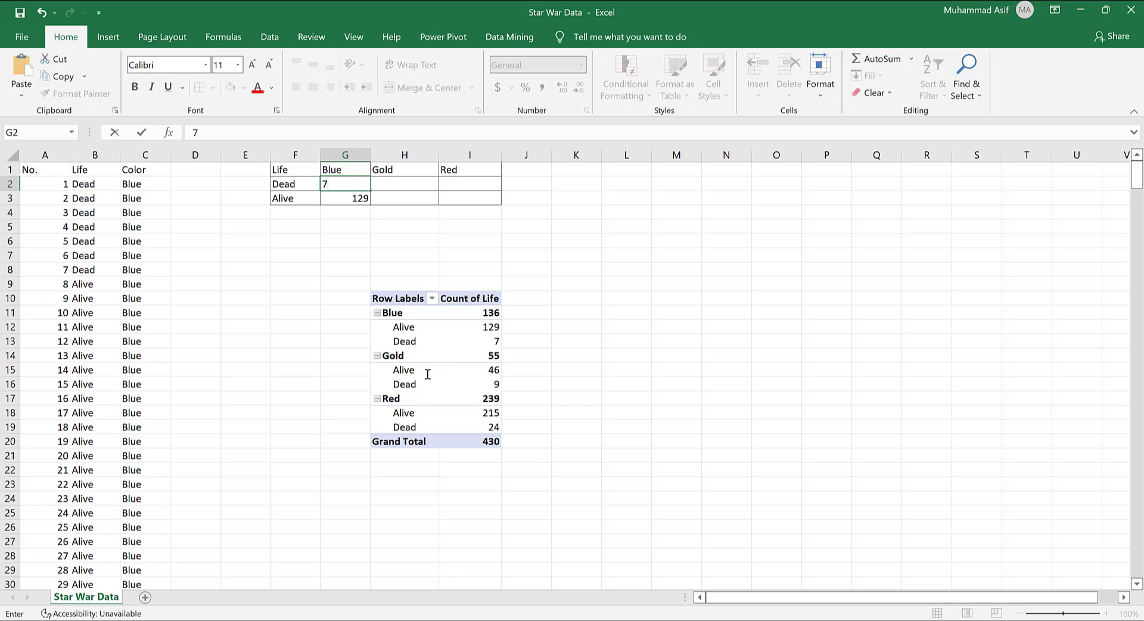
pyautogui.click(415, 198)
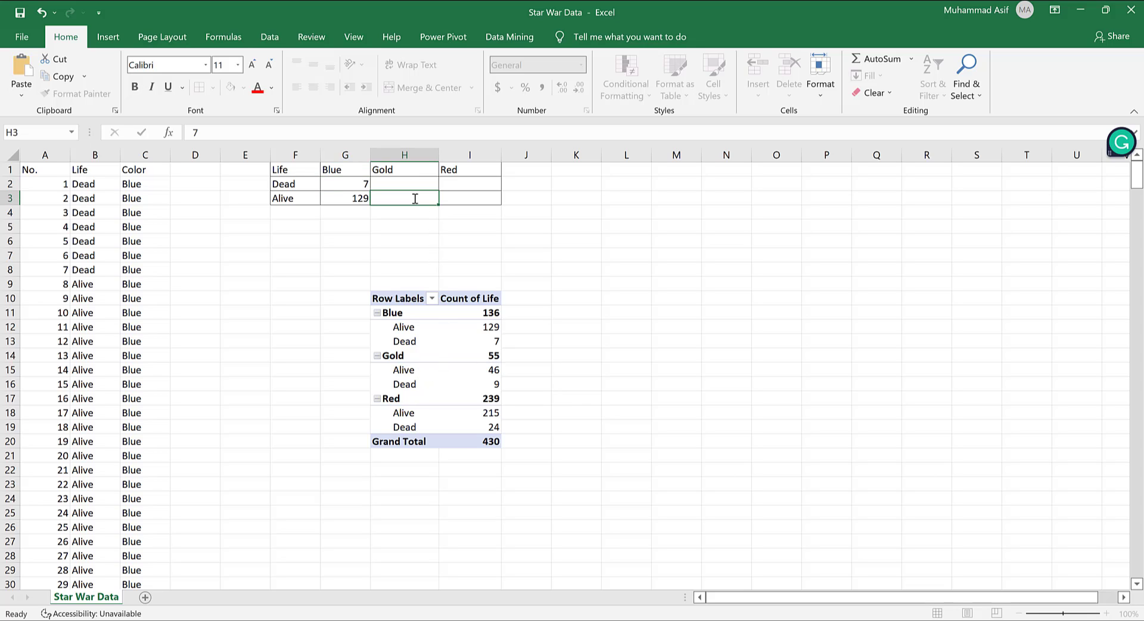
# Fill the Gold column of the Life-by-color table with 46 for Alive and 9 for Dead.
pyautogui.write('46')
pyautogui.press('Up')
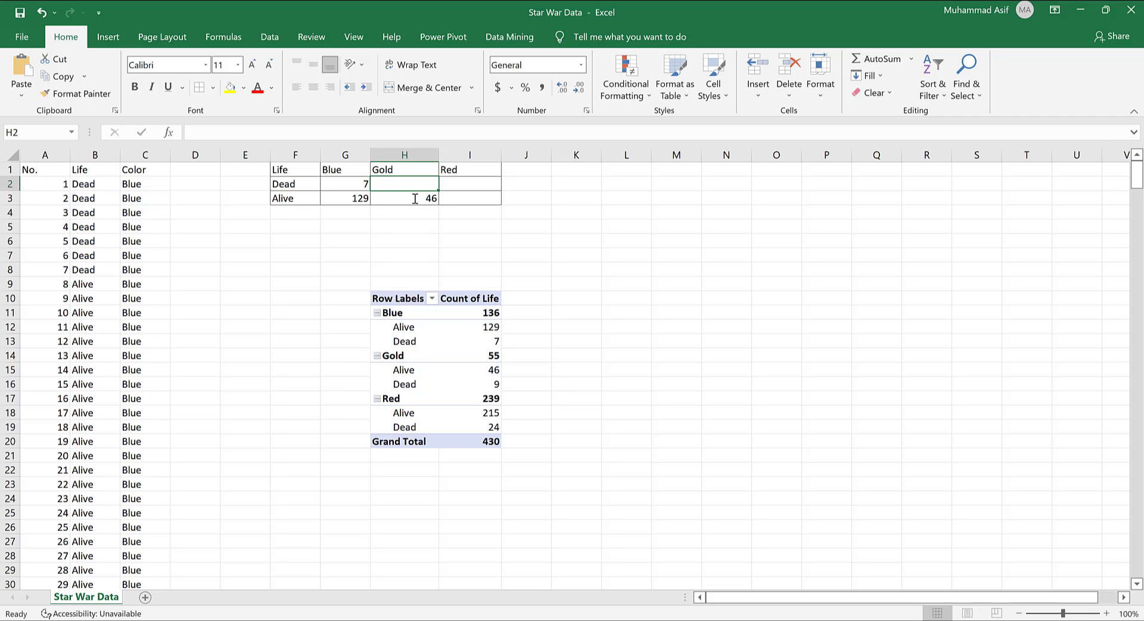
pyautogui.write('9')
pyautogui.press('Right')
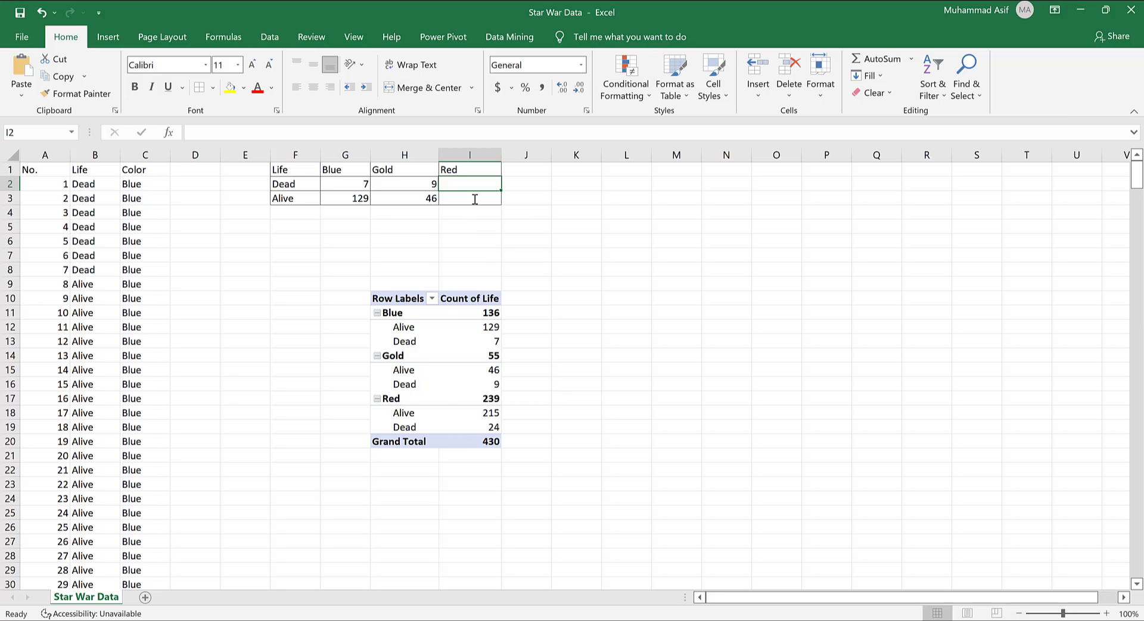
# Fill the Red column of the Life-by-color table with 24 for Dead and 215 for Alive.
pyautogui.write('2')
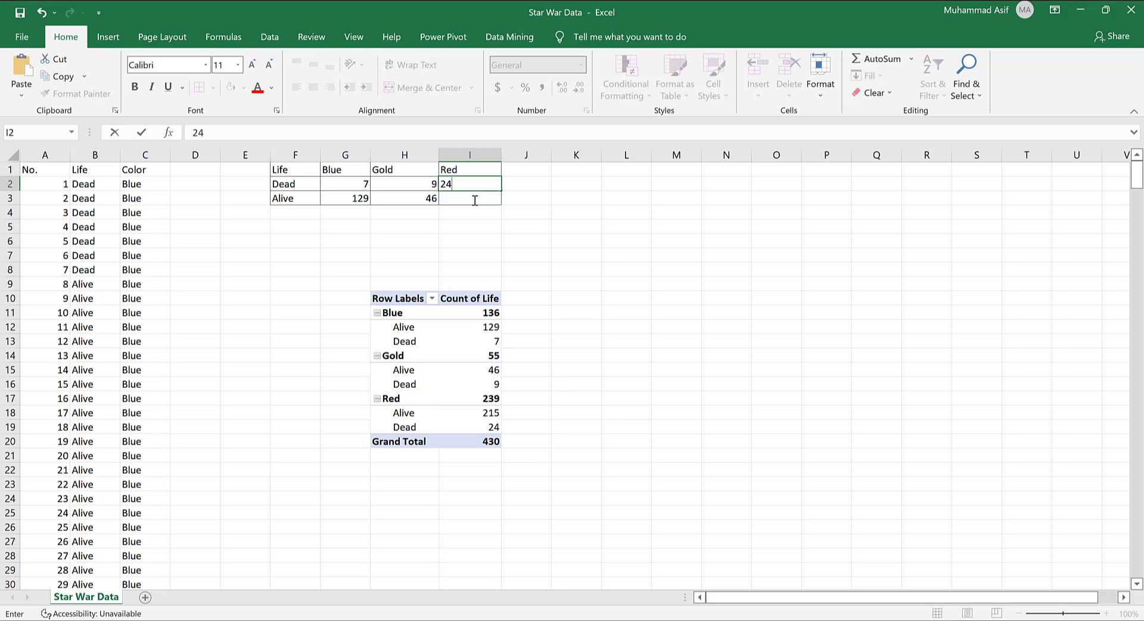
pyautogui.write('4')
pyautogui.press('Return')
pyautogui.press('Left')
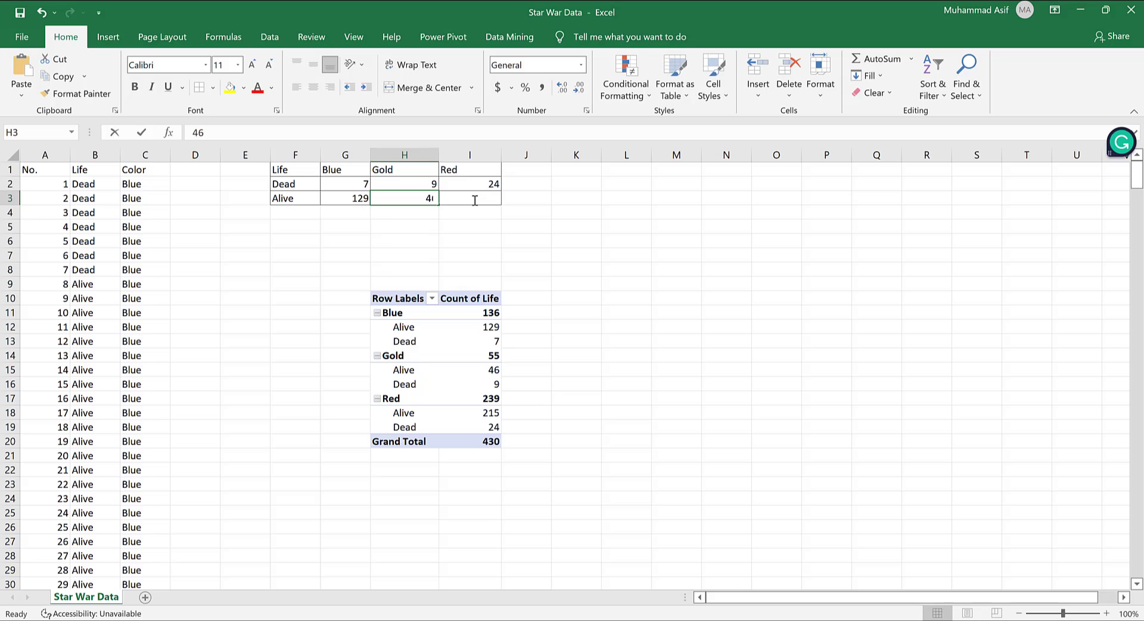
pyautogui.write('215')
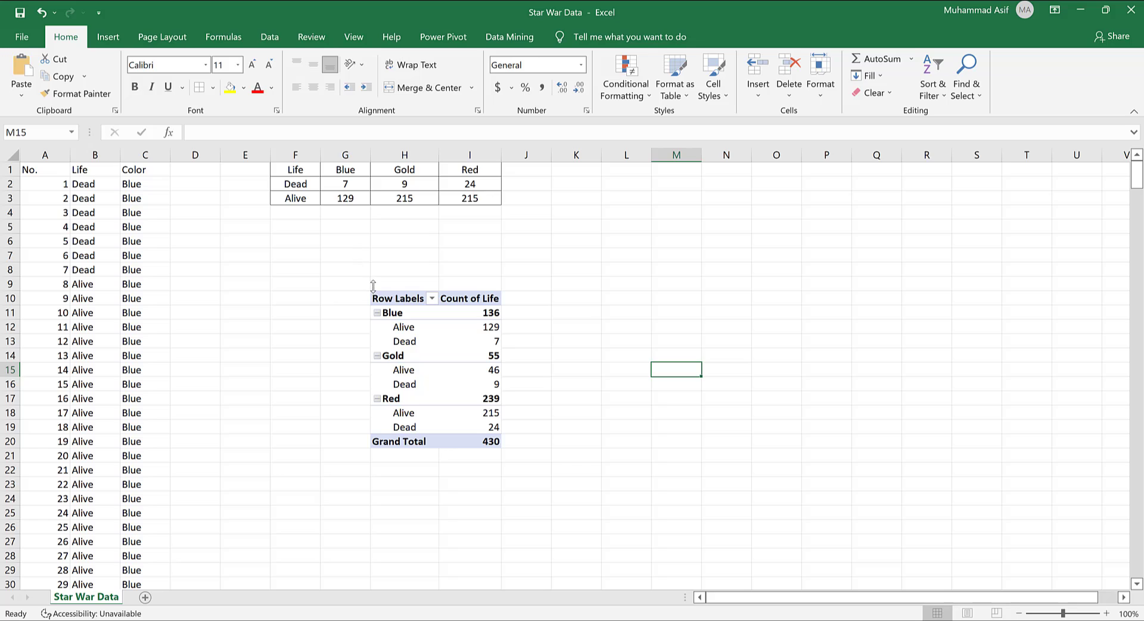
# Clear everything in G8:J21 to remove the PivotTable from the sheet.
pyautogui.moveTo(357, 269); pyautogui.dragTo(540, 457)
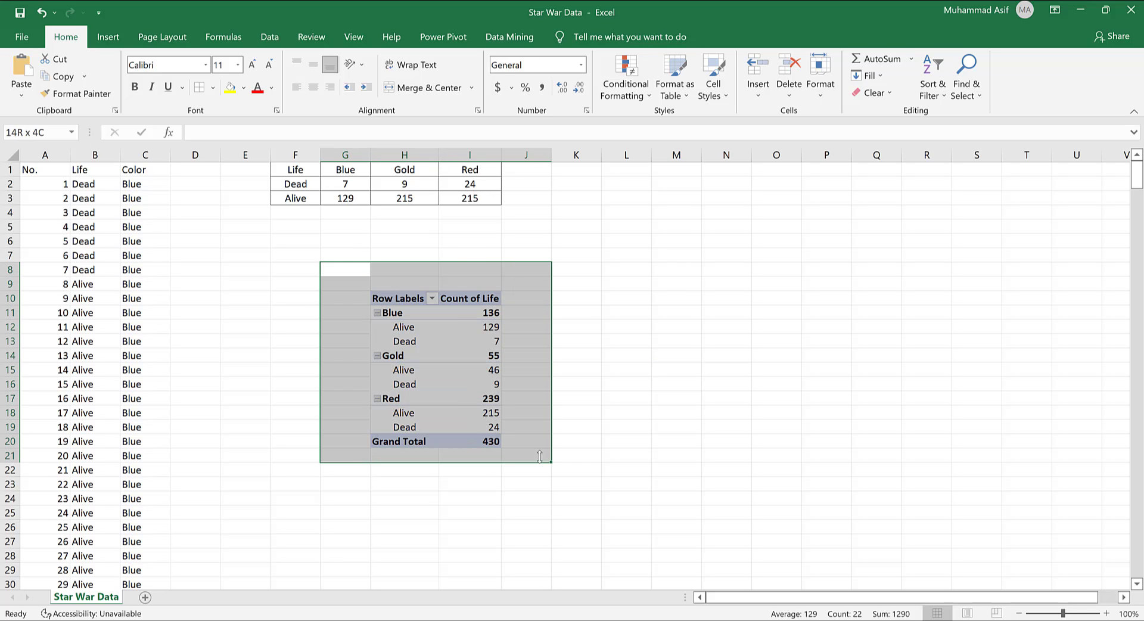
pyautogui.click(889, 93)
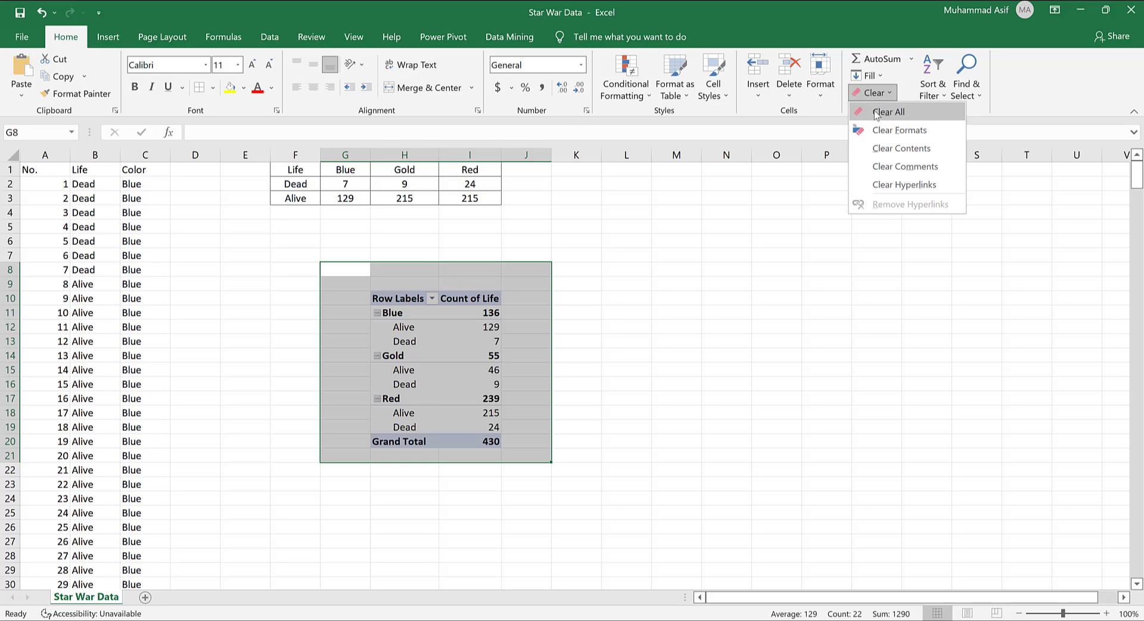
pyautogui.click(888, 113)
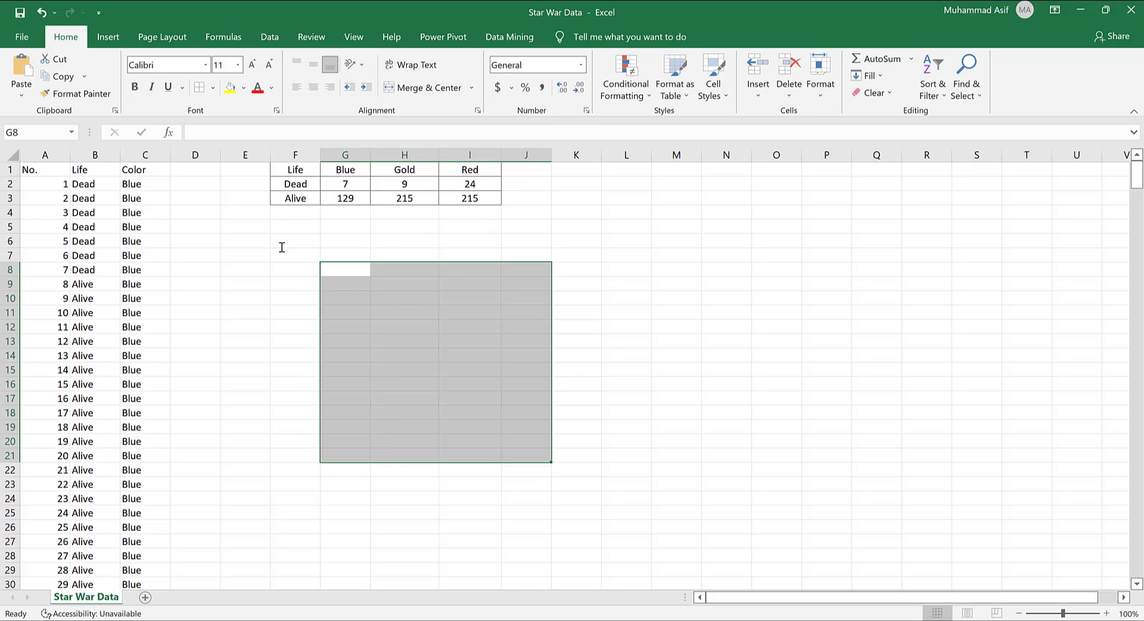
# Remove the Life-by-color table from F1:I3 so that only the raw No., Life and Color data remains.
pyautogui.moveTo(286, 250); pyautogui.dragTo(468, 307)
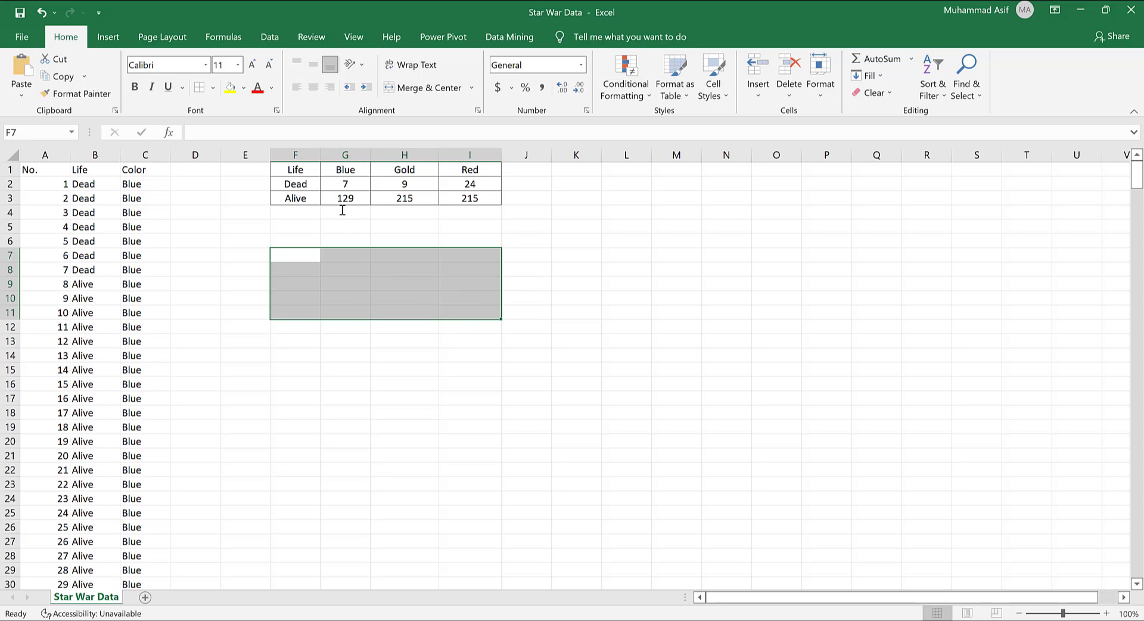
pyautogui.moveTo(343, 210); pyautogui.dragTo(516, 215)
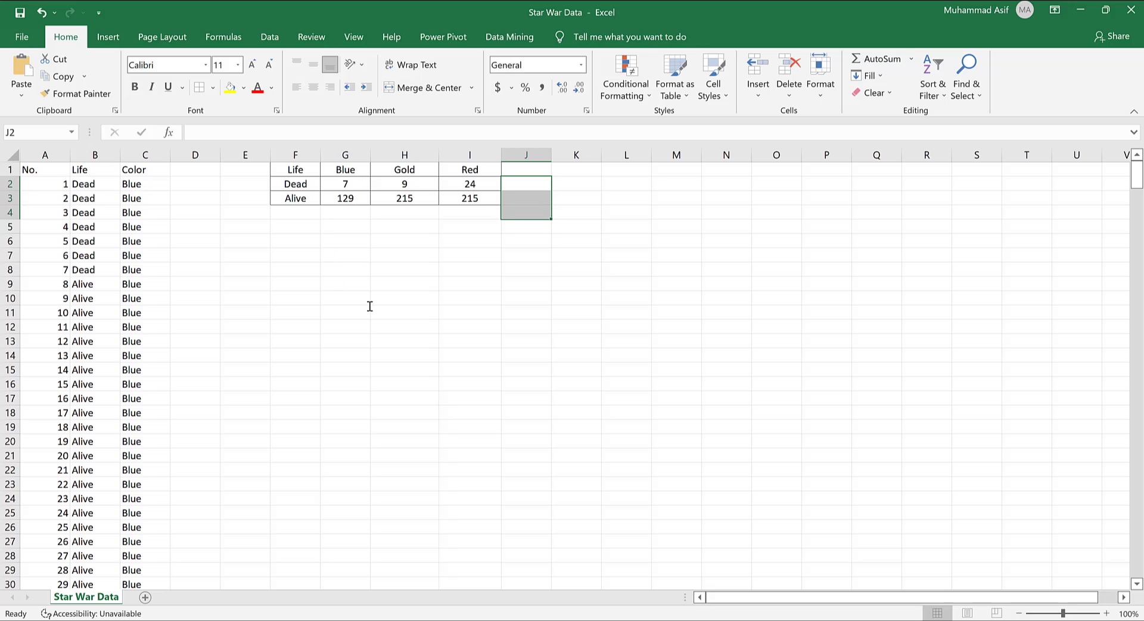
pyautogui.moveTo(471, 266); pyautogui.dragTo(470, 255)
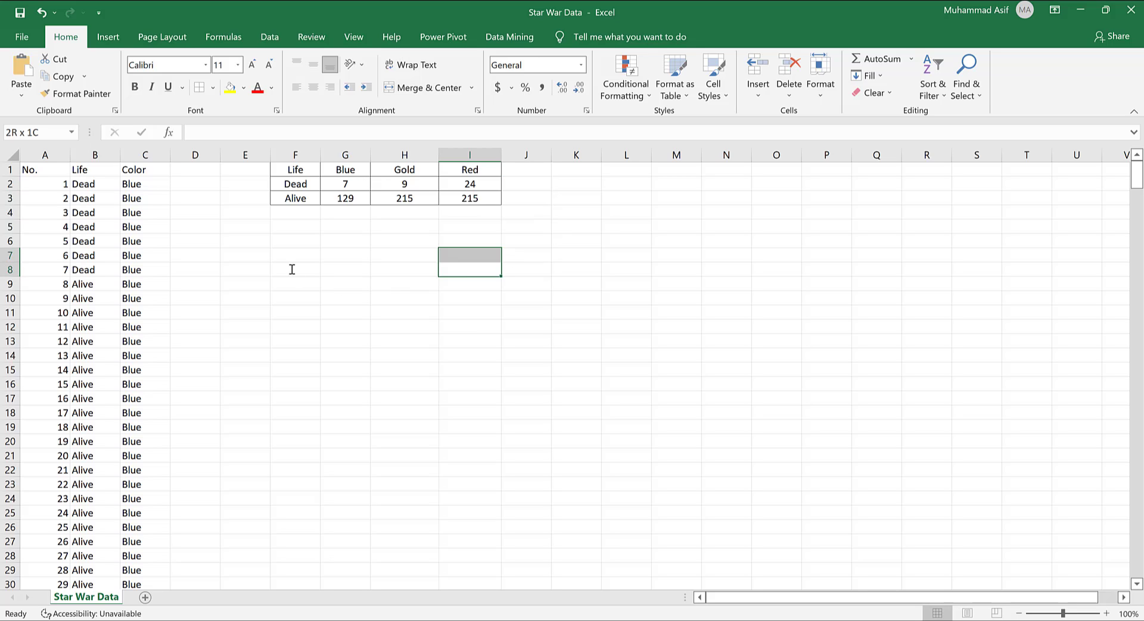
pyautogui.moveTo(295, 255); pyautogui.dragTo(492, 301)
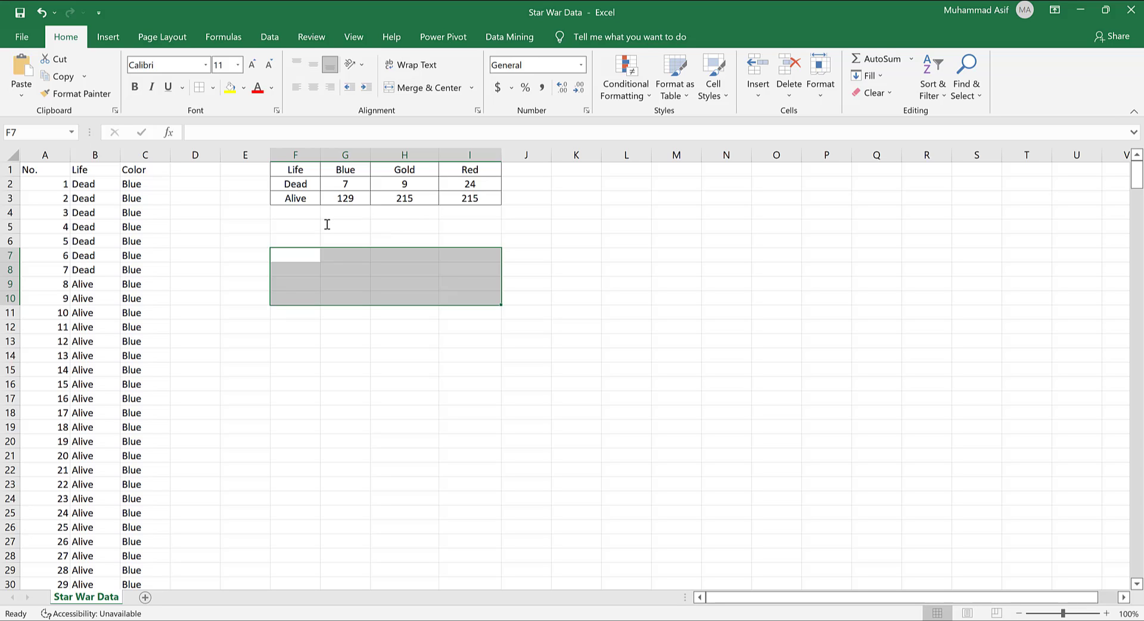
pyautogui.hotkey('ctrl', 'z')
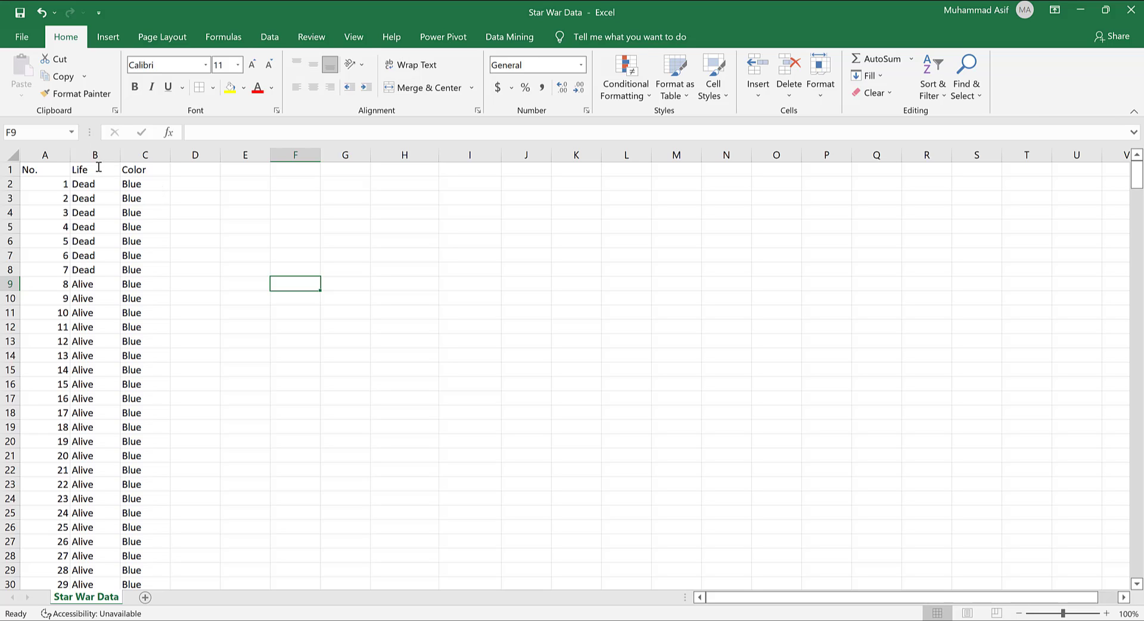
# Make the Life and Color headers in B1:C1 bold.
pyautogui.moveTo(84, 169); pyautogui.dragTo(138, 167)
pyautogui.hotkey('ctrl', 'b')
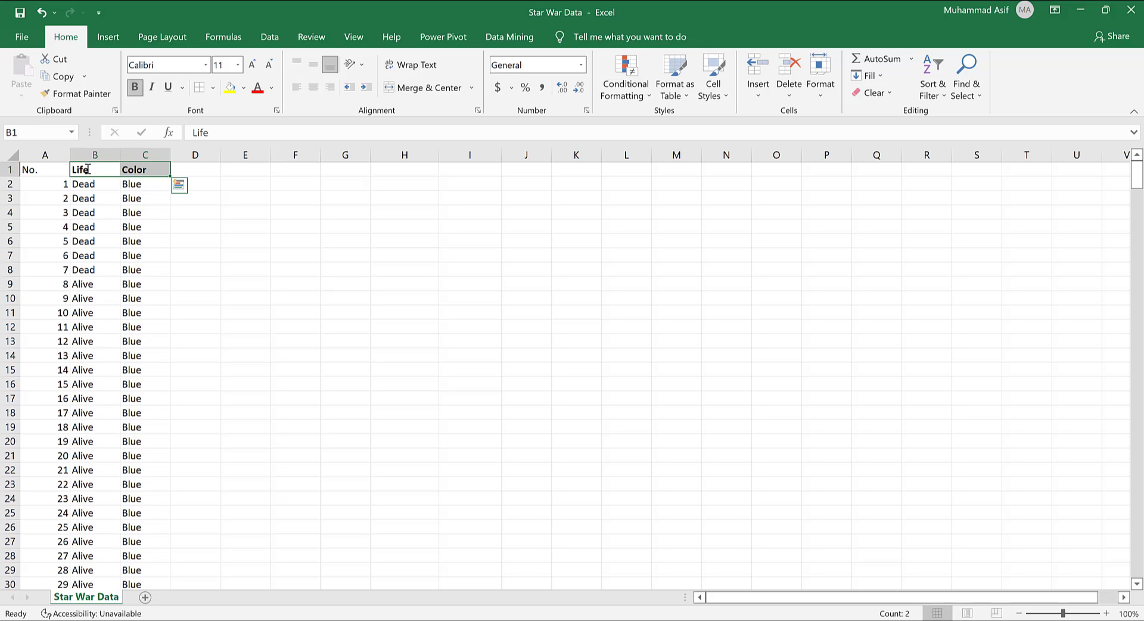
pyautogui.click(88, 169)
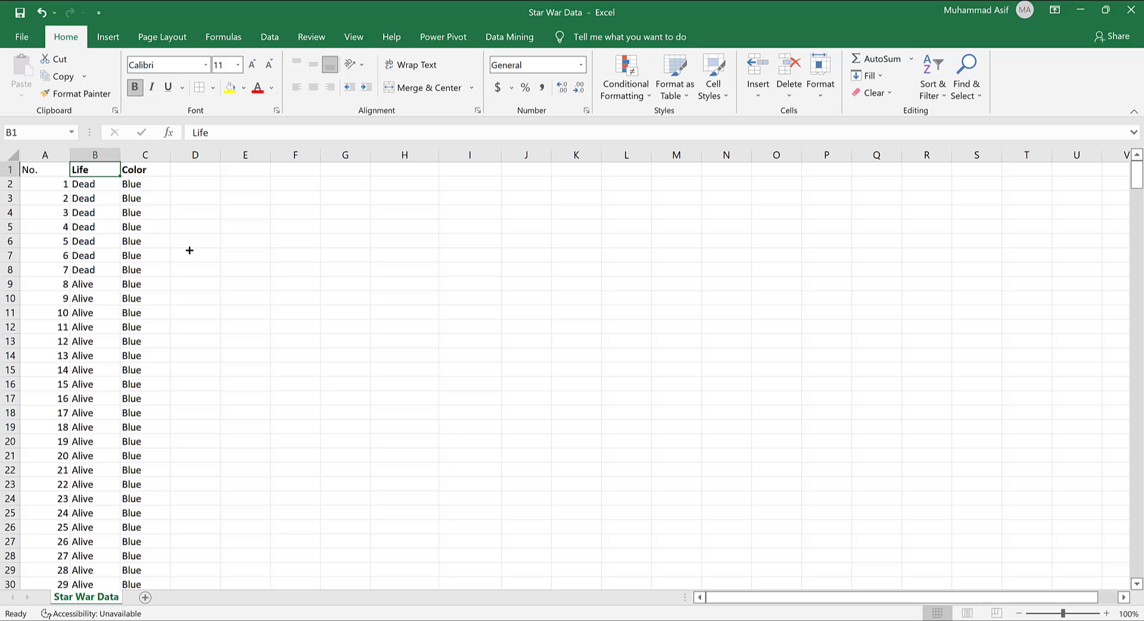
# Examine the Life and Color columns of the raw data through the Blue, Gold and Red records.
pyautogui.click(84, 184)
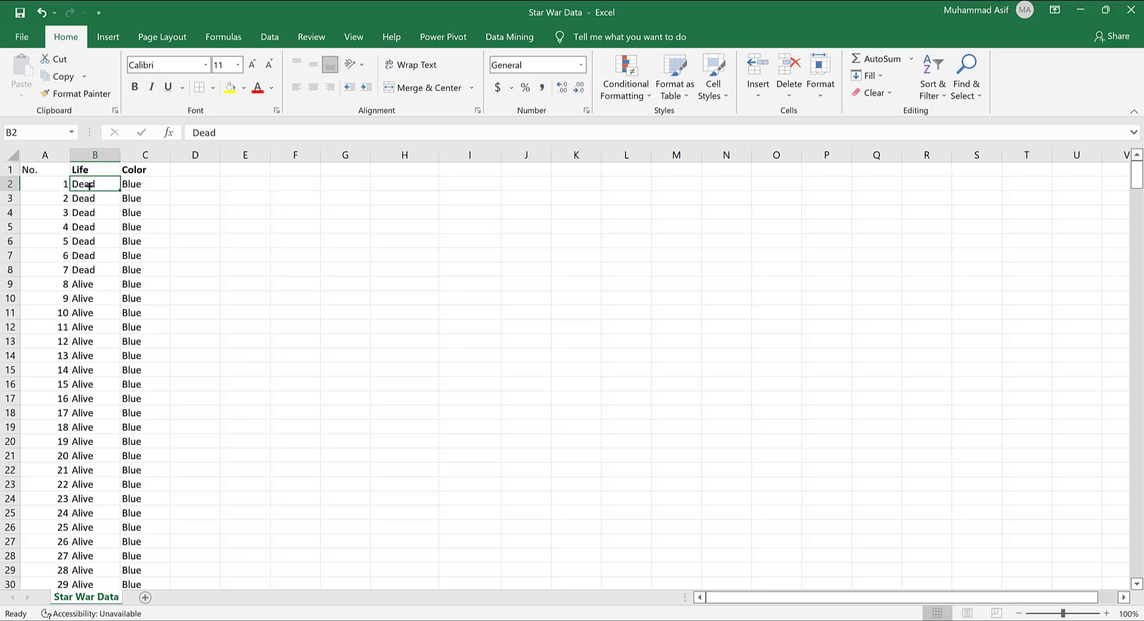
pyautogui.click(91, 155)
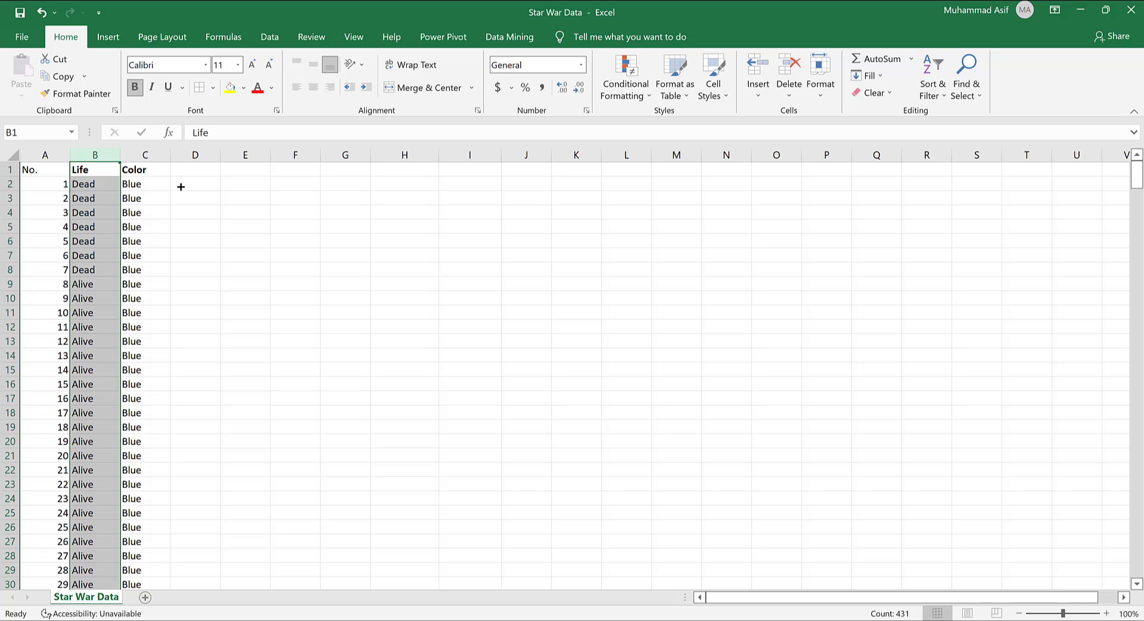
pyautogui.click(138, 171)
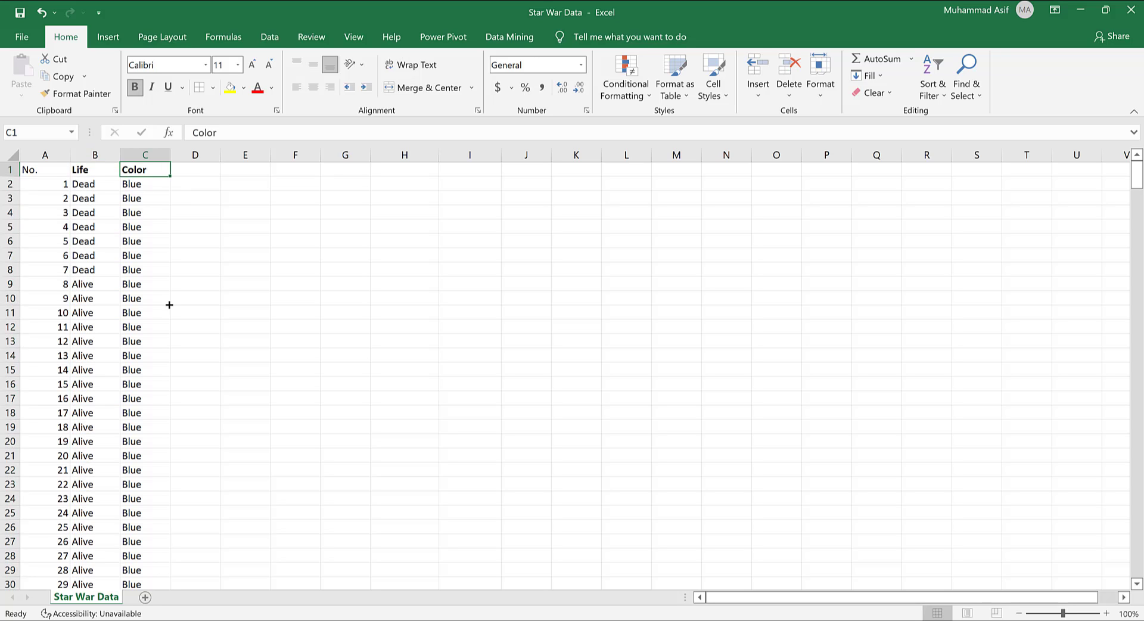
pyautogui.scroll(-10, 170, 304)
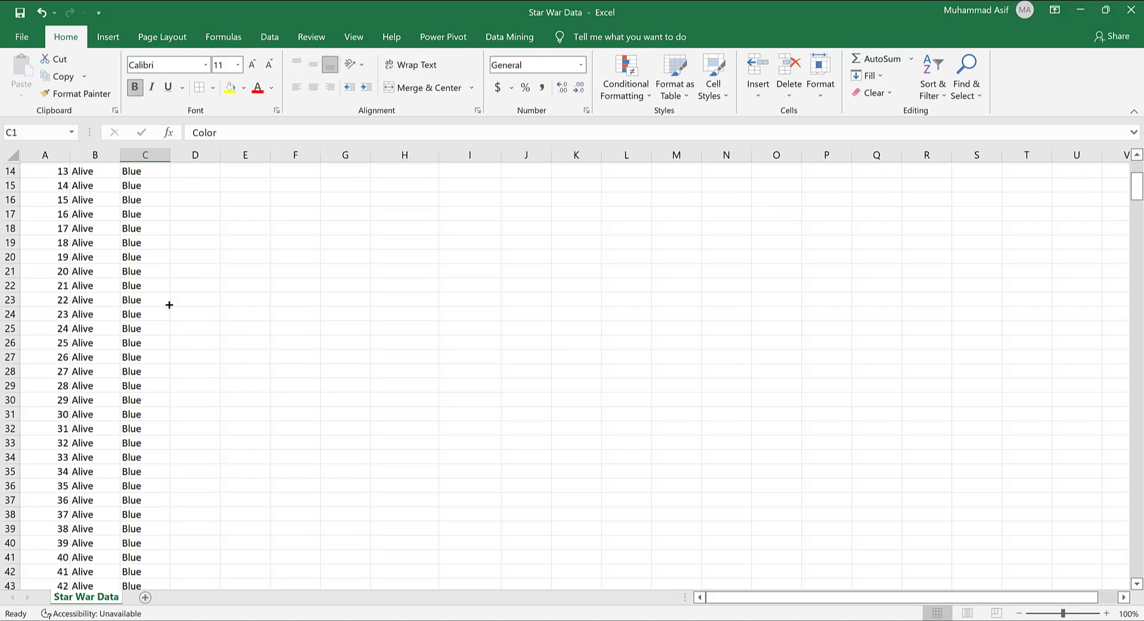
pyautogui.scroll(-11, 169, 304)
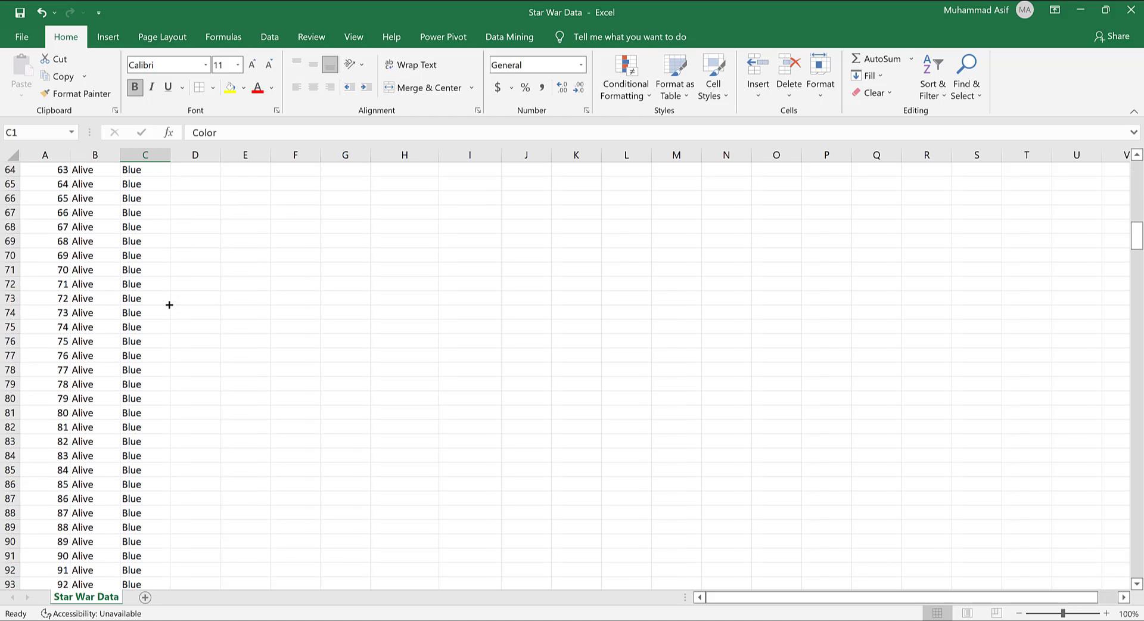
pyautogui.scroll(-7, 169, 305)
pyautogui.scroll(-2, 169, 304)
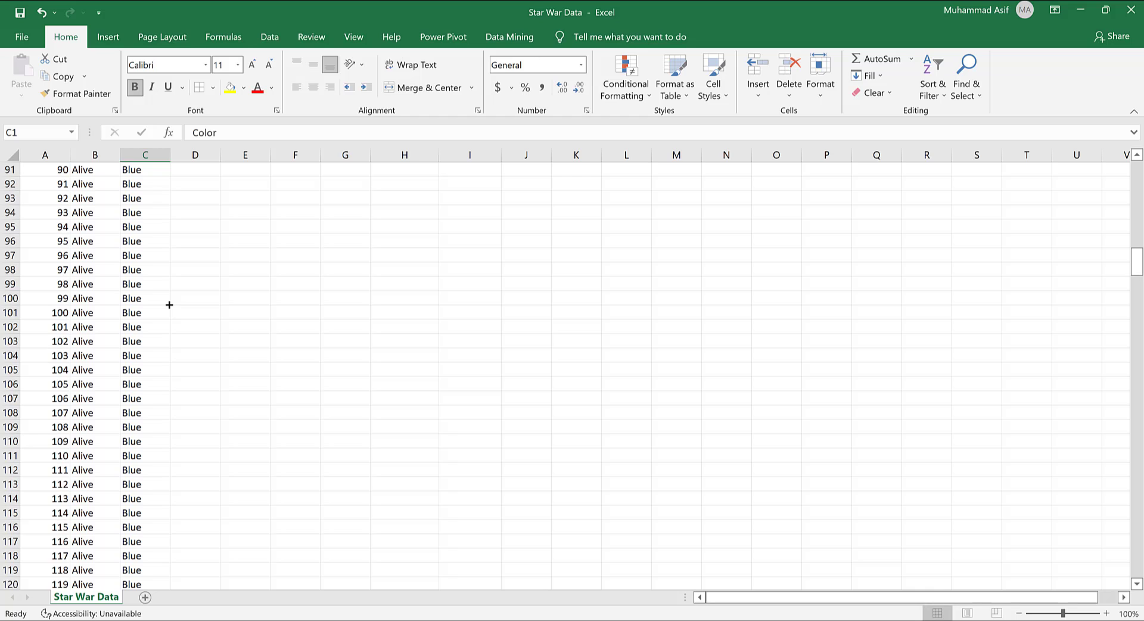
pyautogui.scroll(-6, 169, 304)
pyautogui.scroll(-14, 170, 305)
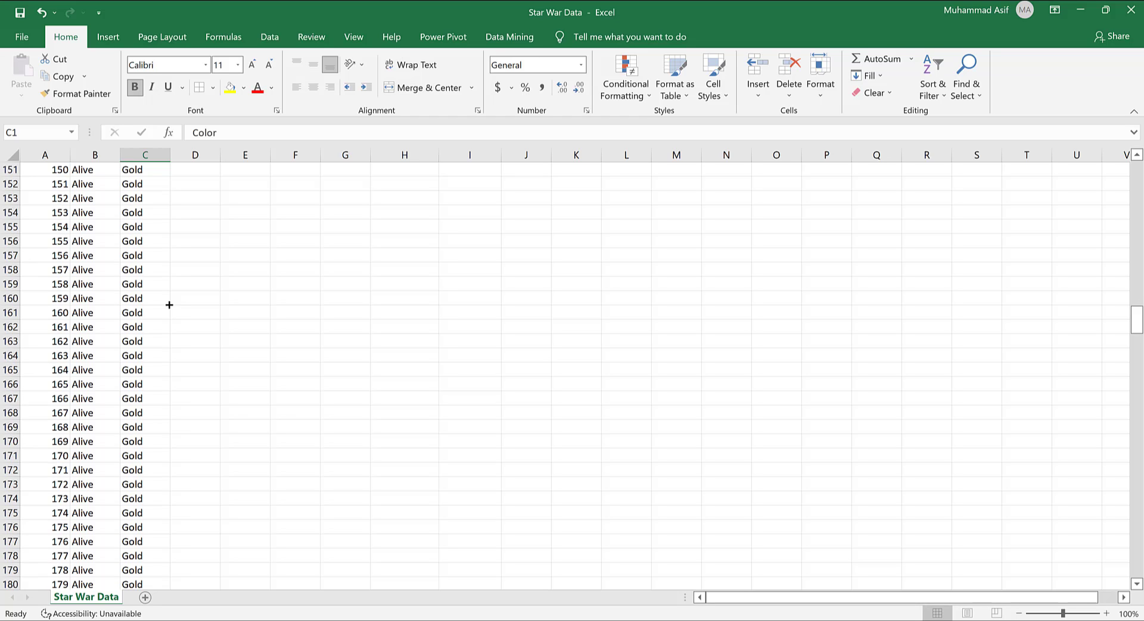
pyautogui.scroll(-13, 169, 305)
pyautogui.scroll(-13, 598, 452)
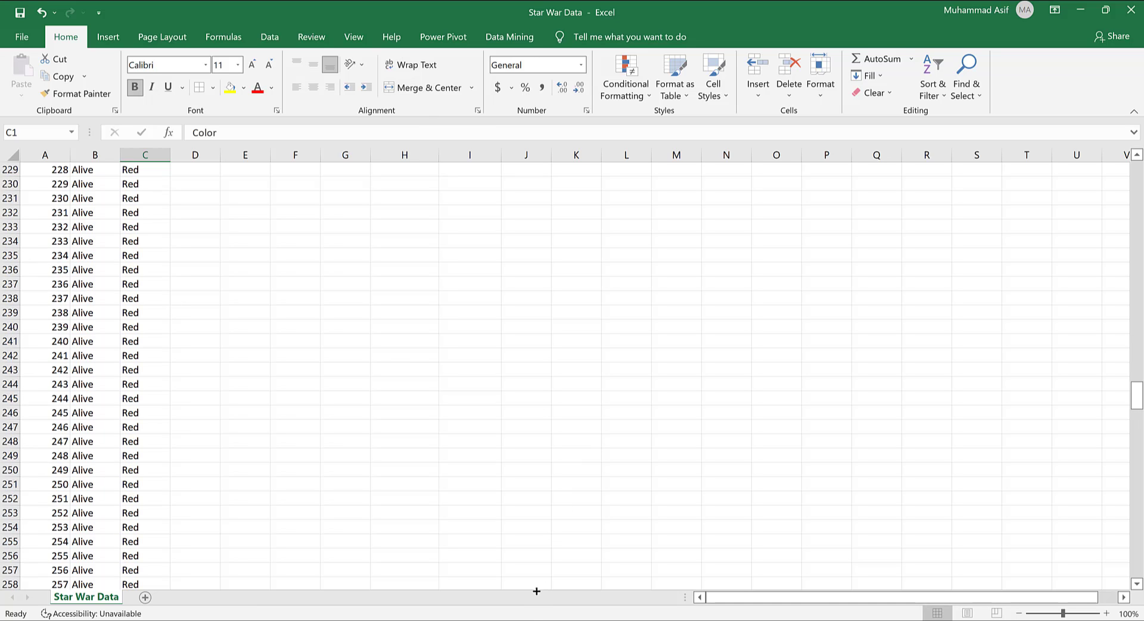
# Switch to RStudio and insert a blank line above the "# chisquare test for data not in contingency table" comment.
pyautogui.click(473, 619)
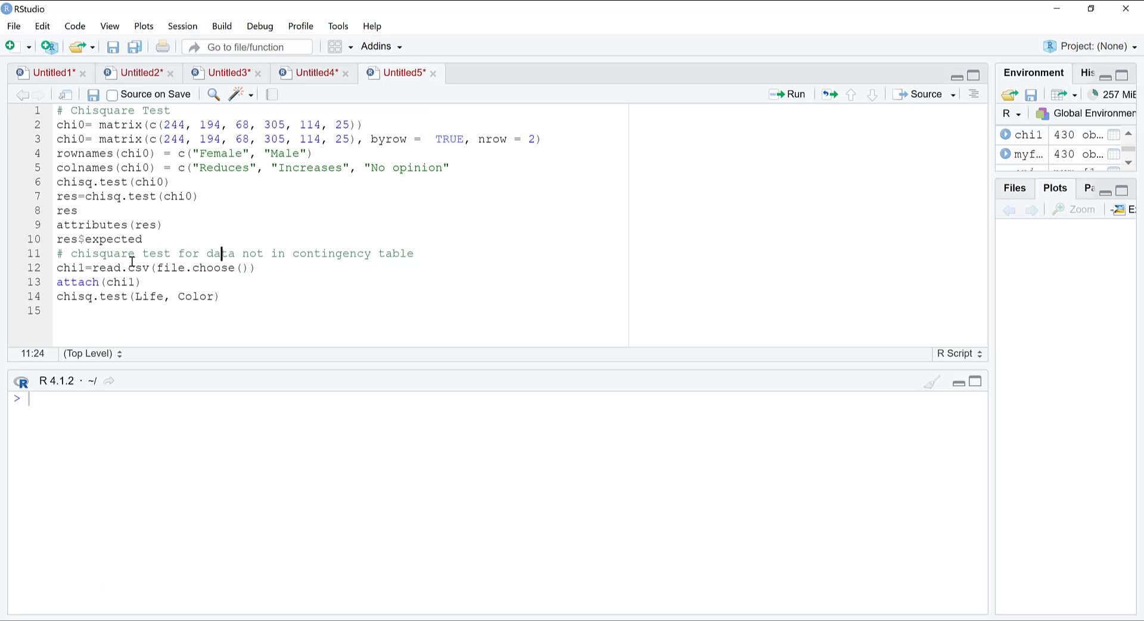
pyautogui.click(57, 253)
pyautogui.press('Return')
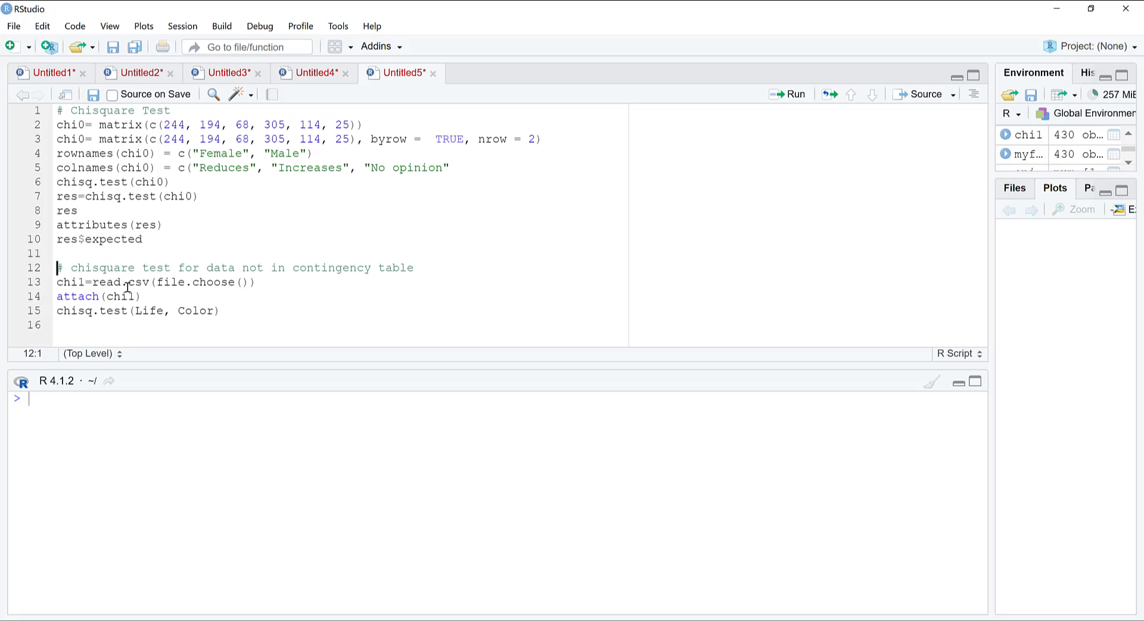
# Review the chi1 import and attach lines and run chisq.test(Life, Color) from the script.
pyautogui.moveTo(58, 282); pyautogui.dragTo(87, 280)
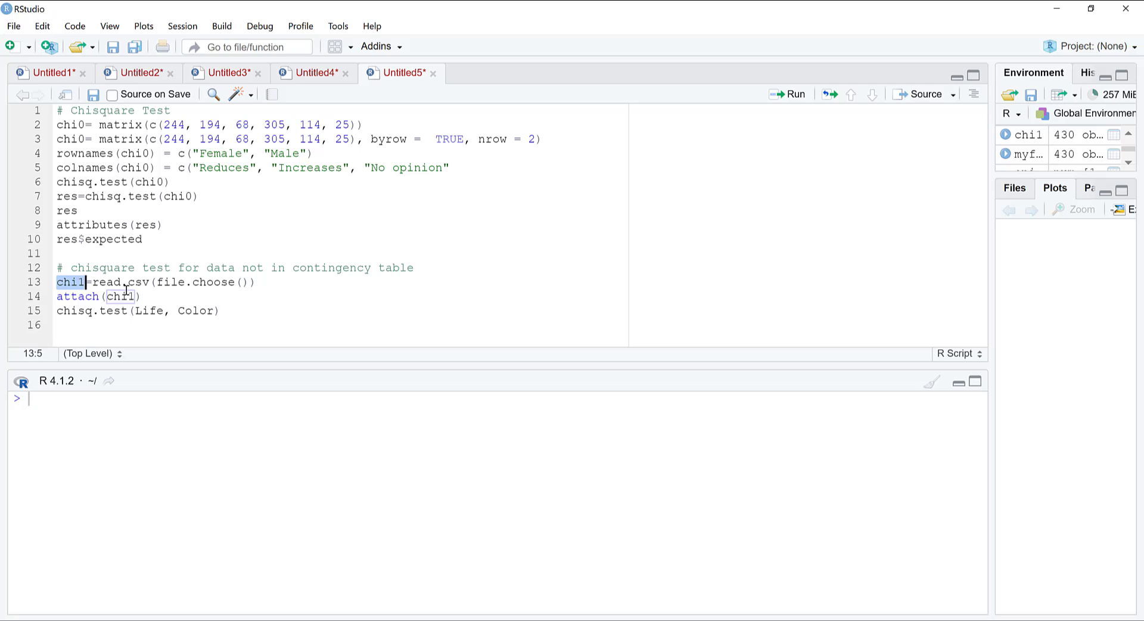
pyautogui.click(89, 296)
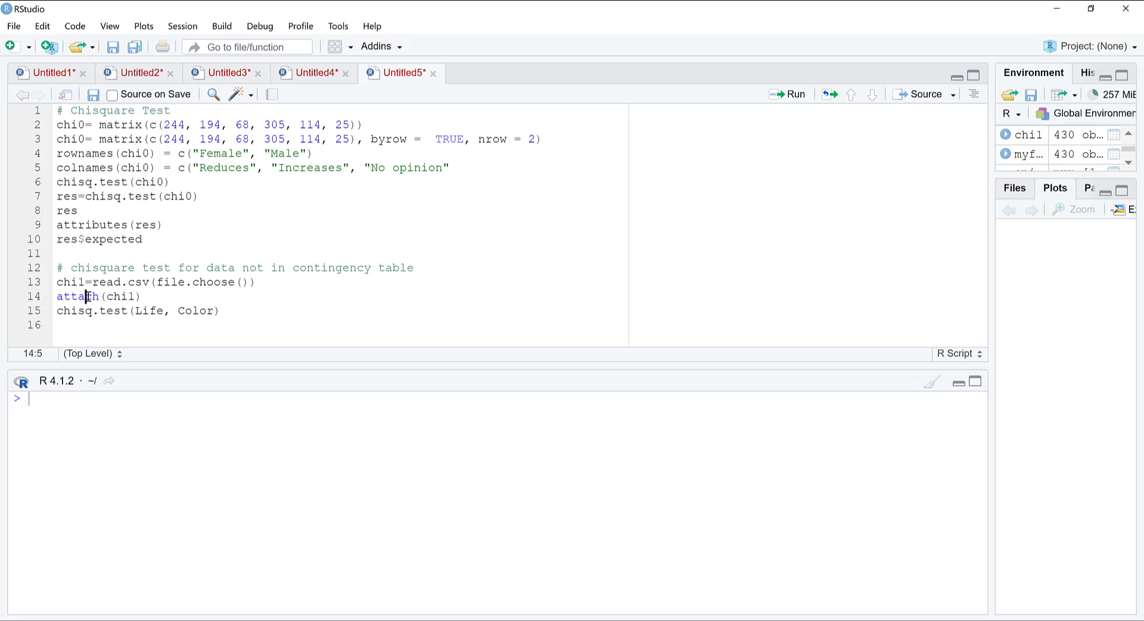
pyautogui.click(136, 310)
pyautogui.click(191, 310)
pyautogui.hotkey('ctrl', 'Return')
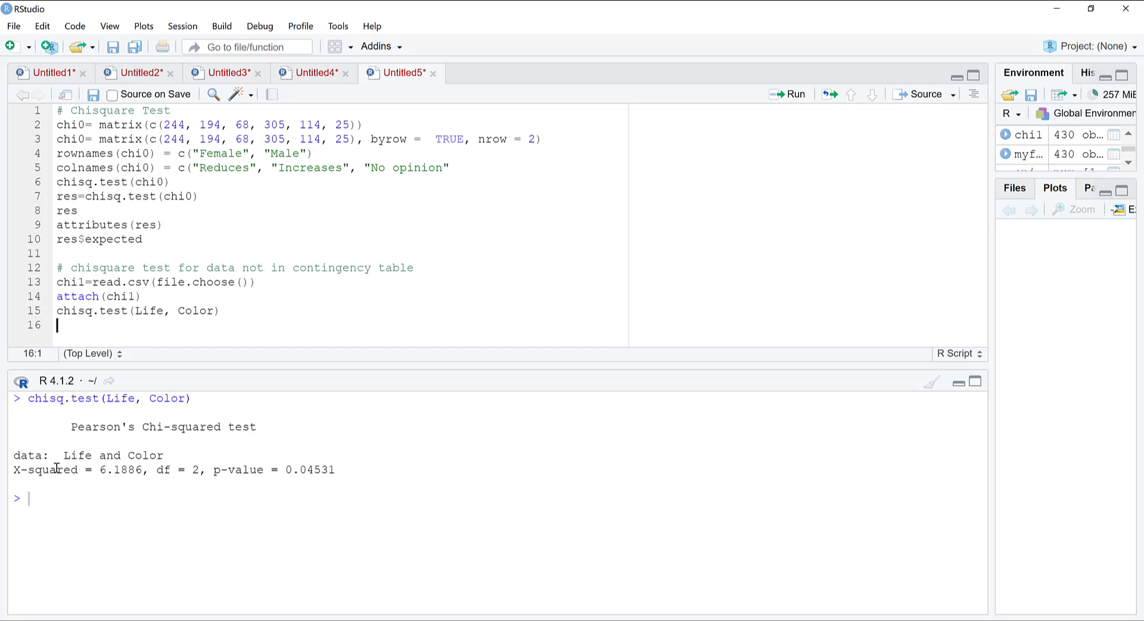
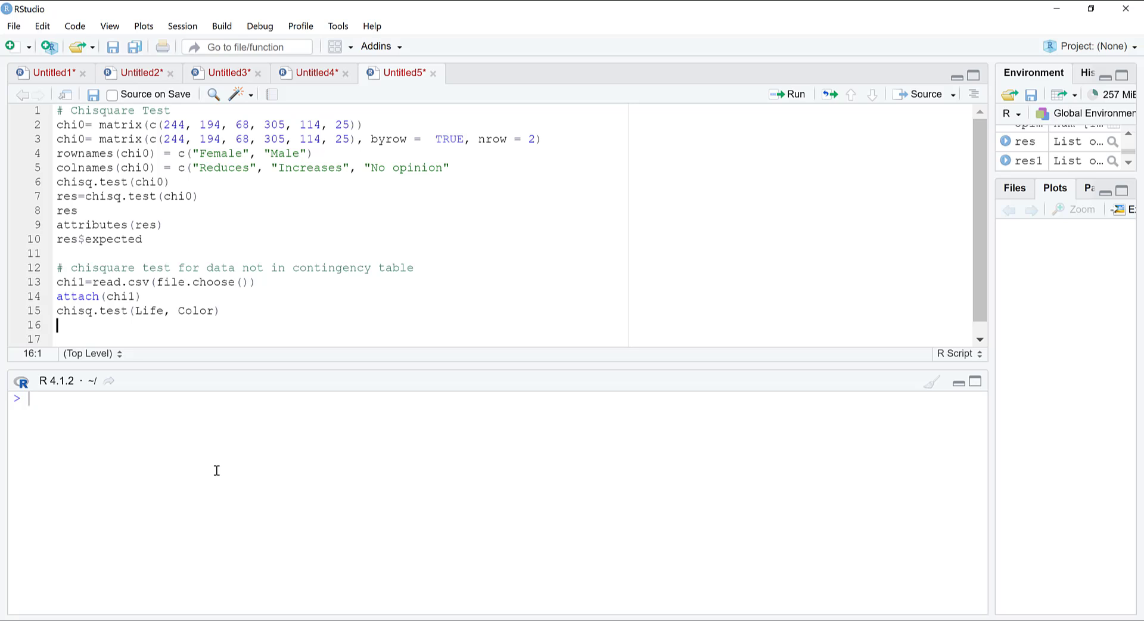
# Add the line res1=chisq.test(Life, Color) below the test in the script and run it.
pyautogui.write('res1=chisq.test')
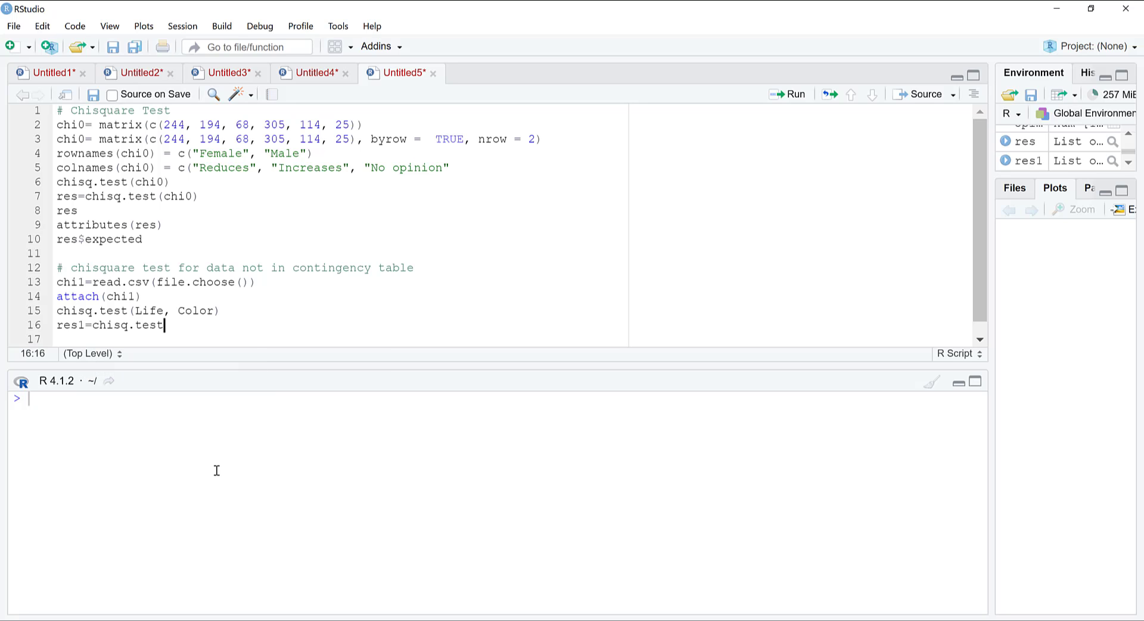
pyautogui.write('(L')
pyautogui.write('ife, co')
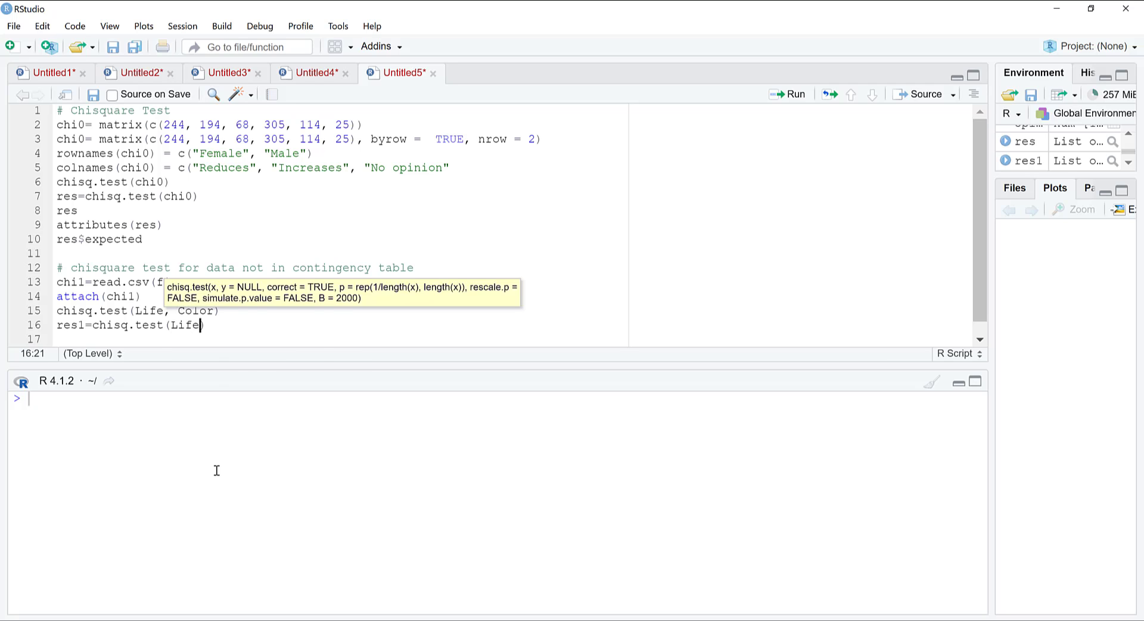
pyautogui.press('BackSpace')
pyautogui.press('BackSpace')
pyautogui.write('Color')
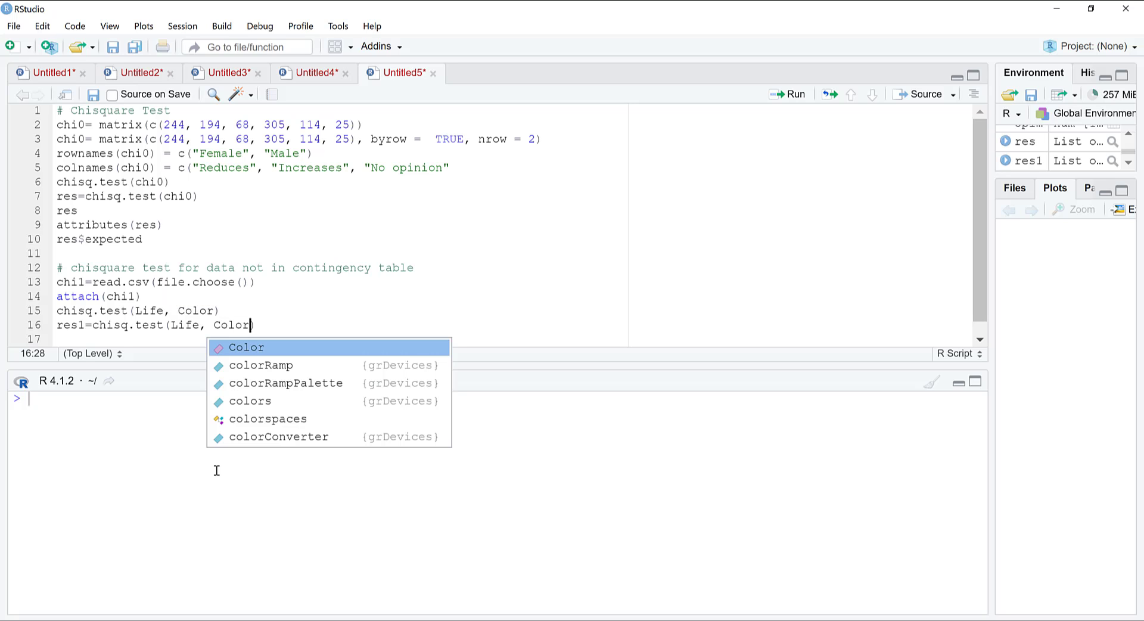
pyautogui.hotkey('ctrl', 'Return')
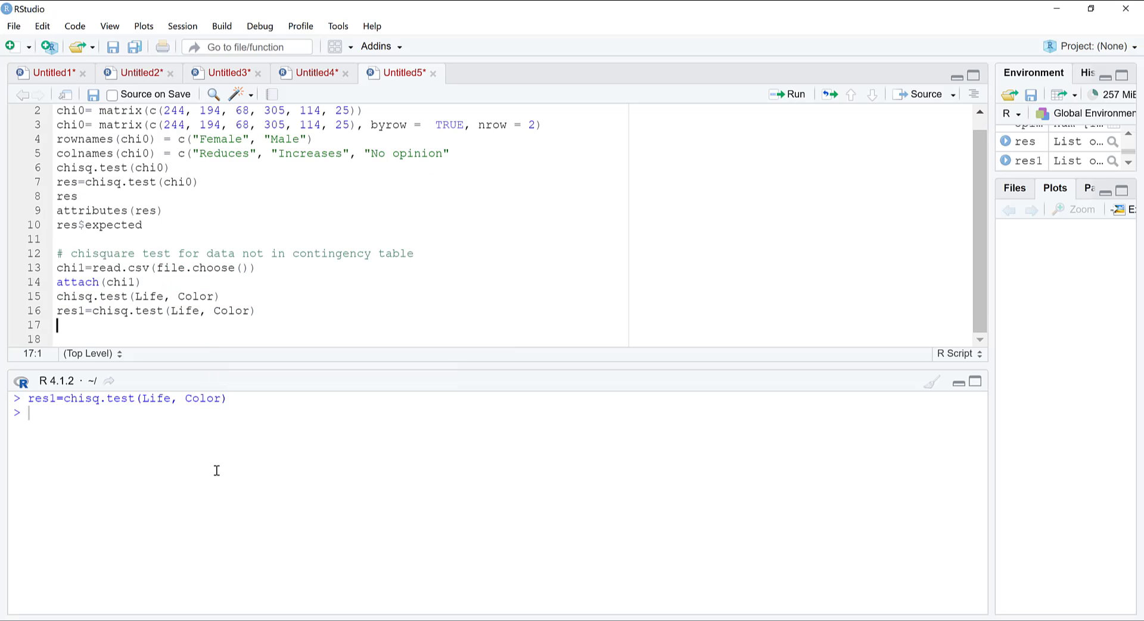
# Add a line res1 to the script, correcting the misspelled rest1, and run it to print the stored test.
pyautogui.write('rest1')
pyautogui.hotkey('ctrl', 'Return')
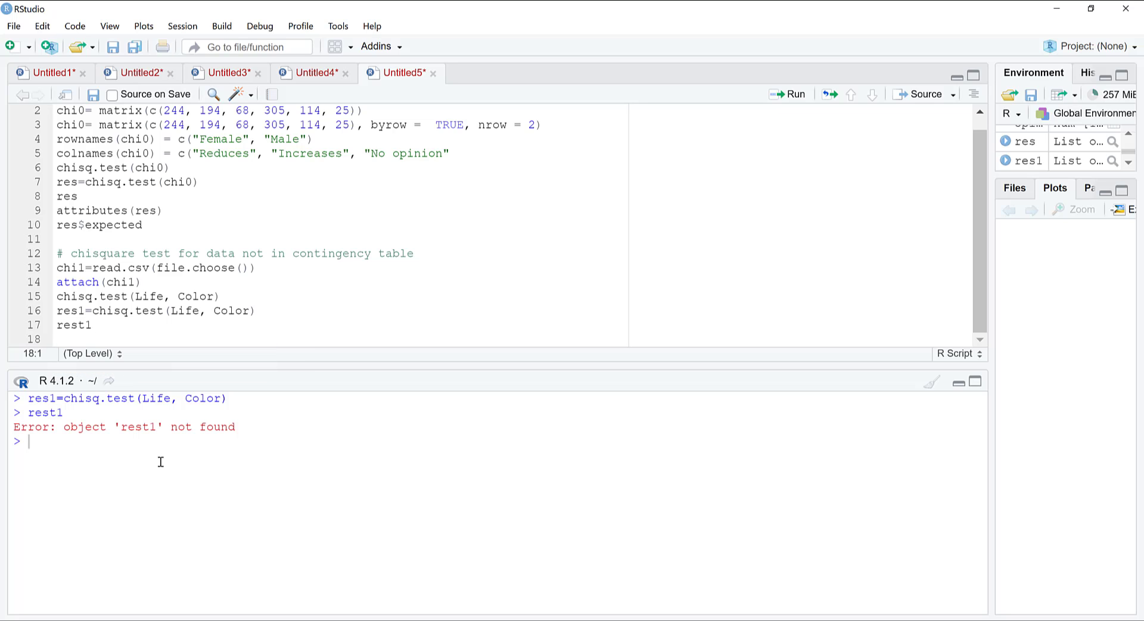
pyautogui.click(78, 325)
pyautogui.press('Delete')
pyautogui.hotkey('ctrl', 'Return')
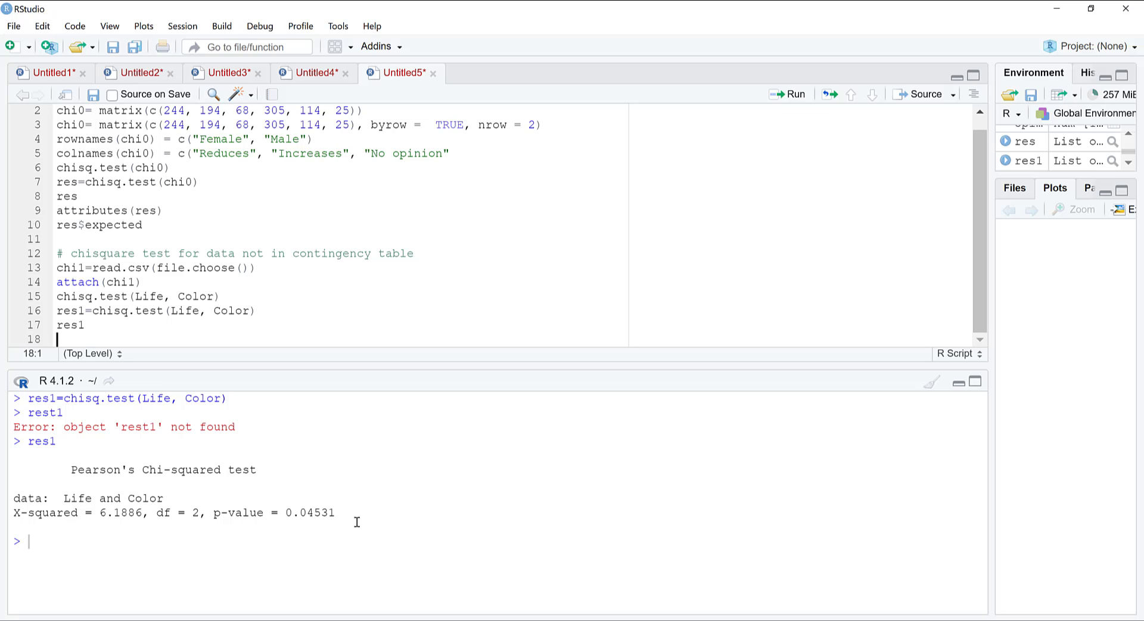
# Add the line attributes(res1) below res1 in the script, run it and review the listed attribute names.
pyautogui.click(110, 322)
pyautogui.press('Return')
pyautogui.write('attribu')
pyautogui.write('tes')
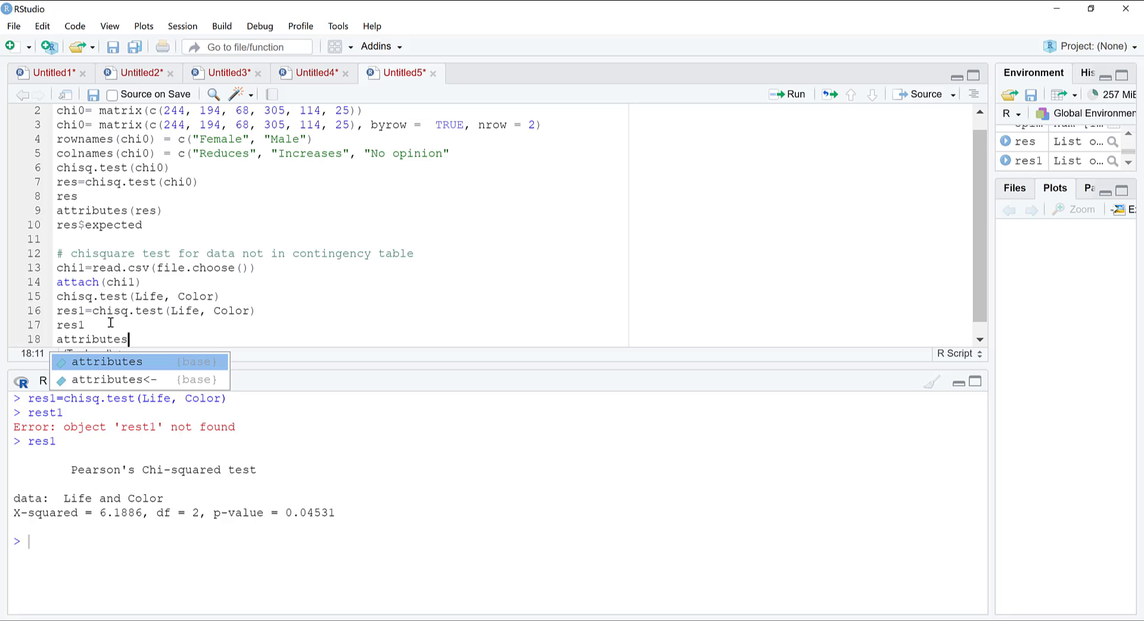
pyautogui.write('(res1')
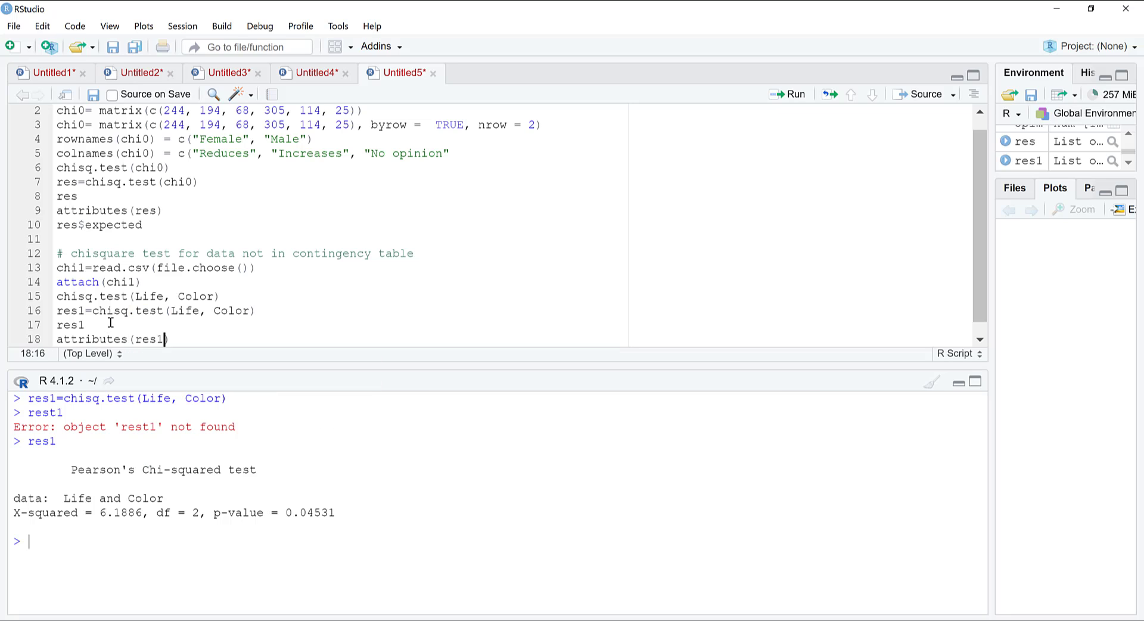
pyautogui.hotkey('ctrl', 'Return')
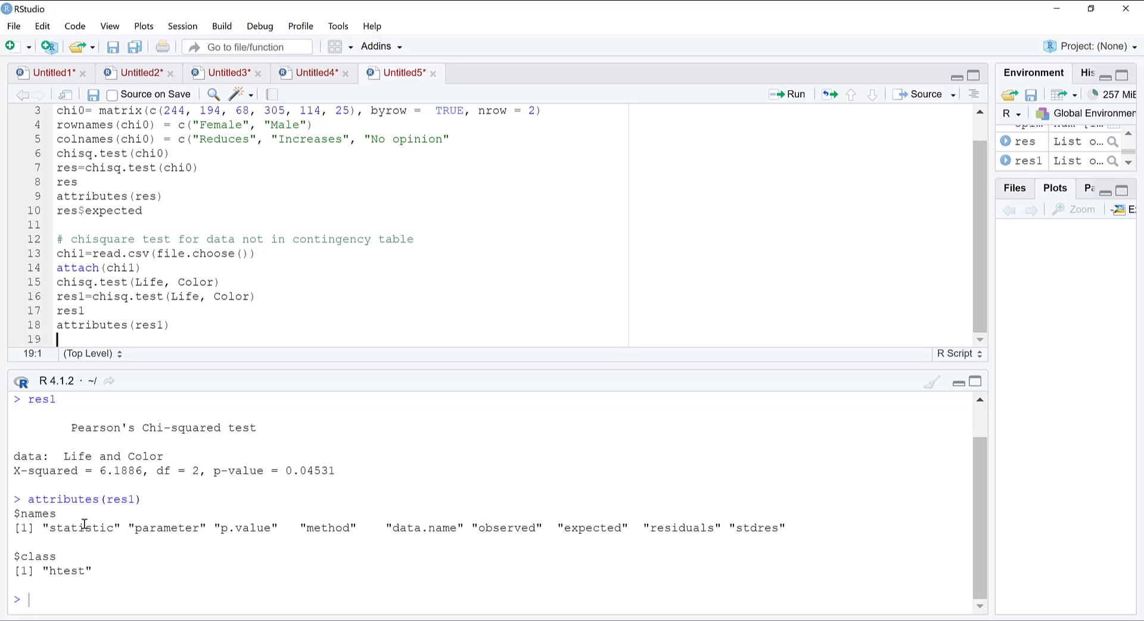
pyautogui.moveTo(46, 524); pyautogui.dragTo(506, 522)
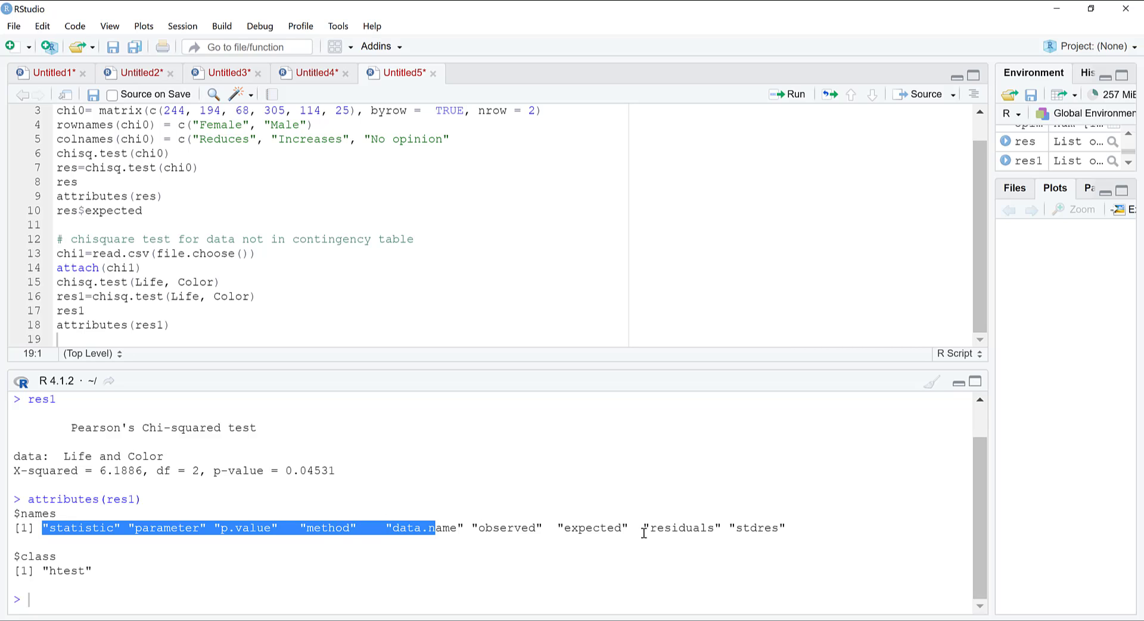
# Add the line res1$expected below attributes(res1) in the script and run it to print the expected frequencies.
pyautogui.click(99, 337)
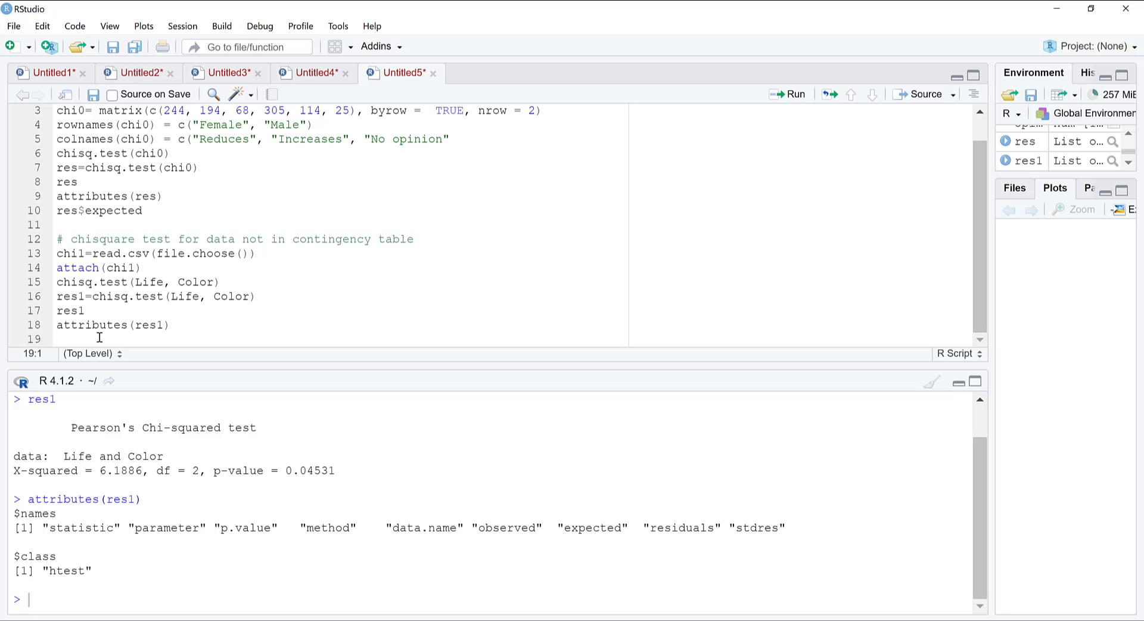
pyautogui.write('res1$')
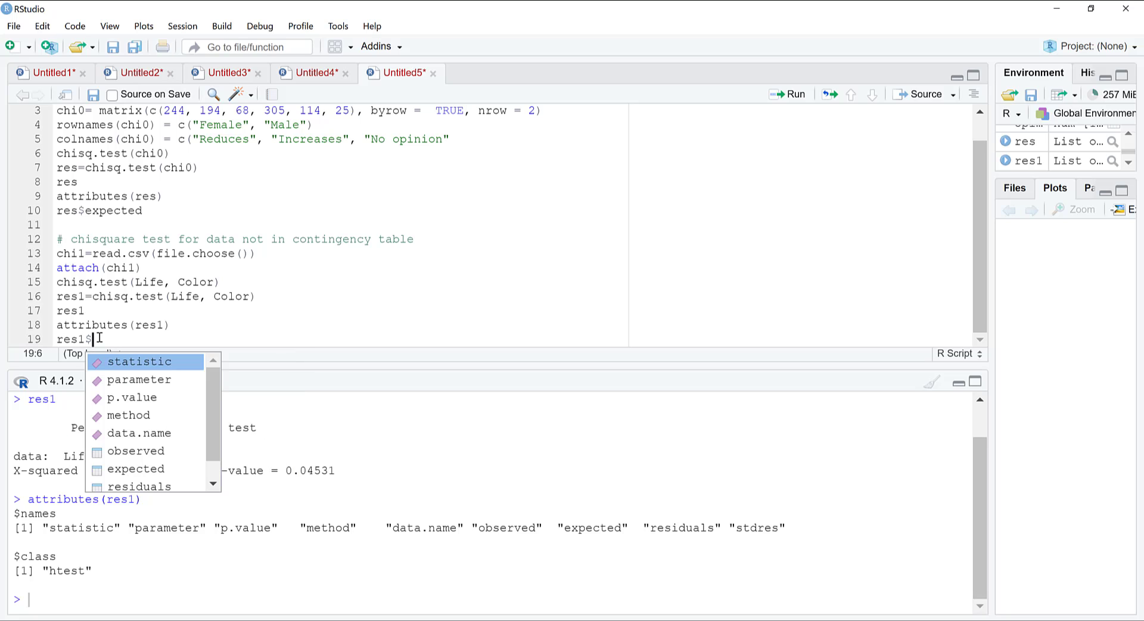
pyautogui.write('expecte')
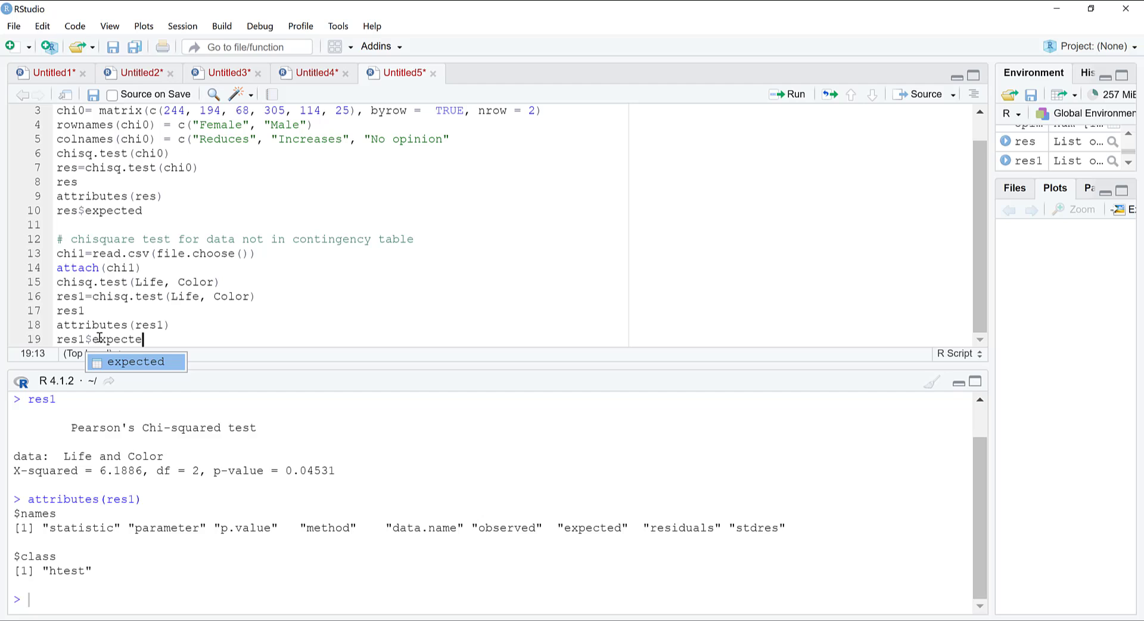
pyautogui.write('d')
pyautogui.hotkey('ctrl', 'Return')
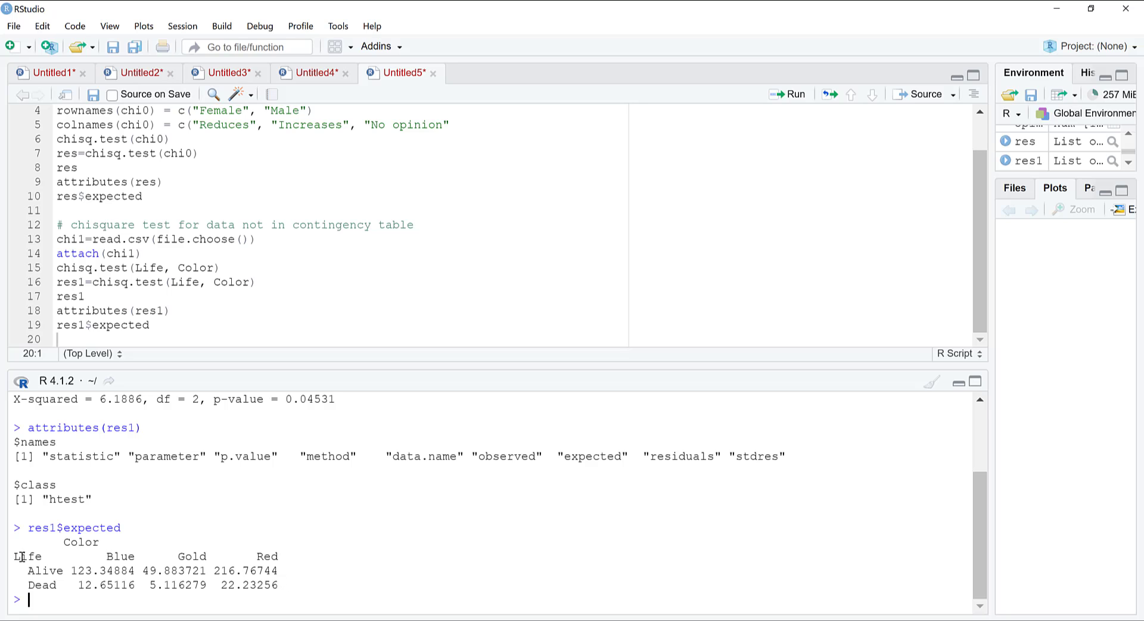
# Show the Star War Data workbook beside RStudio and compare its observed Life by Color counts with the expected frequencies in the console.
pyautogui.moveTo(20, 556); pyautogui.dragTo(286, 590)
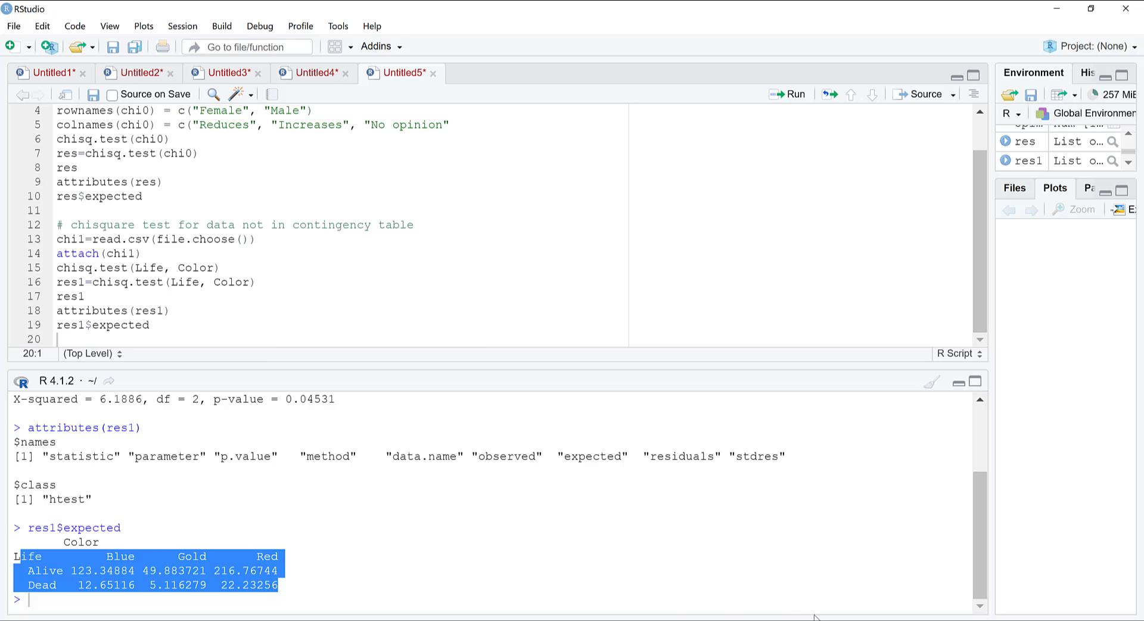
pyautogui.hotkey('alt', 'Tab')
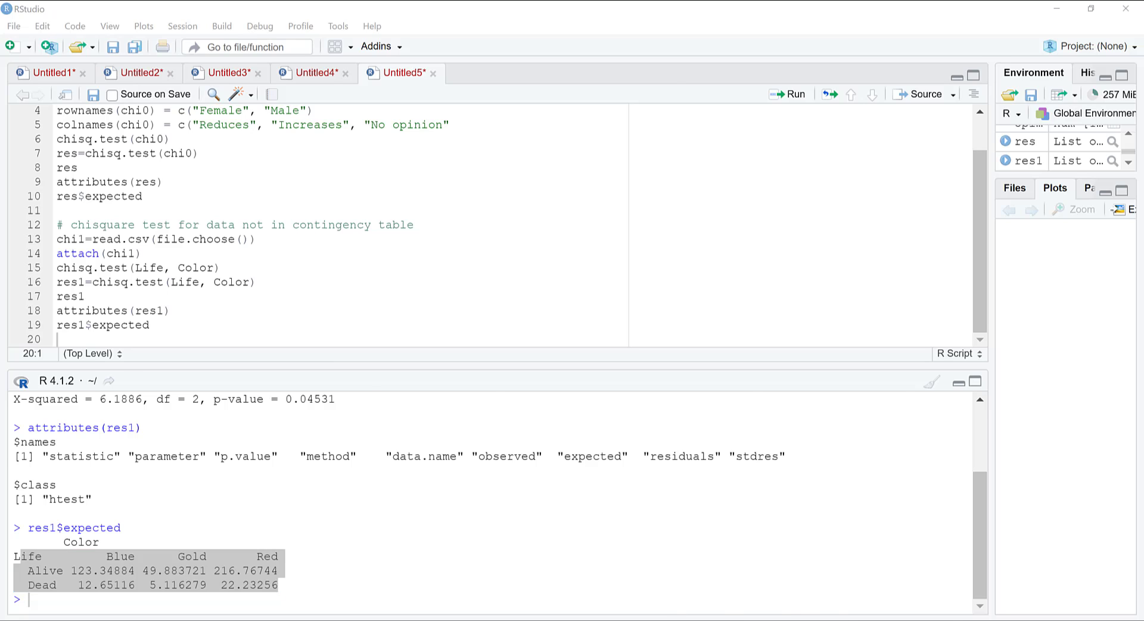
pyautogui.press('super+Right')
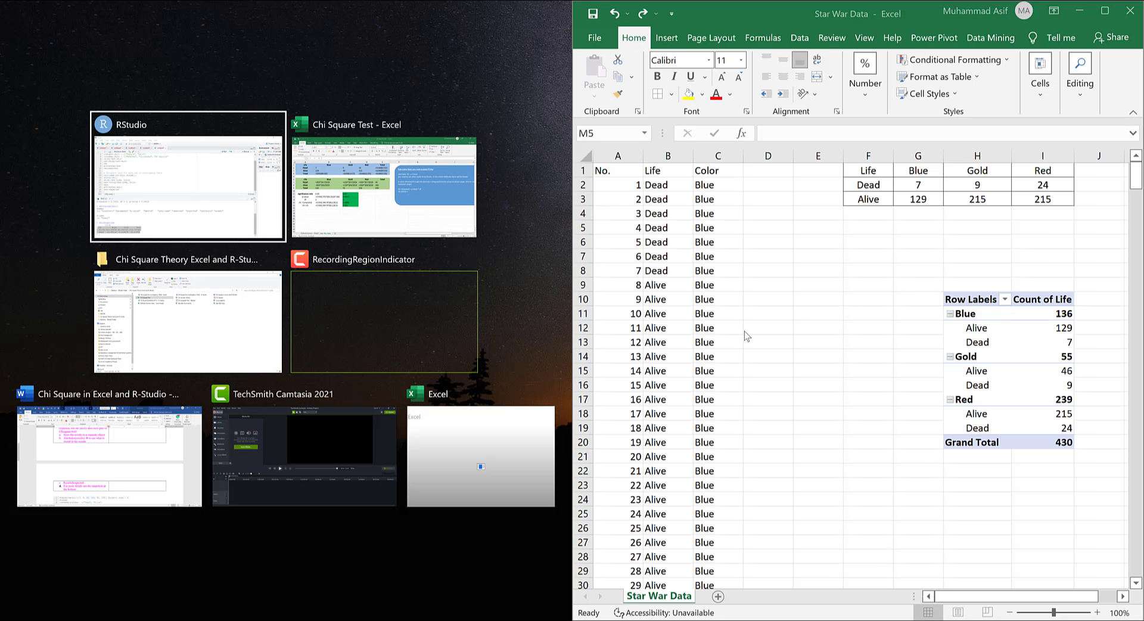
pyautogui.press('Return')
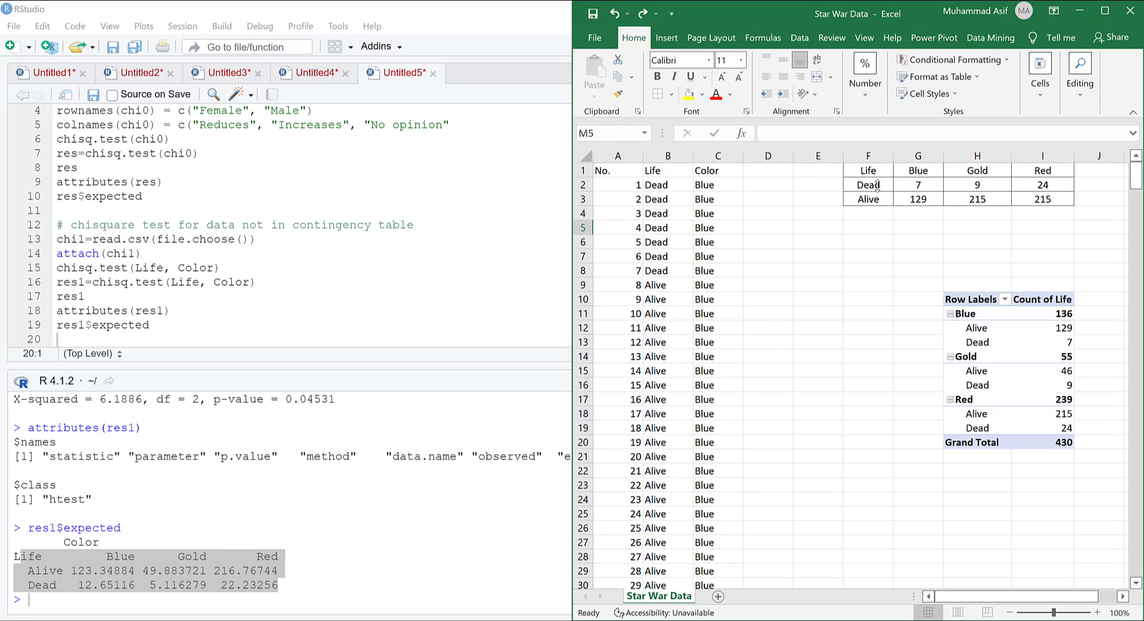
pyautogui.click(981, 186)
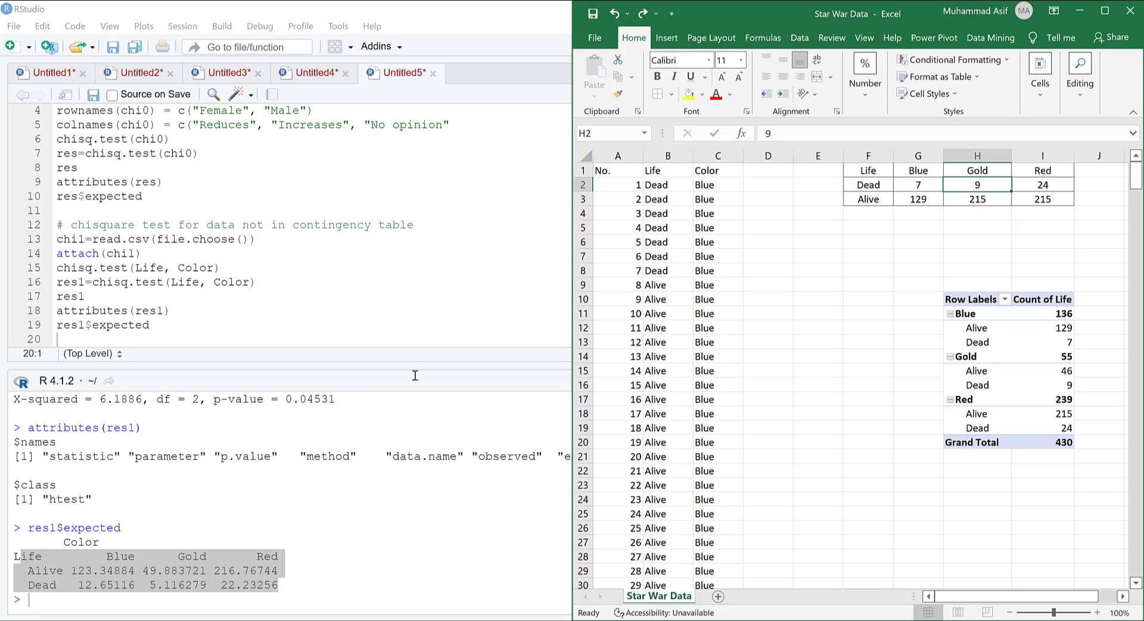
pyautogui.click(166, 571)
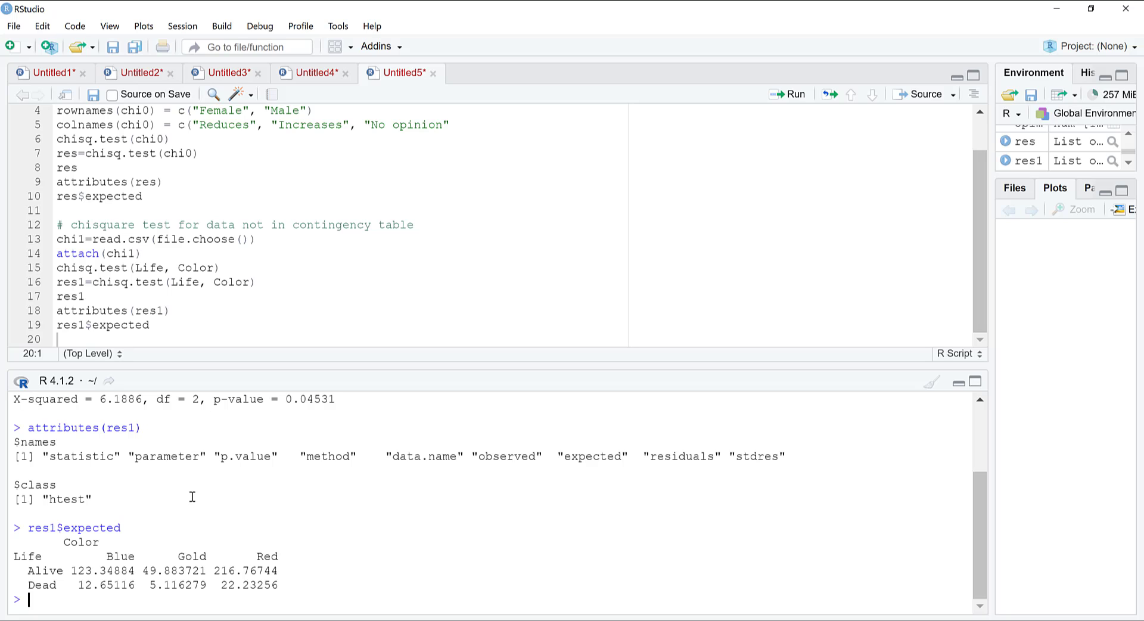
# Go back to the stored Pearson's Chi-squared test output in the console and highlight its p-value.
pyautogui.scroll(3, 193, 497)
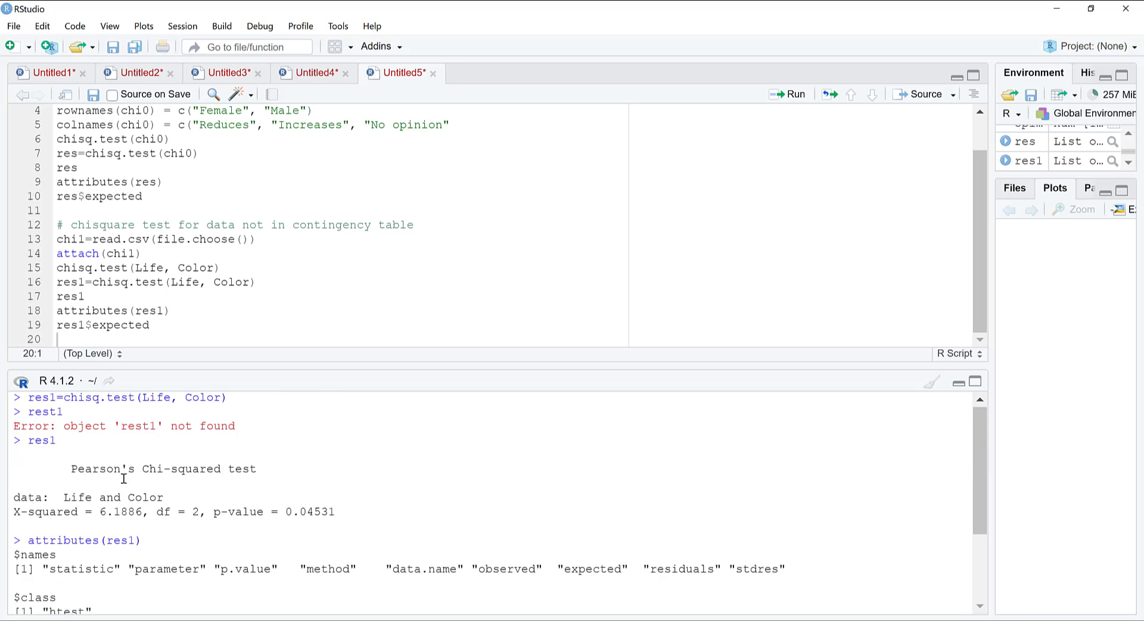
pyautogui.scroll(-1, 106, 473)
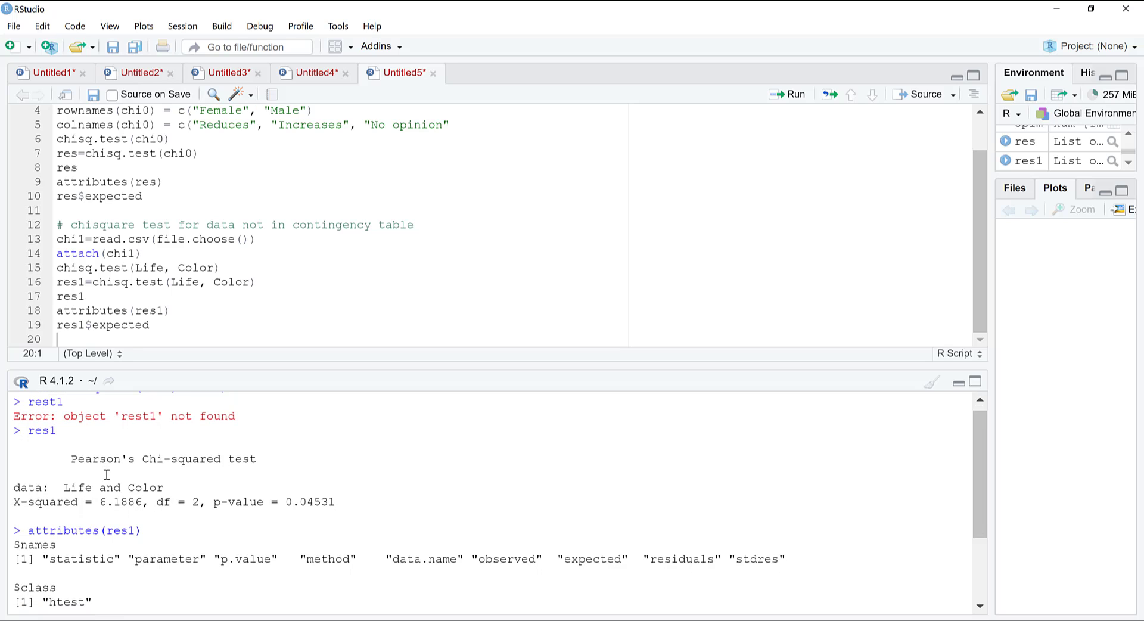
pyautogui.click(214, 486)
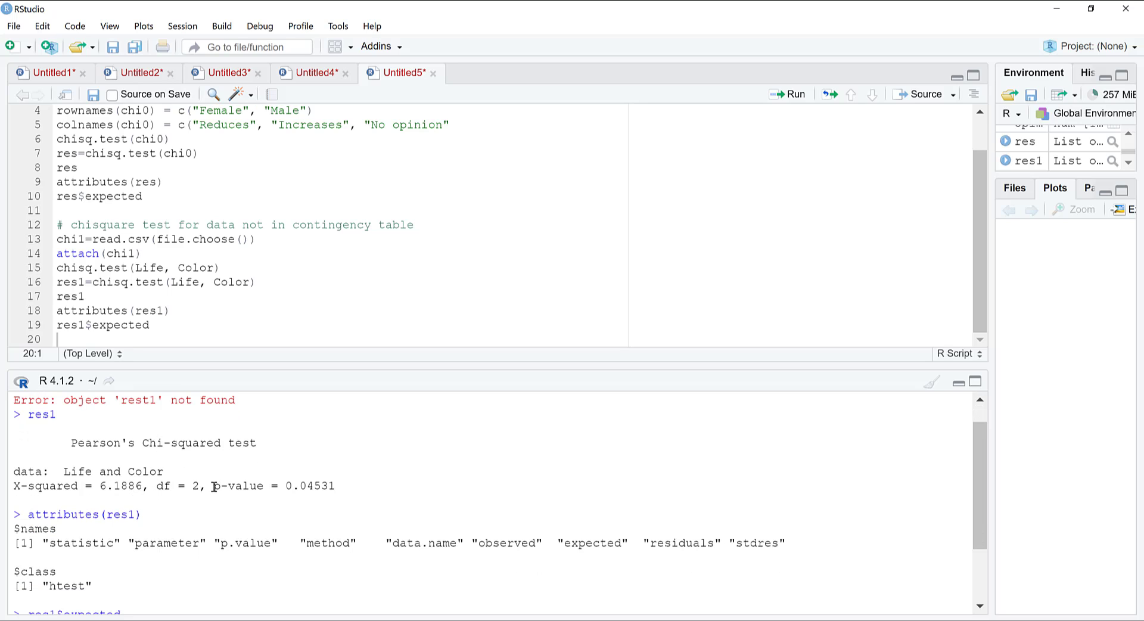
pyautogui.keyDown('shift'); pyautogui.click(343, 487); pyautogui.keyUp('shift')
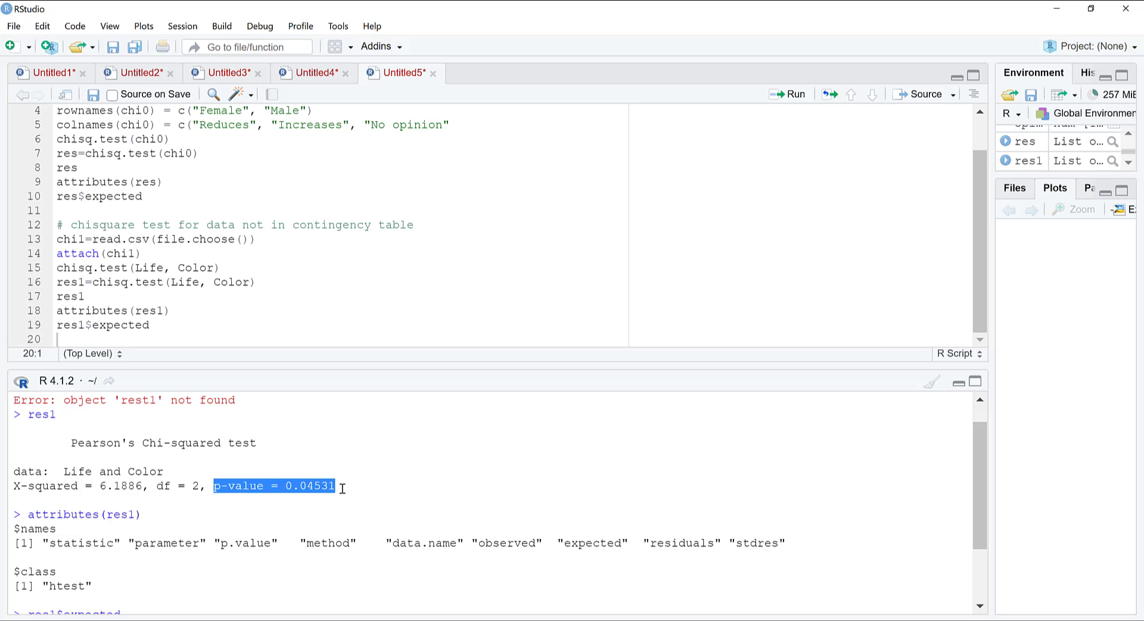